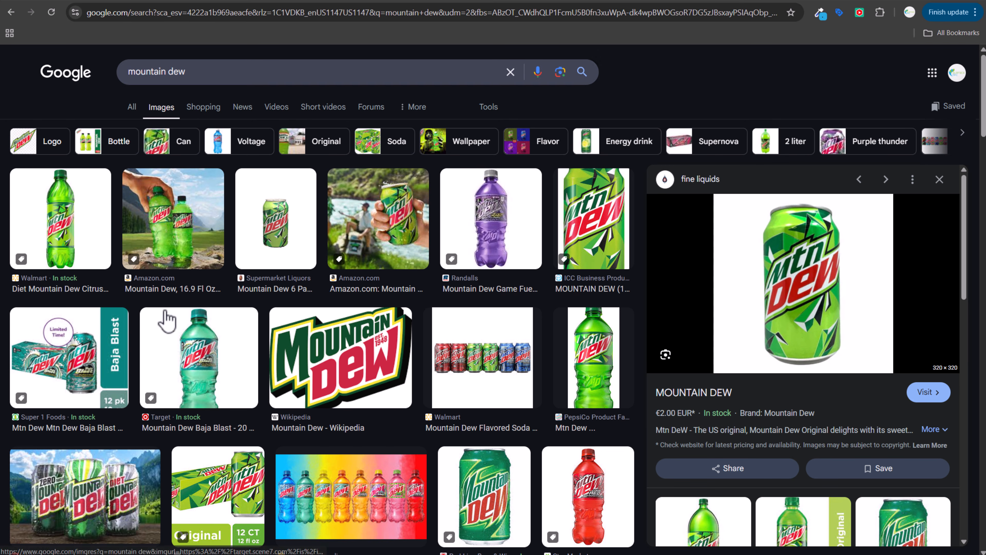
Step: Compare Mountain Dew can images in the search results and open the fine liquids single-can product image
{"action": "left_click", "coordinate": [96, 505]}
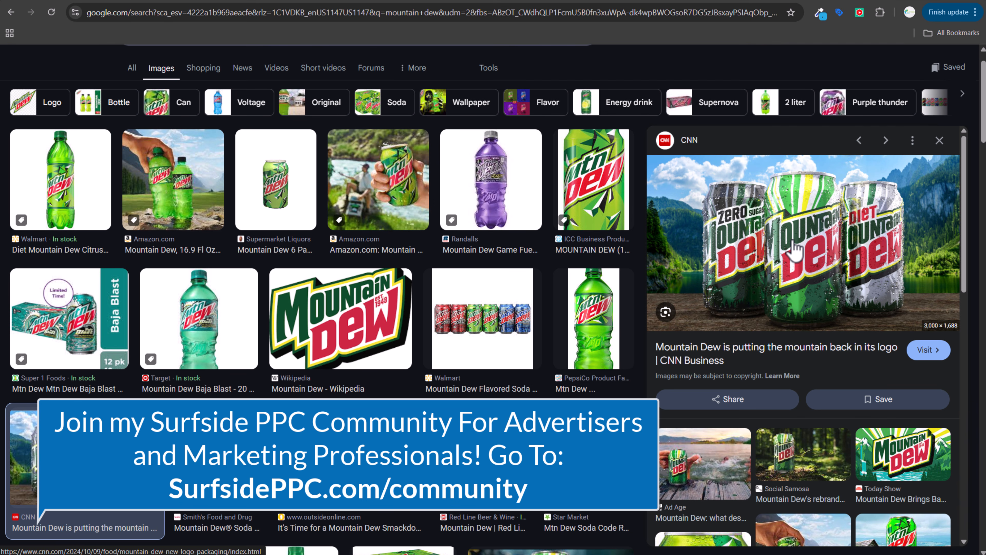
{"action": "left_click", "coordinate": [466, 513]}
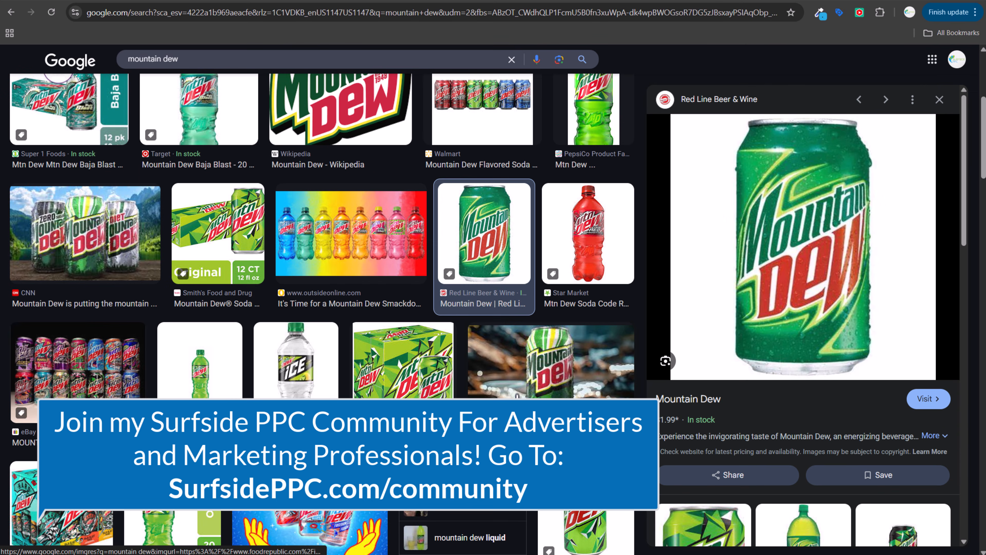
{"action": "scroll", "coordinate": [558, 386], "scroll_direction": "down", "scroll_amount": 3}
{"action": "left_click", "coordinate": [558, 387]}
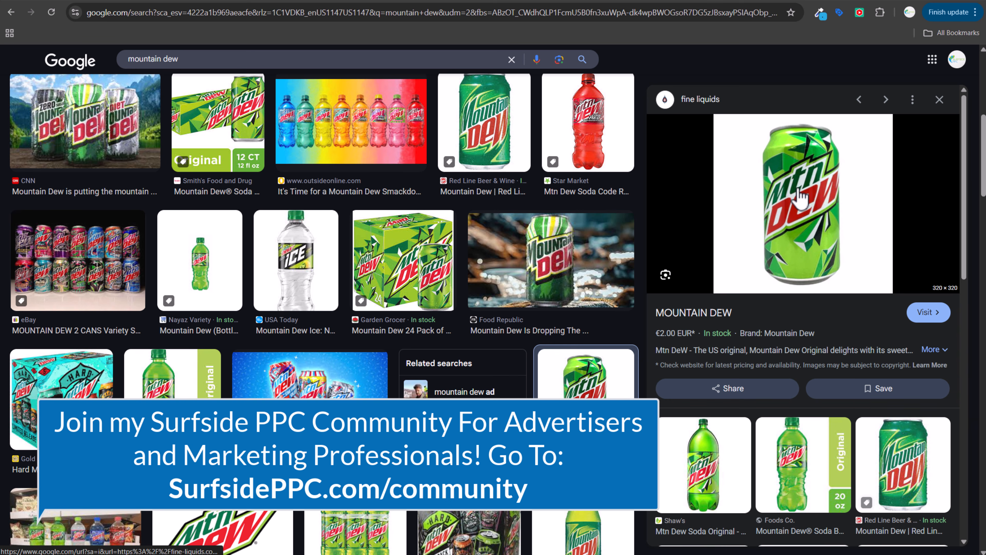
Step: Save the fine liquids can image as "Mountain Dew Can" in the ChatGPT pictures folder
{"action": "right_click", "coordinate": [801, 198]}
{"action": "left_click", "coordinate": [860, 356]}
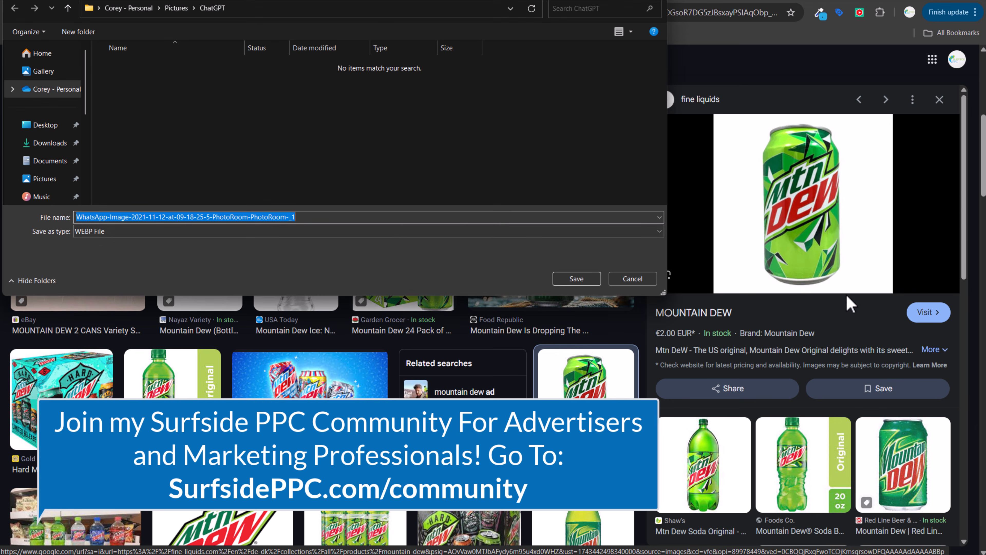
{"action": "type", "text": "Mountain Dew Can"}
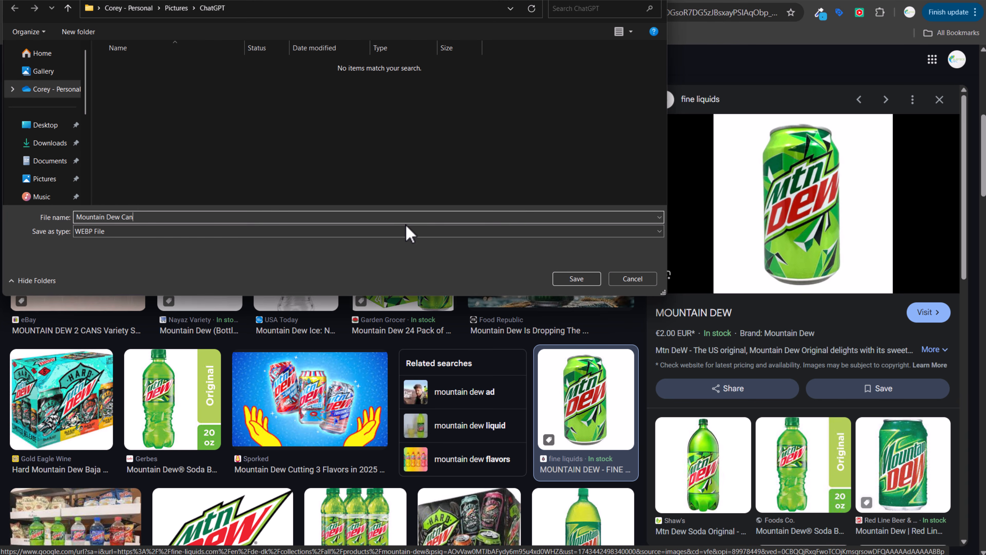
{"action": "key", "text": "Return"}
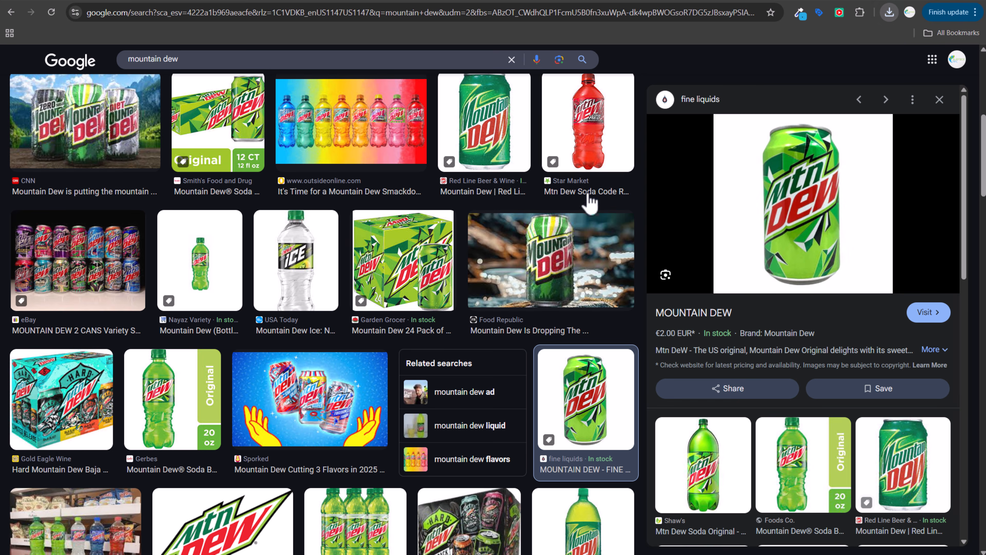
Step: Open the Amazon result showing a hand holding a Mountain Dew can by a creek as the reference
{"action": "scroll", "coordinate": [600, 256], "scroll_direction": "up", "scroll_amount": 10}
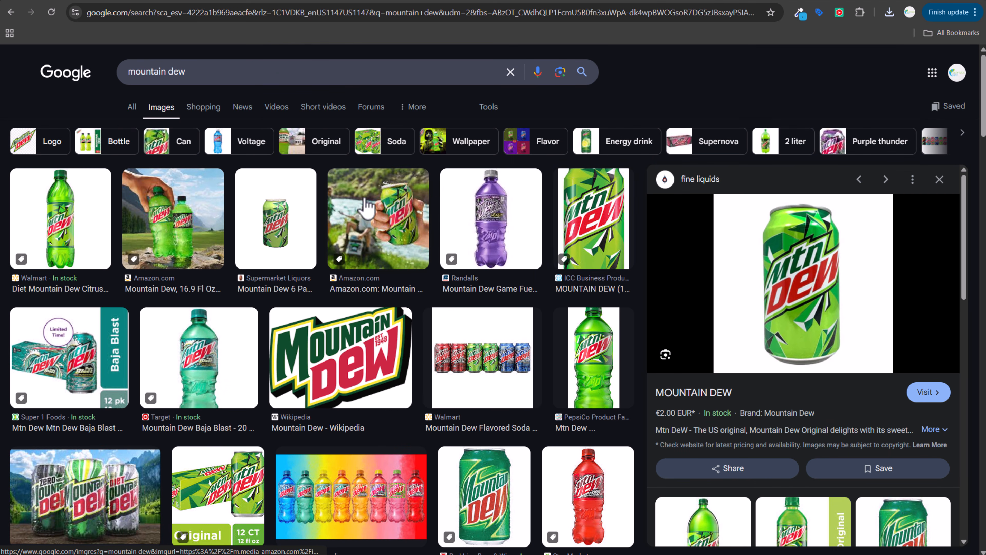
{"action": "left_click", "coordinate": [392, 229]}
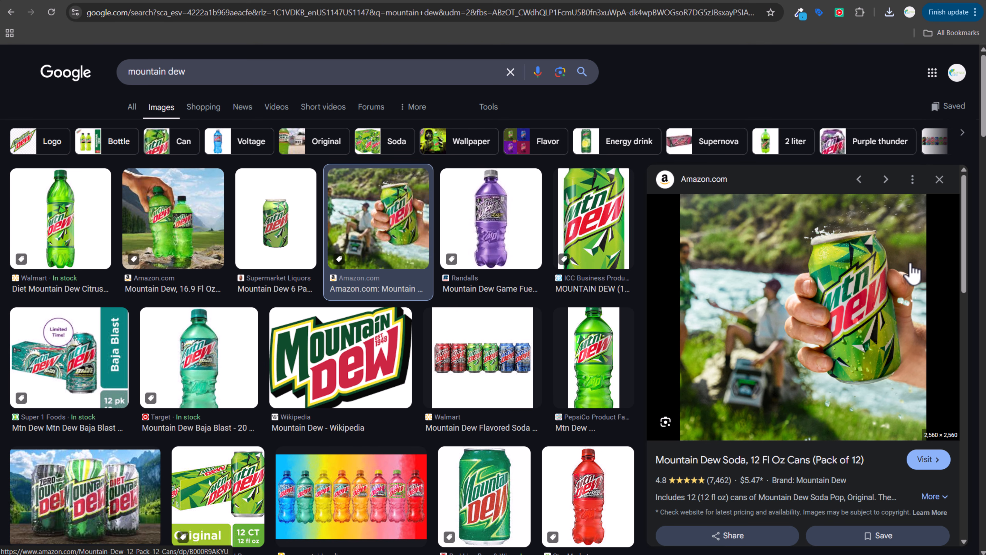
{"action": "scroll", "coordinate": [590, 335], "scroll_direction": "down", "scroll_amount": 8}
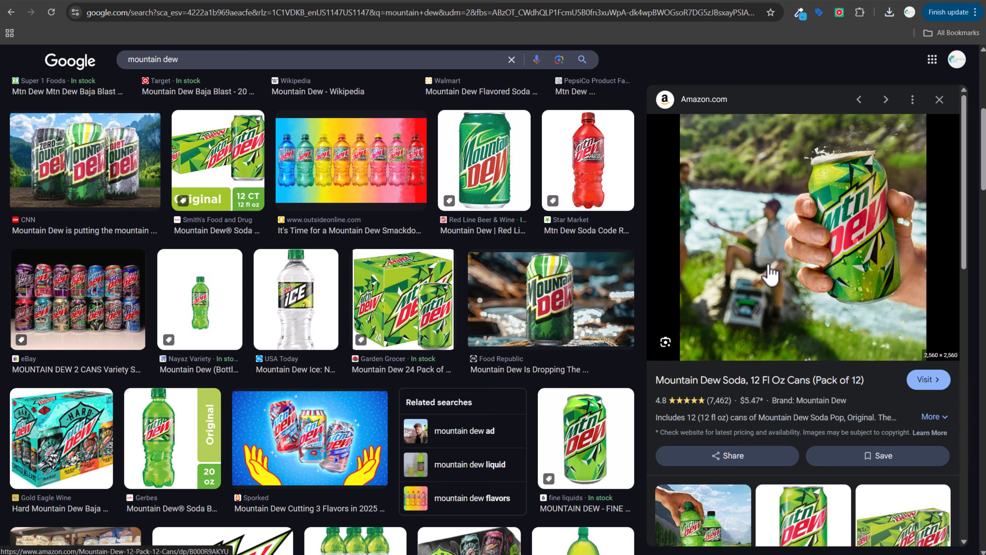
Step: Switch to ChatGPT and submit the attached can with a prompt for a hand holding it, just opened, before a blurry creekside man and woman
{"action": "left_click", "coordinate": [840, 4]}
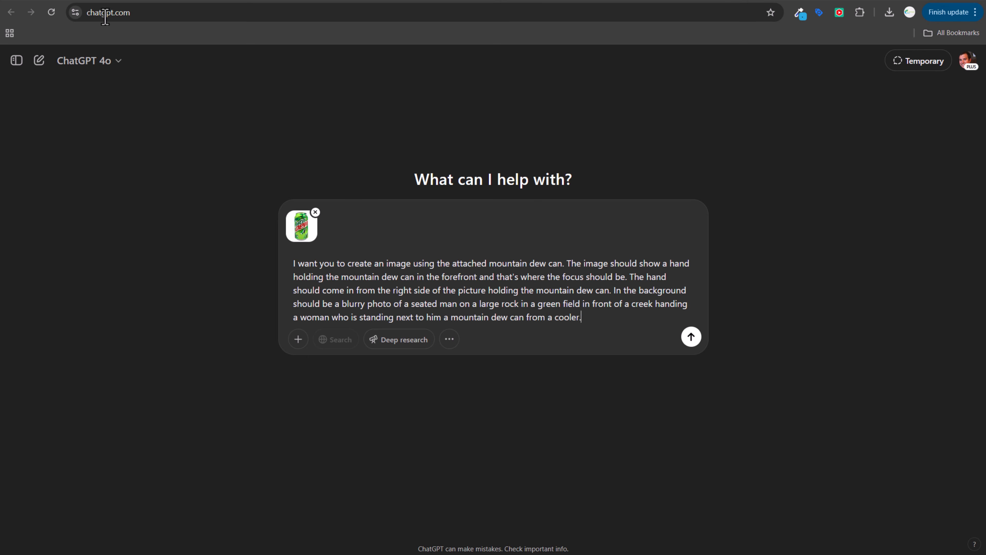
{"action": "left_click", "coordinate": [88, 3]}
{"action": "left_click", "coordinate": [848, 0]}
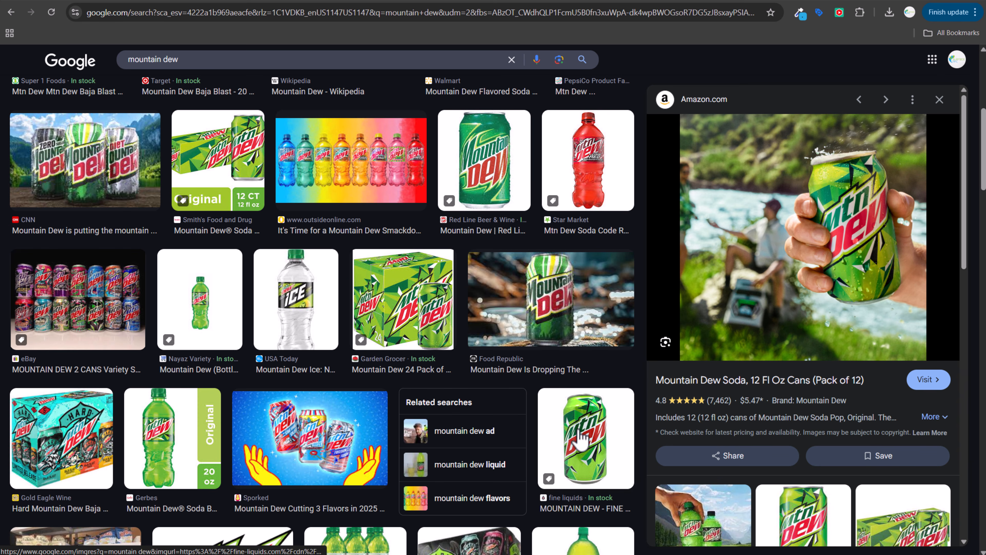
{"action": "scroll", "coordinate": [598, 342], "scroll_direction": "down", "scroll_amount": 2}
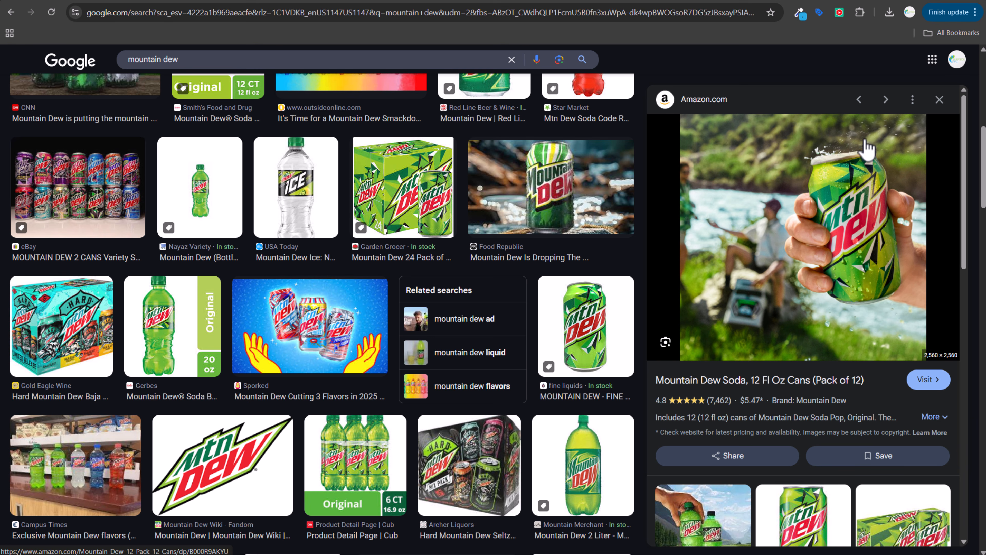
{"action": "left_click", "coordinate": [836, 1]}
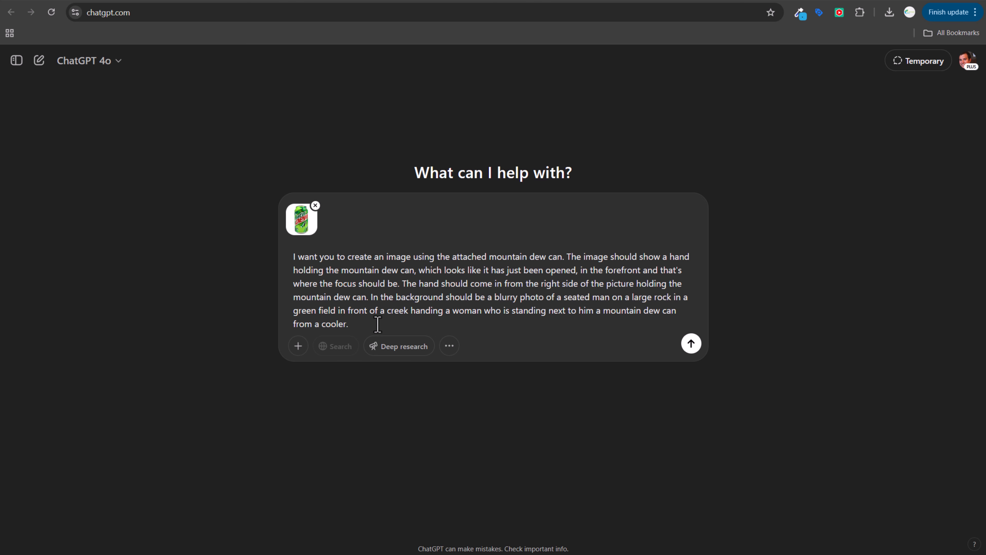
{"action": "key", "text": "Return"}
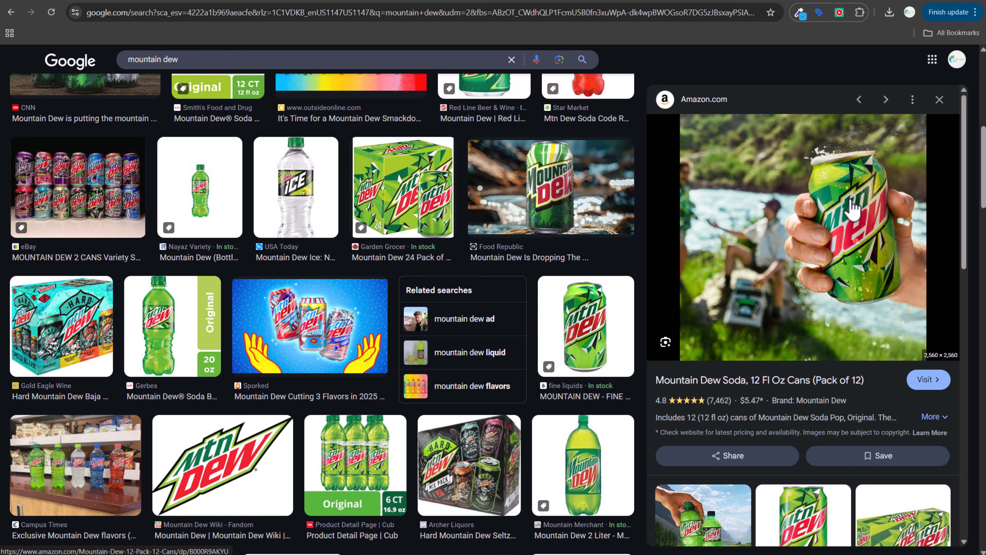
Step: Compare the generated Mountain Dew image with the Amazon reference photo
{"action": "left_click", "coordinate": [852, 0]}
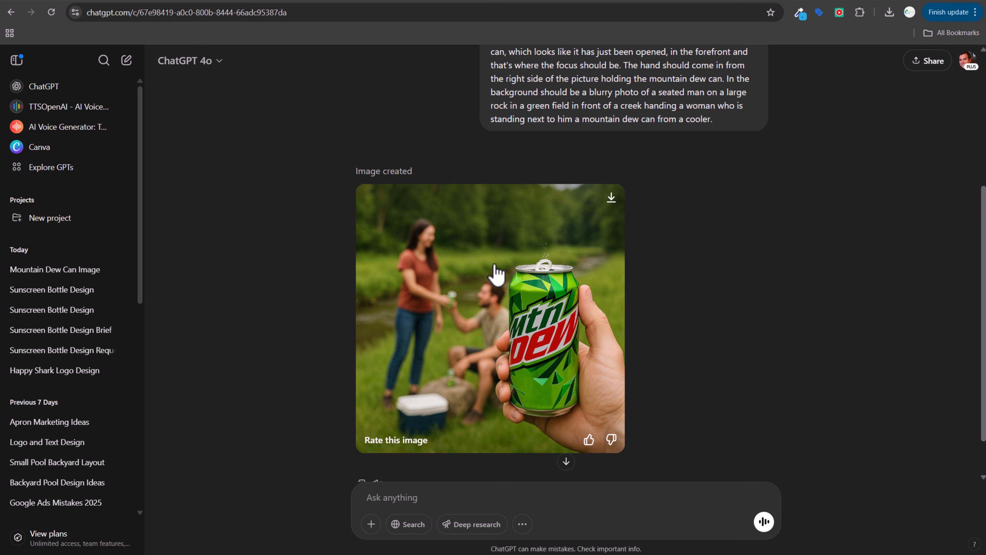
{"action": "left_click", "coordinate": [841, 2]}
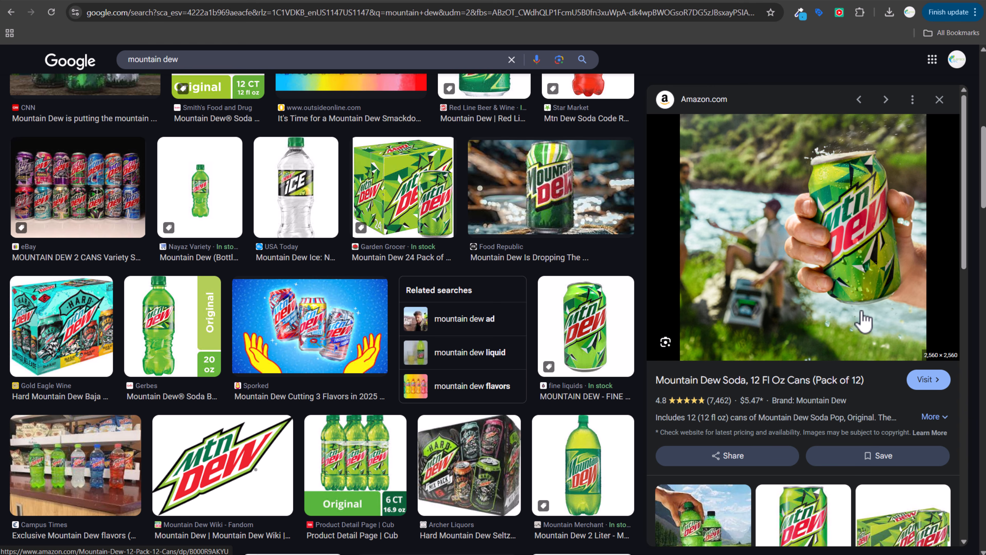
{"action": "left_click", "coordinate": [839, 3]}
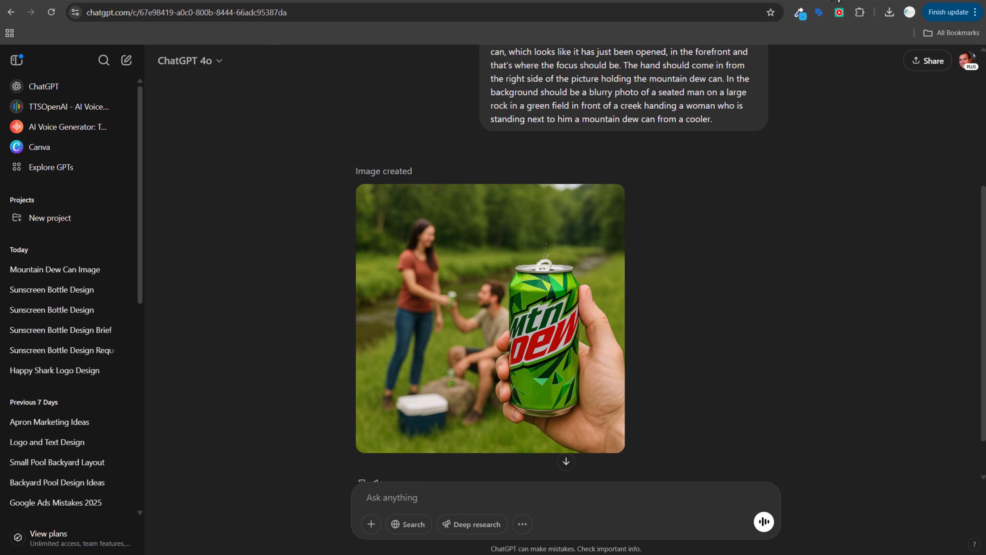
{"action": "left_click", "coordinate": [837, 2]}
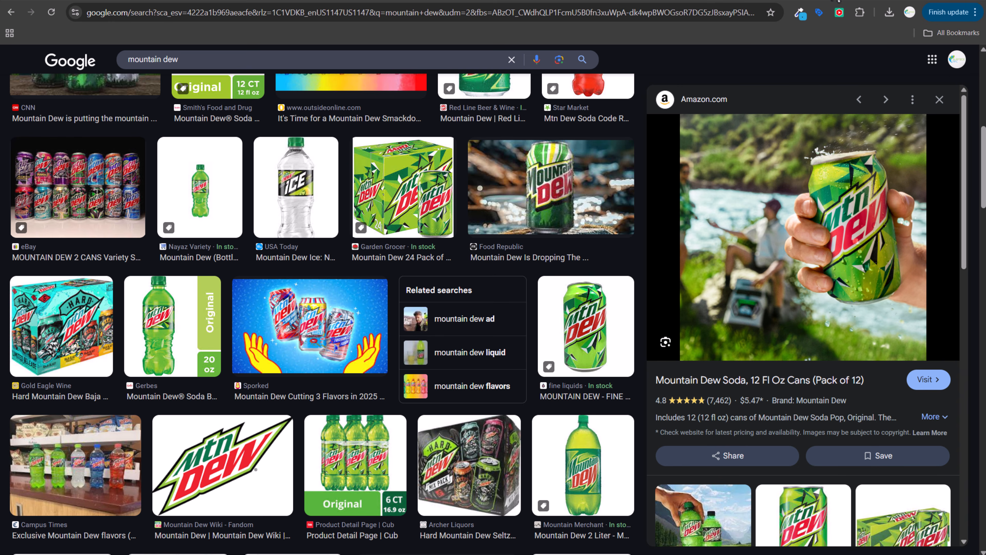
{"action": "left_click", "coordinate": [851, 1]}
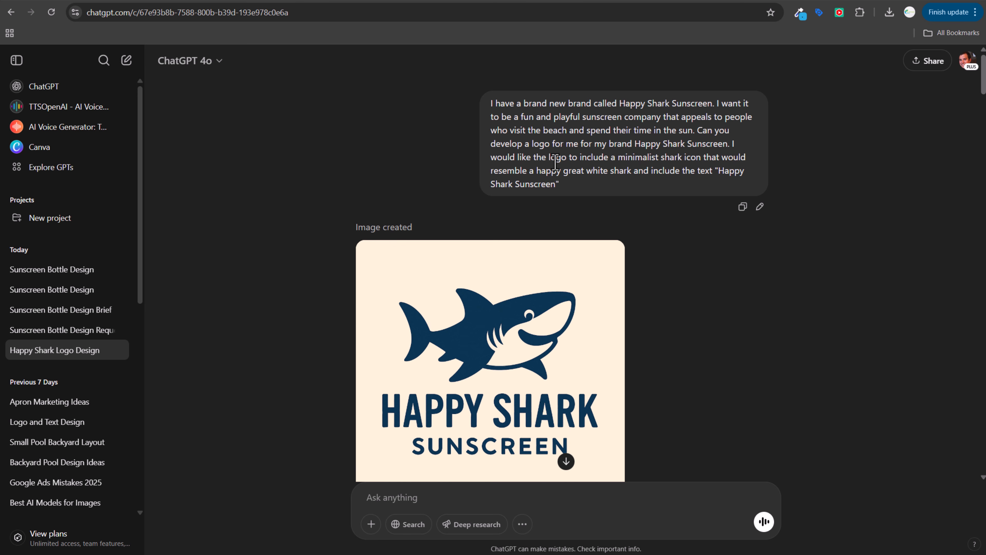
Step: Review the first Happy Shark Sunscreen logo prompt, including its shark icon and text requirements, and the resulting logo
{"action": "left_click_drag", "start_coordinate": [556, 163], "coordinate": [633, 163]}
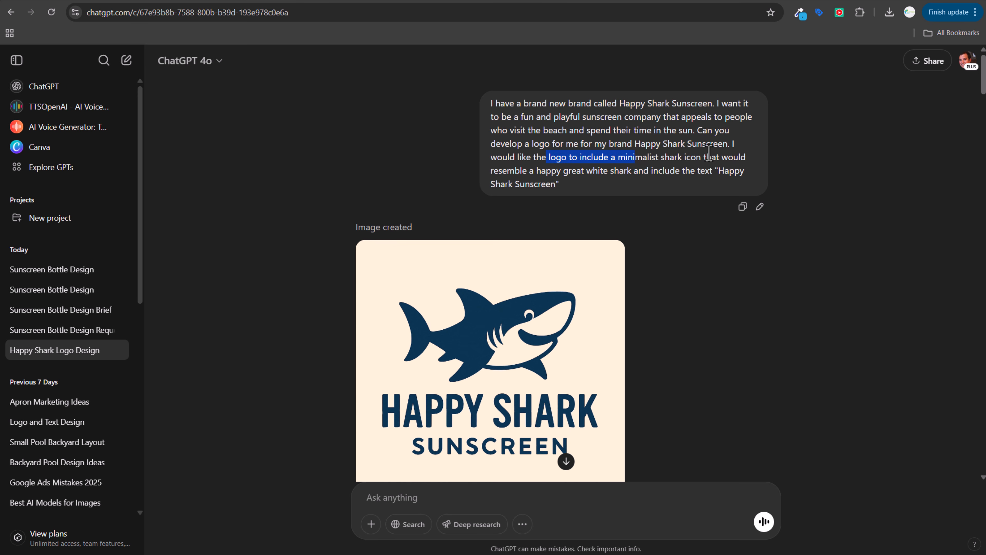
{"action": "left_click_drag", "start_coordinate": [557, 171], "coordinate": [583, 172]}
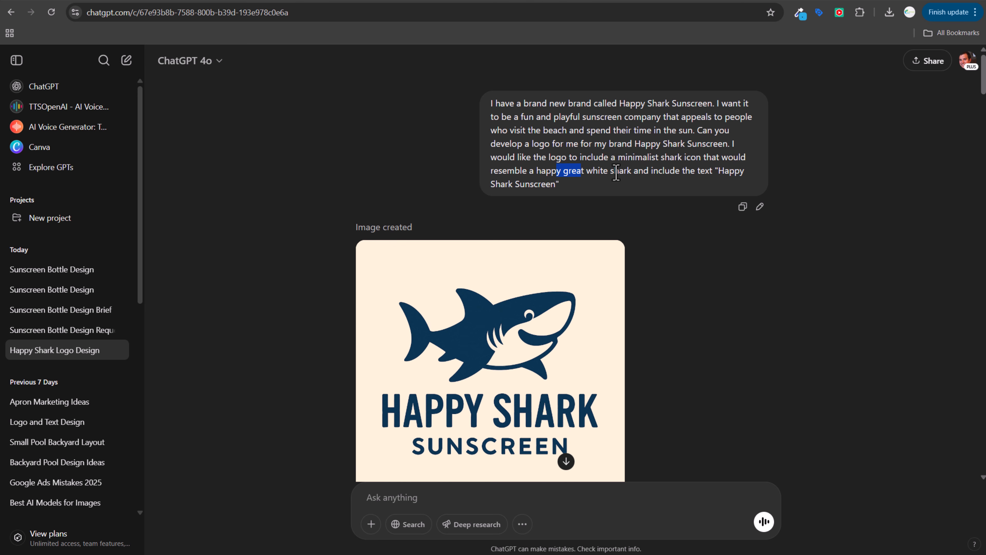
{"action": "left_click_drag", "start_coordinate": [716, 171], "coordinate": [558, 187]}
{"action": "left_click", "coordinate": [790, 374]}
{"action": "scroll", "coordinate": [783, 349], "scroll_direction": "down", "scroll_amount": 4}
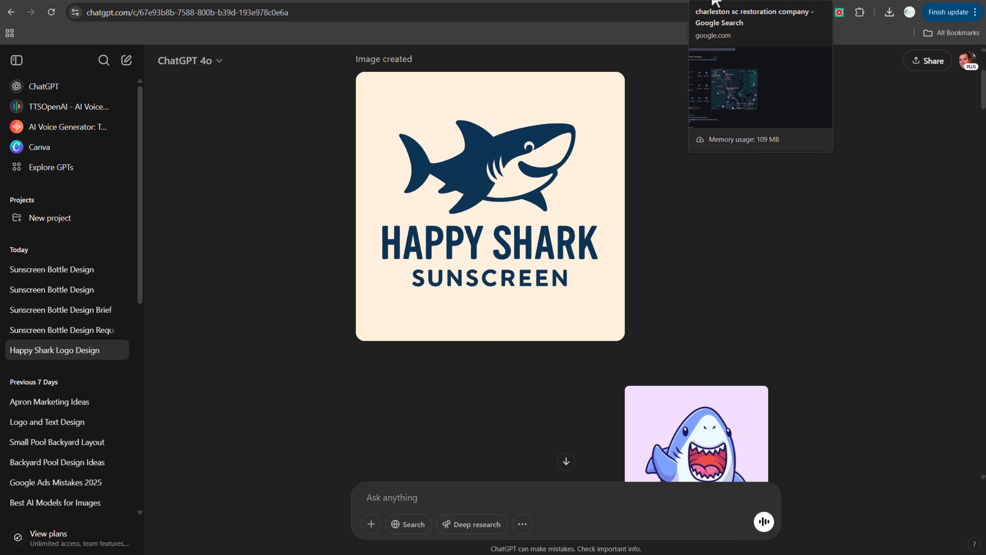
Step: Examine the follow-up prompt with the attached cartoon shark and compare that reference with the new logo variation
{"action": "scroll", "coordinate": [830, 237], "scroll_direction": "down", "scroll_amount": 5}
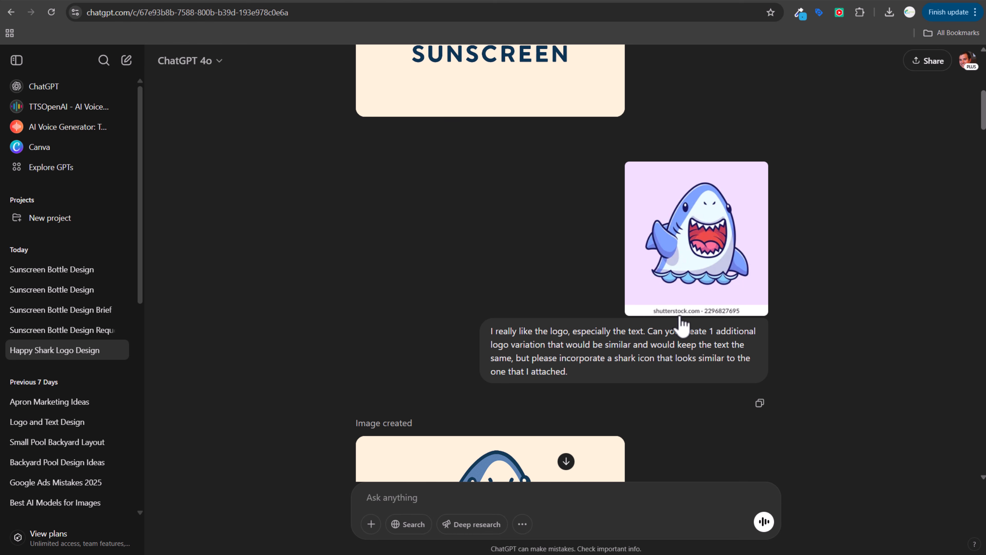
{"action": "scroll", "coordinate": [815, 315], "scroll_direction": "down", "scroll_amount": 1}
{"action": "scroll", "coordinate": [826, 132], "scroll_direction": "down", "scroll_amount": 4}
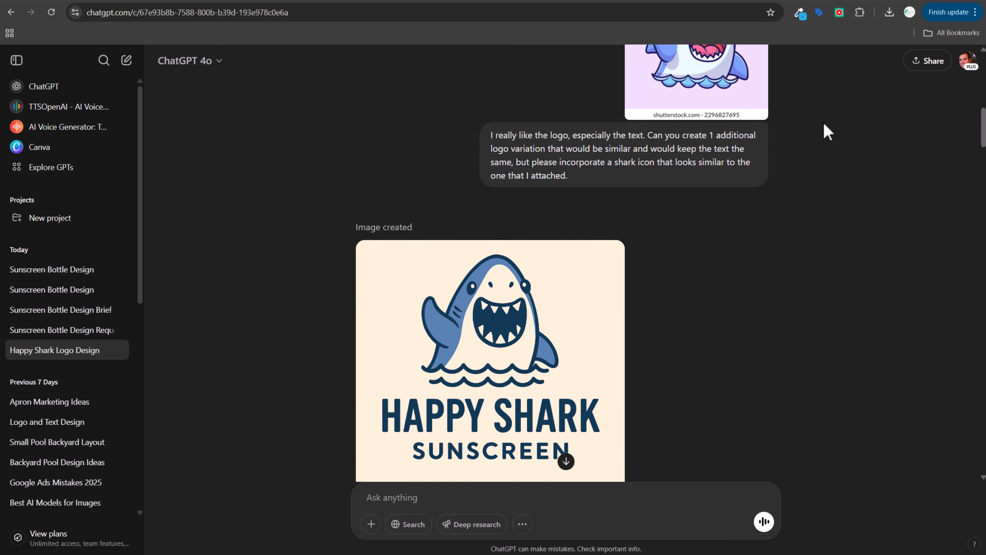
{"action": "scroll", "coordinate": [848, 326], "scroll_direction": "up", "scroll_amount": 4}
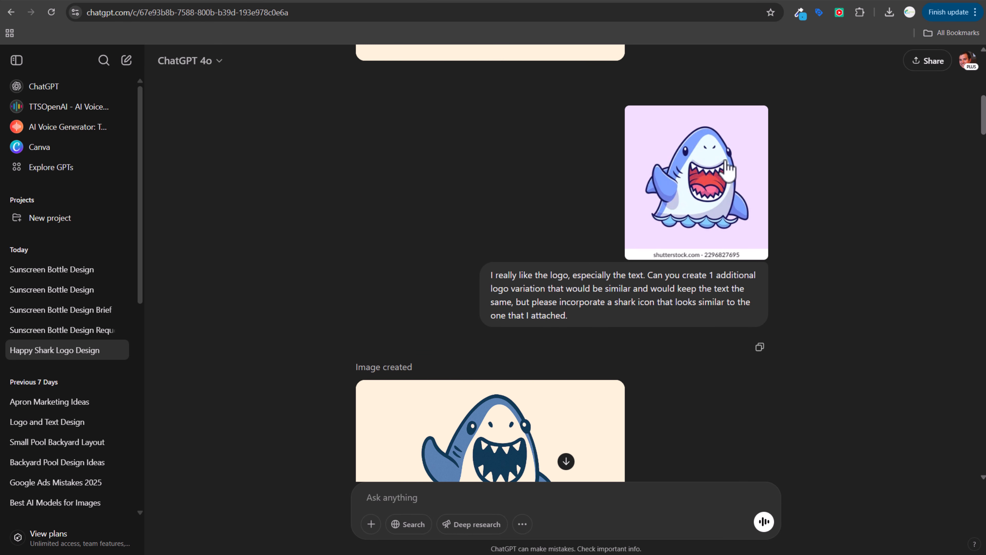
{"action": "scroll", "coordinate": [769, 194], "scroll_direction": "down", "scroll_amount": 3}
{"action": "scroll", "coordinate": [674, 308], "scroll_direction": "up", "scroll_amount": 3}
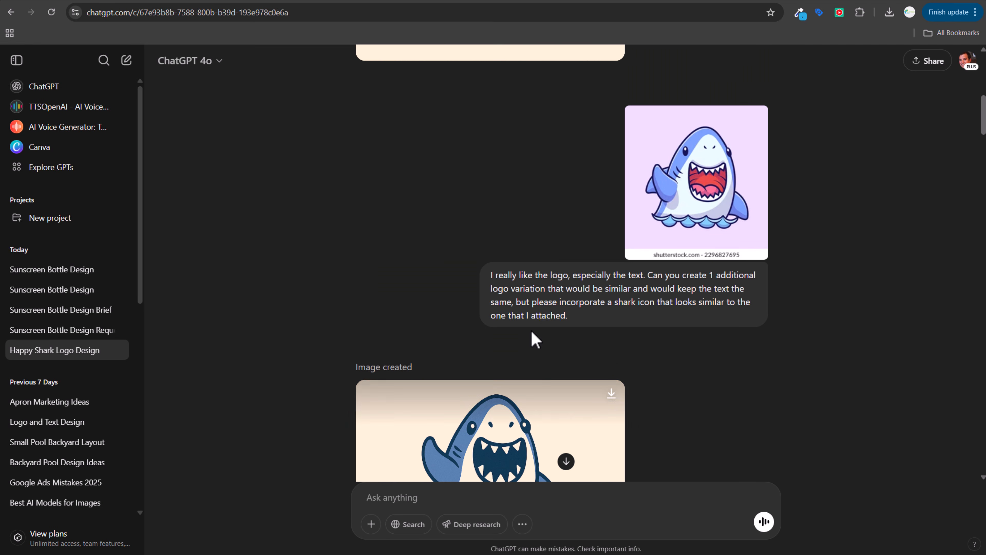
{"action": "scroll", "coordinate": [695, 165], "scroll_direction": "down", "scroll_amount": 5}
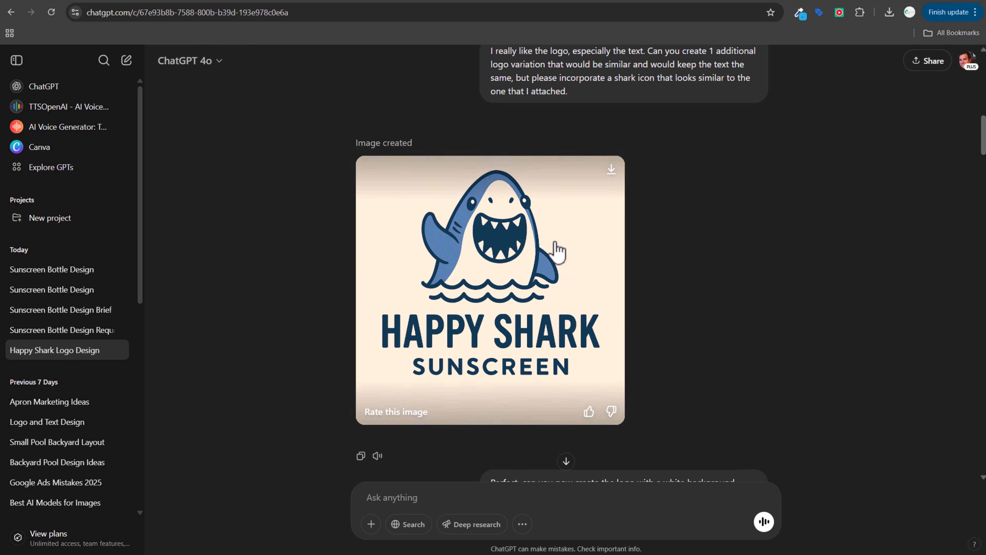
{"action": "scroll", "coordinate": [844, 240], "scroll_direction": "up", "scroll_amount": 5}
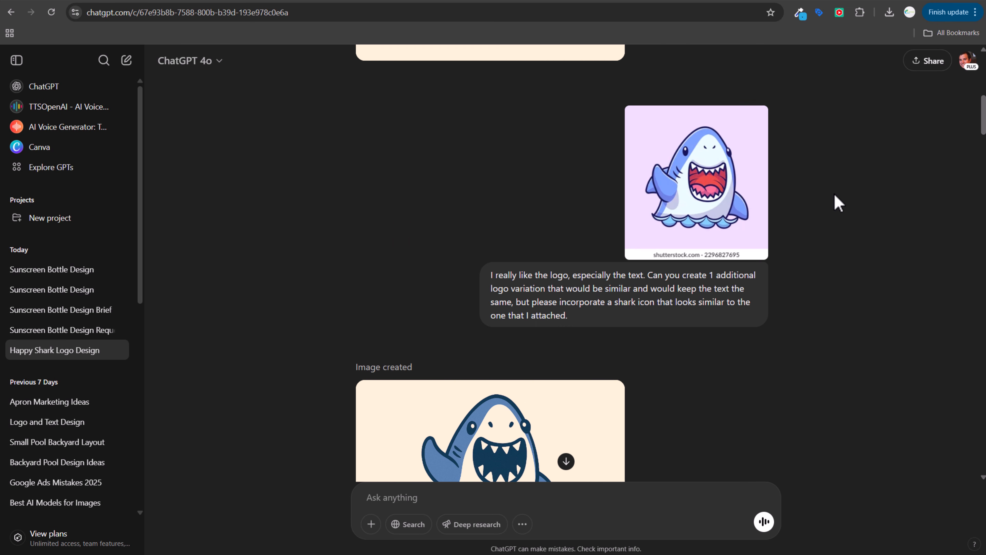
{"action": "scroll", "coordinate": [835, 196], "scroll_direction": "down", "scroll_amount": 4}
{"action": "scroll", "coordinate": [833, 190], "scroll_direction": "up", "scroll_amount": 1}
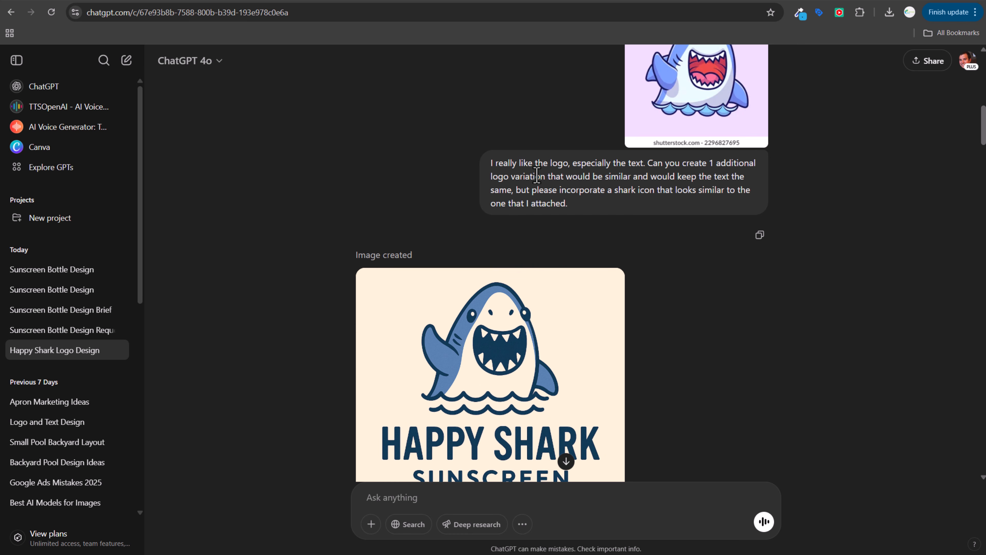
{"action": "scroll", "coordinate": [676, 195], "scroll_direction": "up", "scroll_amount": 3}
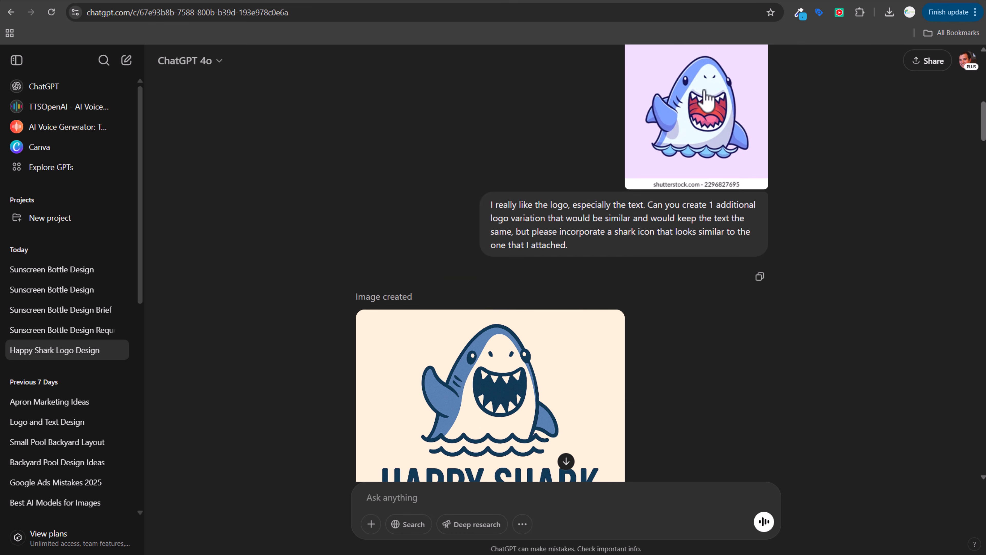
{"action": "scroll", "coordinate": [676, 196], "scroll_direction": "down", "scroll_amount": 6}
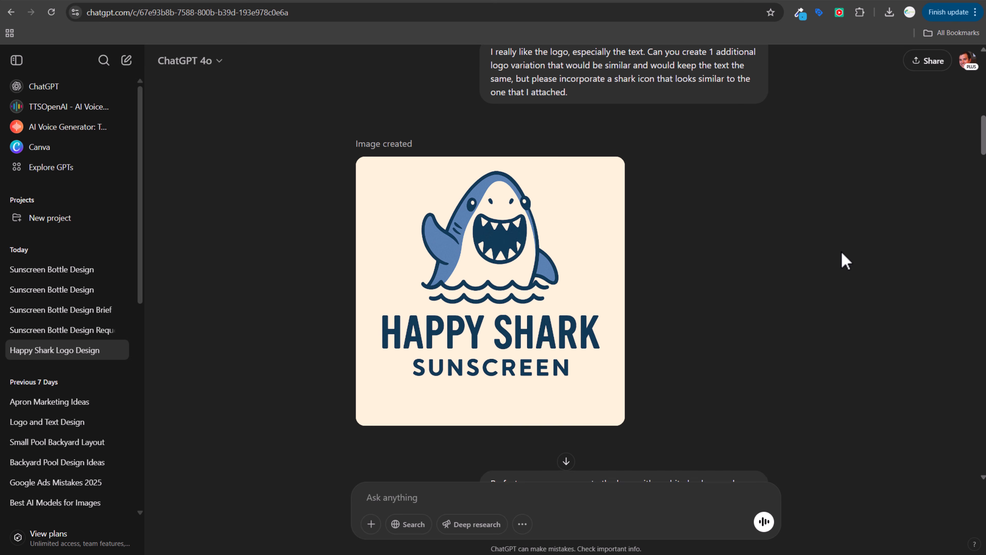
Step: Review the remaining Happy Shark logo variations with their white-background and text-color prompts
{"action": "scroll", "coordinate": [842, 251], "scroll_direction": "up", "scroll_amount": 8}
{"action": "scroll", "coordinate": [842, 248], "scroll_direction": "down", "scroll_amount": 12}
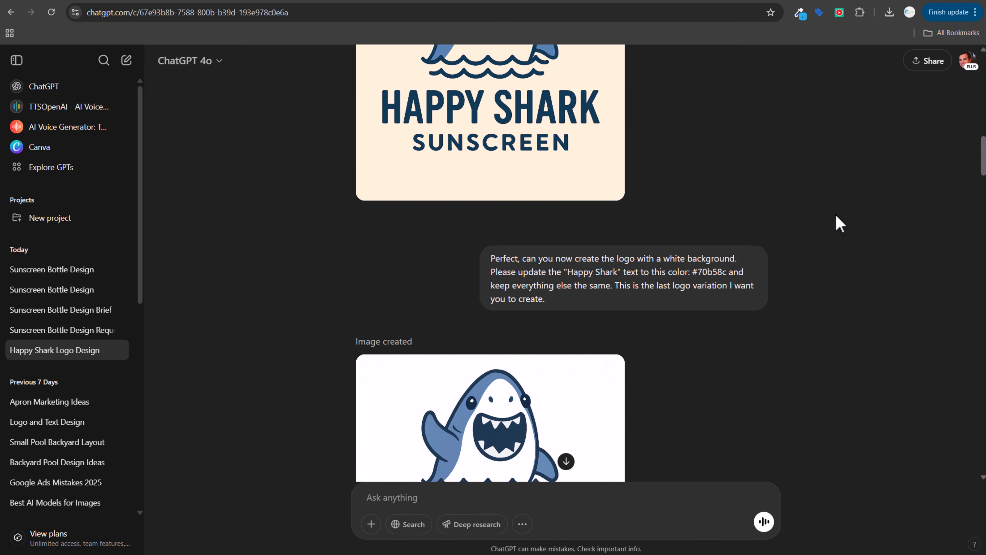
{"action": "scroll", "coordinate": [837, 221], "scroll_direction": "down", "scroll_amount": 7}
{"action": "scroll", "coordinate": [870, 223], "scroll_direction": "down", "scroll_amount": 6}
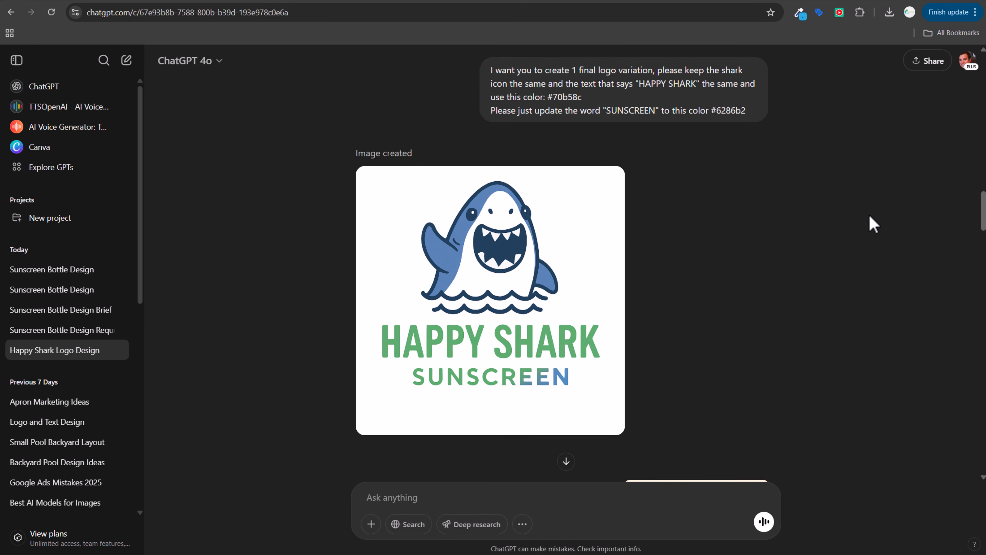
{"action": "scroll", "coordinate": [786, 253], "scroll_direction": "down", "scroll_amount": 10}
{"action": "scroll", "coordinate": [810, 287], "scroll_direction": "up", "scroll_amount": 5}
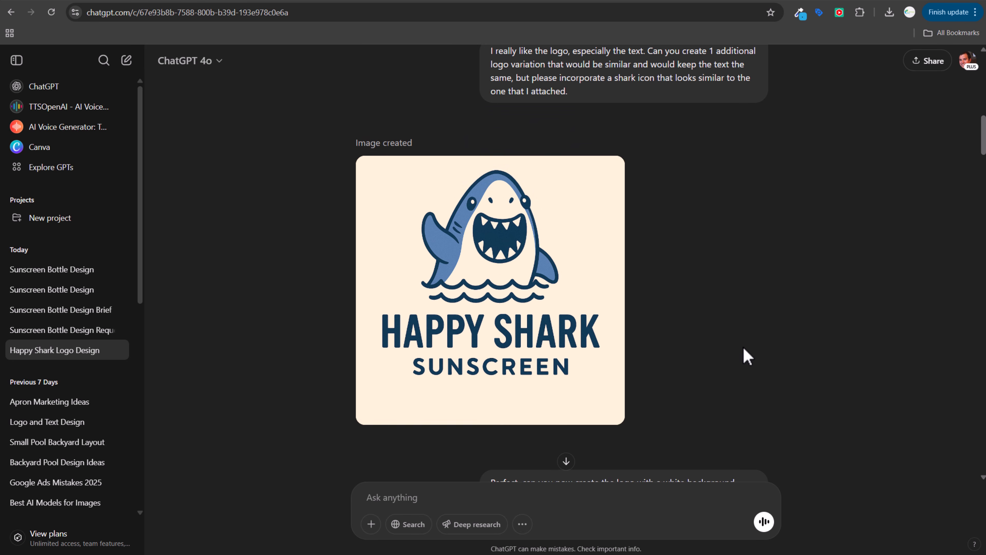
{"action": "scroll", "coordinate": [851, 234], "scroll_direction": "down", "scroll_amount": 20}
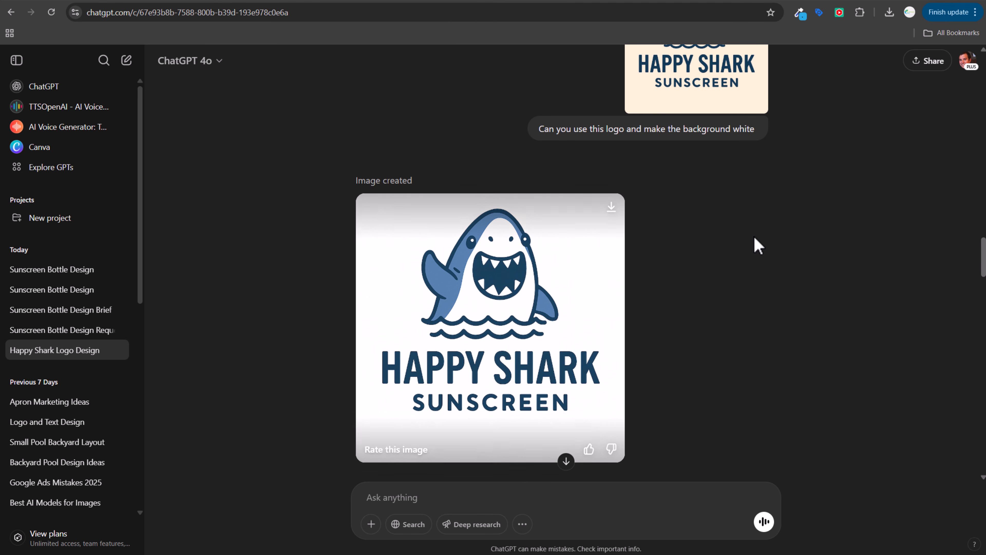
Step: Examine the white-background Happy Shark logo against the reference logo attached to its prompt
{"action": "scroll", "coordinate": [755, 244], "scroll_direction": "up", "scroll_amount": 3}
{"action": "scroll", "coordinate": [804, 220], "scroll_direction": "down", "scroll_amount": 3}
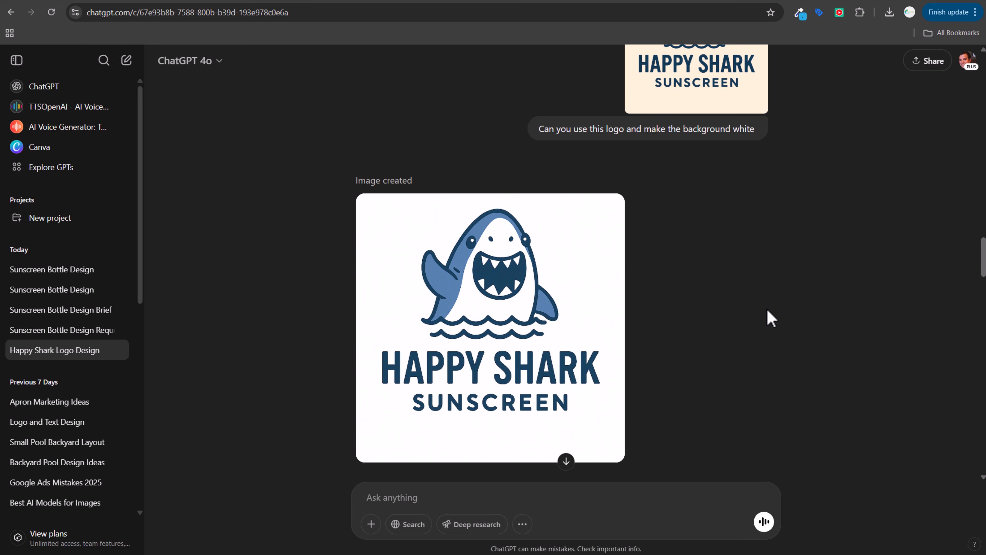
{"action": "scroll", "coordinate": [765, 309], "scroll_direction": "down", "scroll_amount": 4}
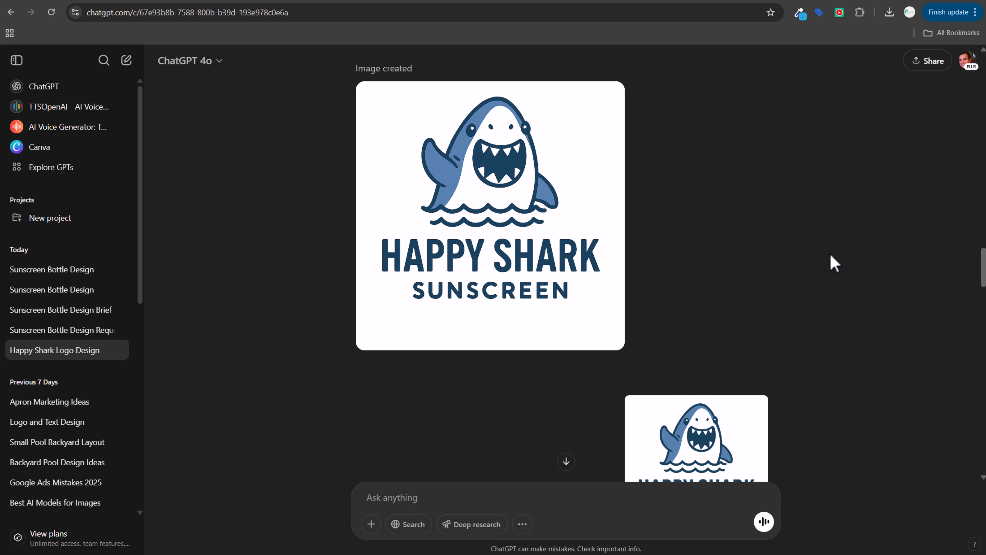
Step: Review the first sunscreen bottle prompt, its SPF 50, white-background and attached-logo requirements, and the generated orange-capped bottle
{"action": "scroll", "coordinate": [822, 285], "scroll_direction": "down", "scroll_amount": 10}
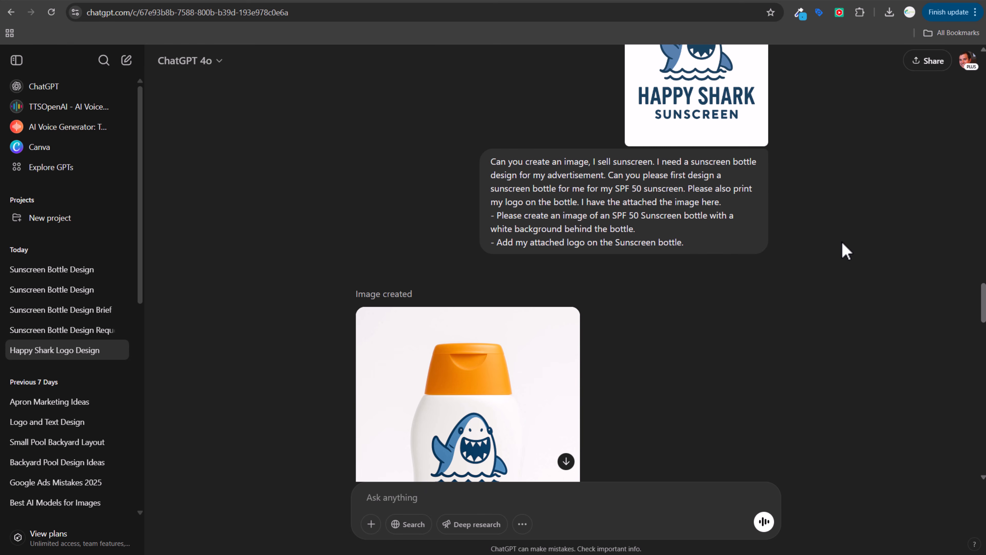
{"action": "scroll", "coordinate": [842, 242], "scroll_direction": "down", "scroll_amount": 3}
{"action": "scroll", "coordinate": [842, 242], "scroll_direction": "up", "scroll_amount": 10}
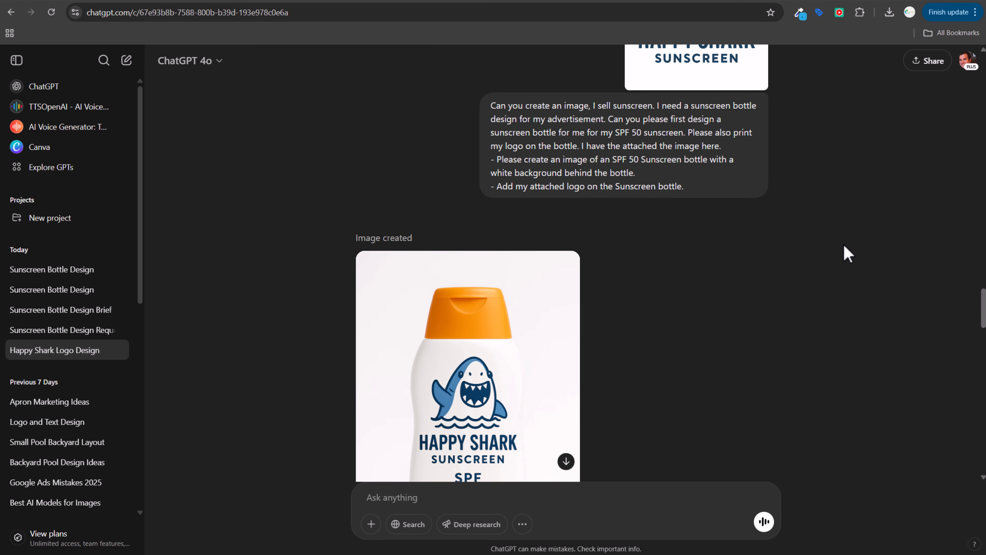
{"action": "scroll", "coordinate": [828, 291], "scroll_direction": "down", "scroll_amount": 4}
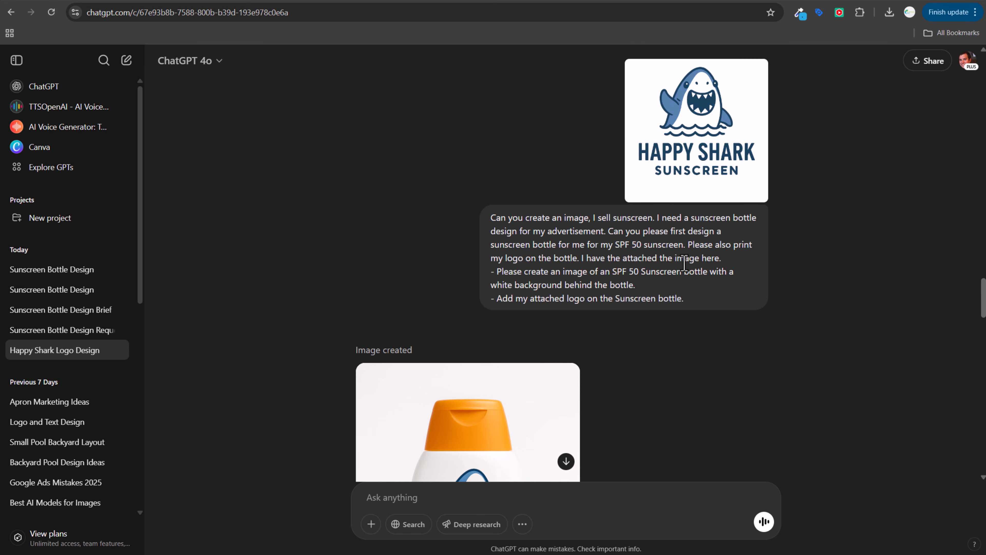
{"action": "scroll", "coordinate": [906, 218], "scroll_direction": "down", "scroll_amount": 7}
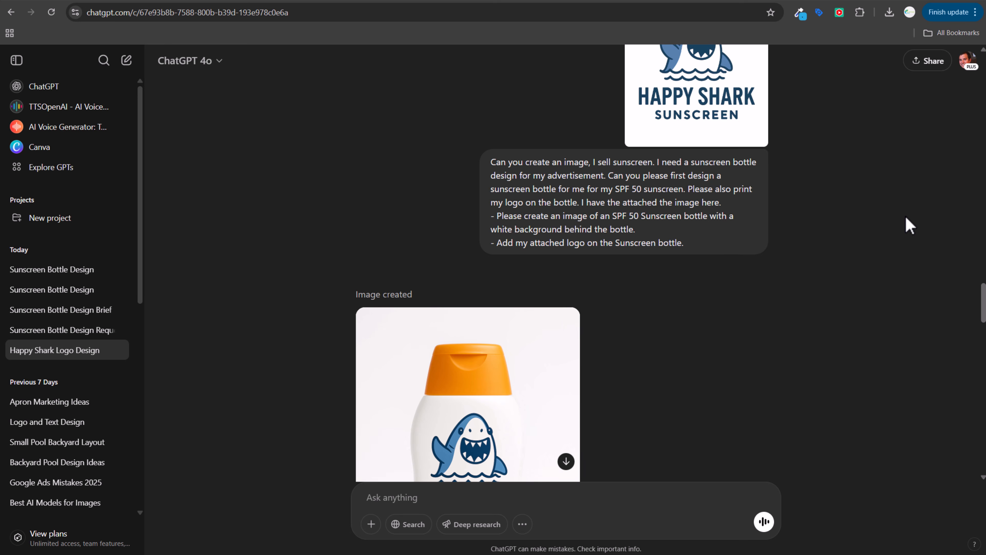
{"action": "scroll", "coordinate": [904, 212], "scroll_direction": "up", "scroll_amount": 4}
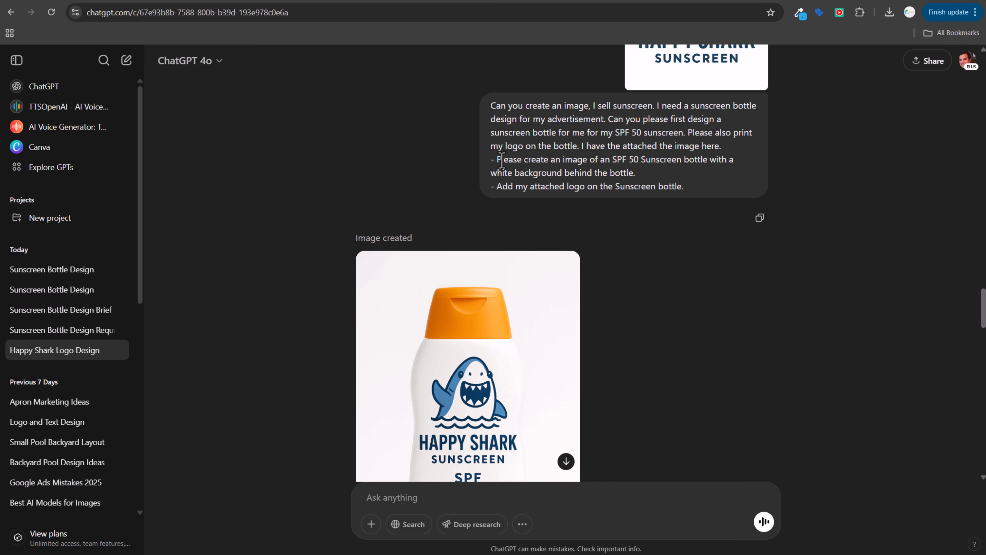
{"action": "left_click_drag", "start_coordinate": [501, 159], "coordinate": [600, 159]}
{"action": "left_click", "coordinate": [617, 160]}
{"action": "scroll", "coordinate": [502, 331], "scroll_direction": "down", "scroll_amount": 5}
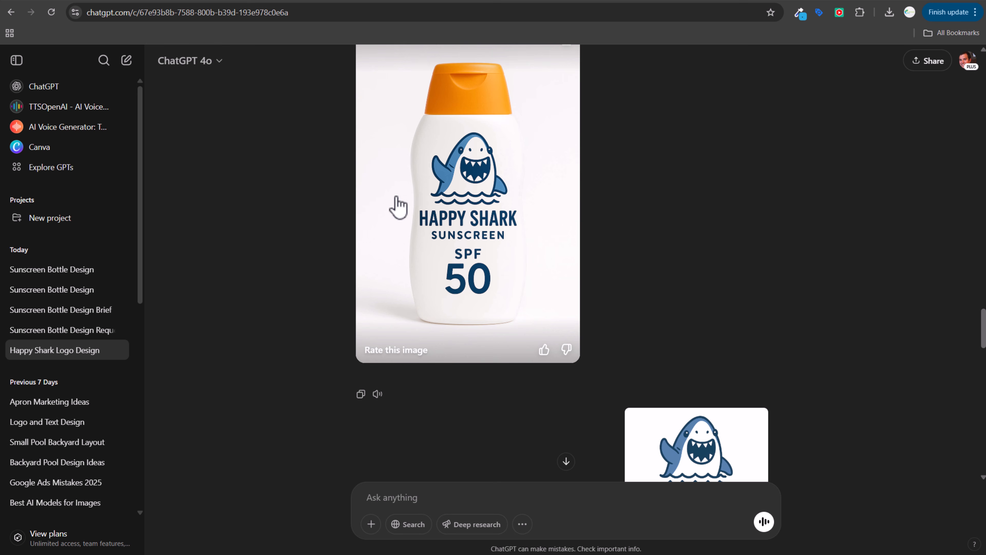
Step: Examine the premium skincare prompt for a sleek, modern SPF 50 bottle and compare it with the generated white bottle
{"action": "scroll", "coordinate": [398, 233], "scroll_direction": "down", "scroll_amount": 7}
{"action": "scroll", "coordinate": [398, 253], "scroll_direction": "down", "scroll_amount": 4}
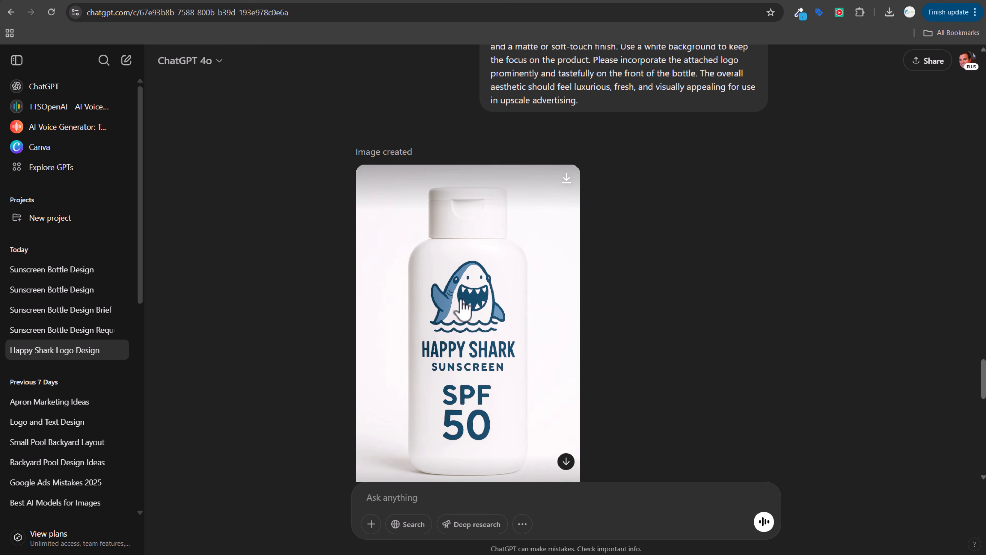
{"action": "scroll", "coordinate": [734, 310], "scroll_direction": "up", "scroll_amount": 1}
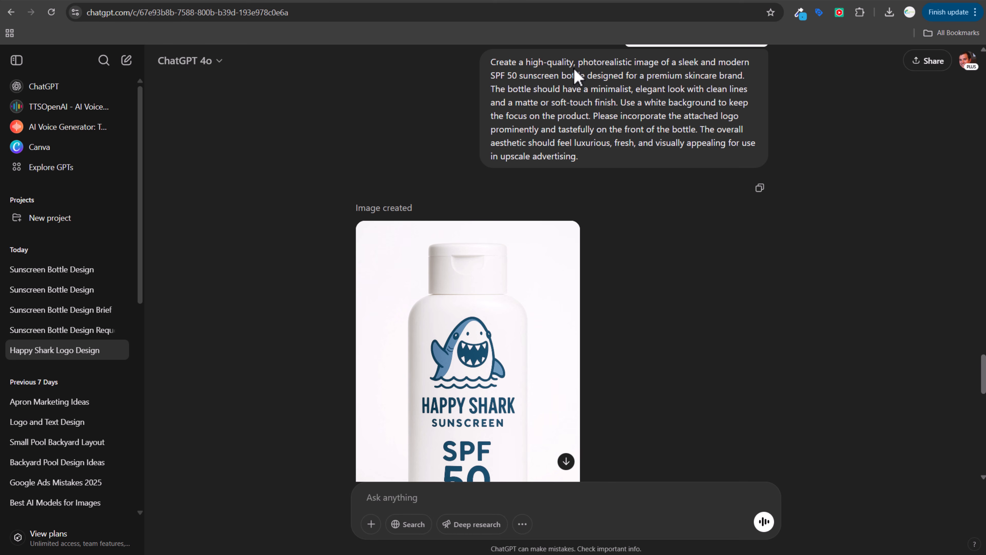
{"action": "left_click_drag", "start_coordinate": [548, 89], "coordinate": [553, 111]}
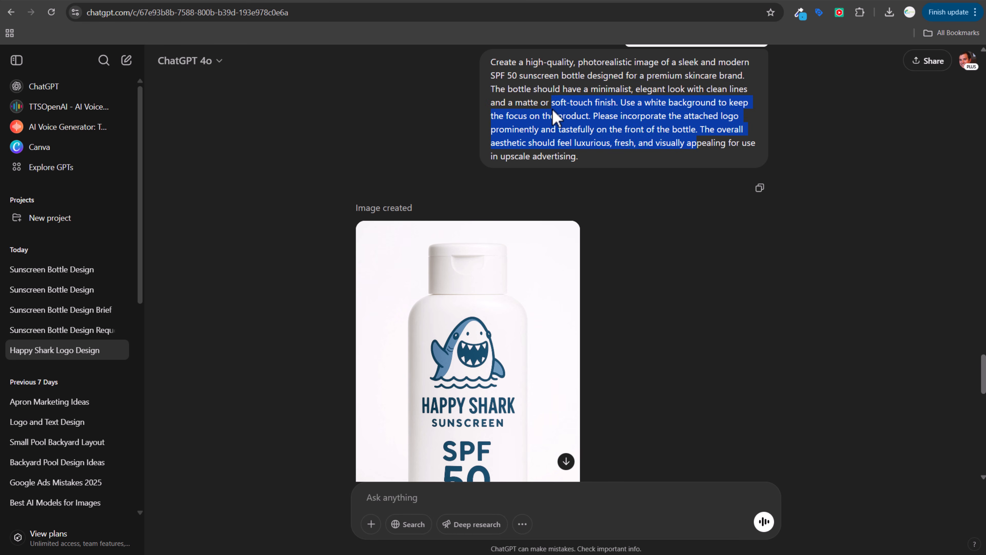
{"action": "left_click", "coordinate": [577, 90]}
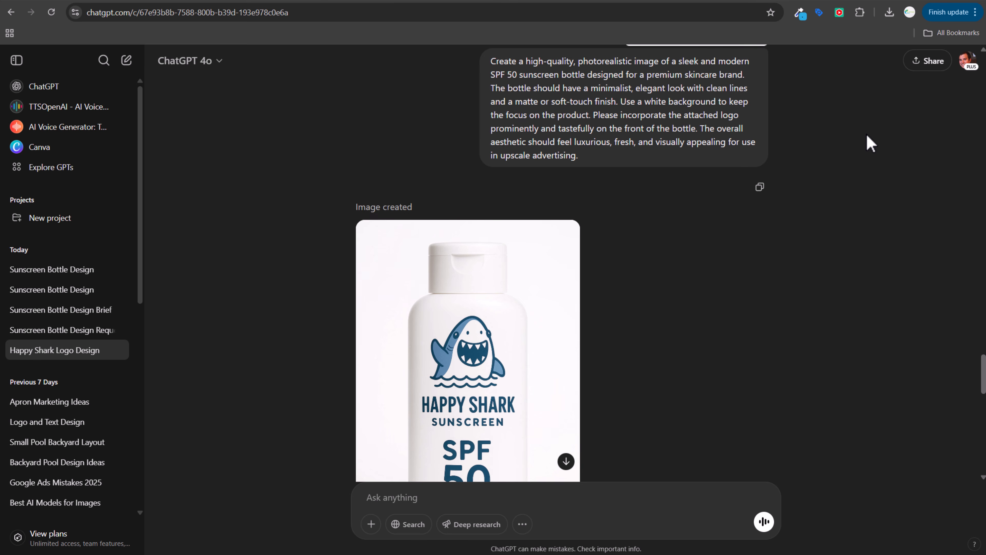
{"action": "scroll", "coordinate": [870, 144], "scroll_direction": "down", "scroll_amount": 3}
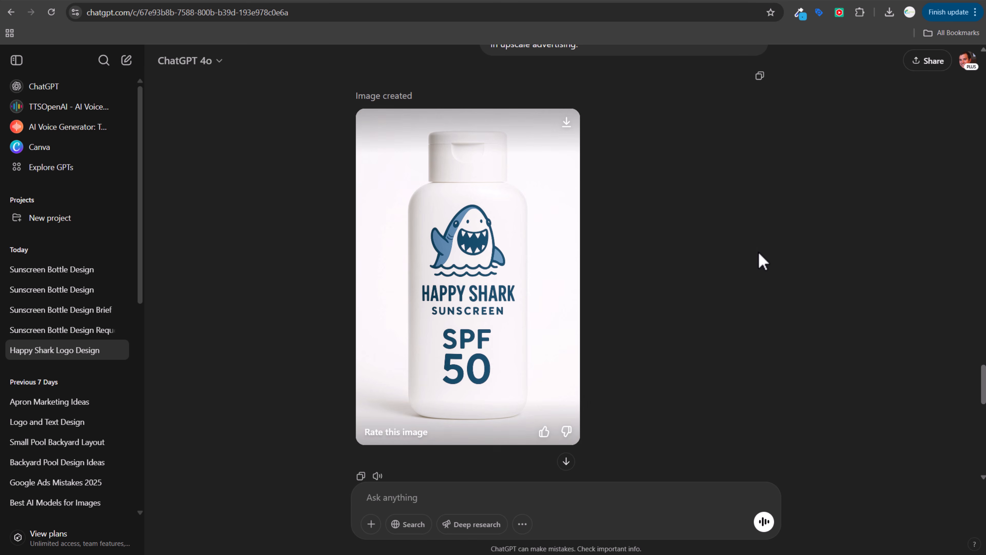
Step: Read the beachy SPF 50 bottle prompt, highlighting its passages on relaxed aesthetic, sandy tones and white background
{"action": "scroll", "coordinate": [760, 253], "scroll_direction": "down", "scroll_amount": 12}
{"action": "scroll", "coordinate": [853, 217], "scroll_direction": "up", "scroll_amount": 1}
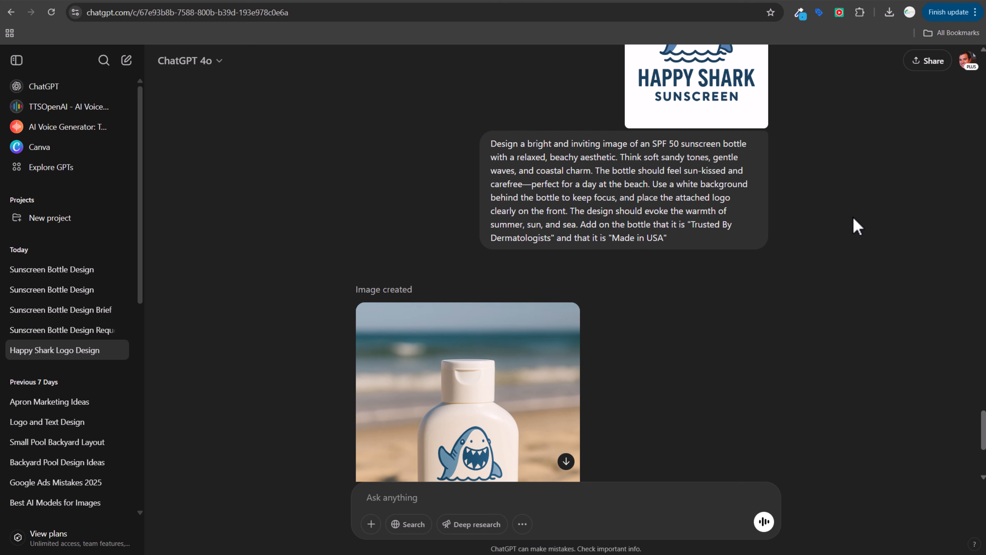
{"action": "left_click_drag", "start_coordinate": [551, 145], "coordinate": [684, 173]}
{"action": "left_click", "coordinate": [631, 220]}
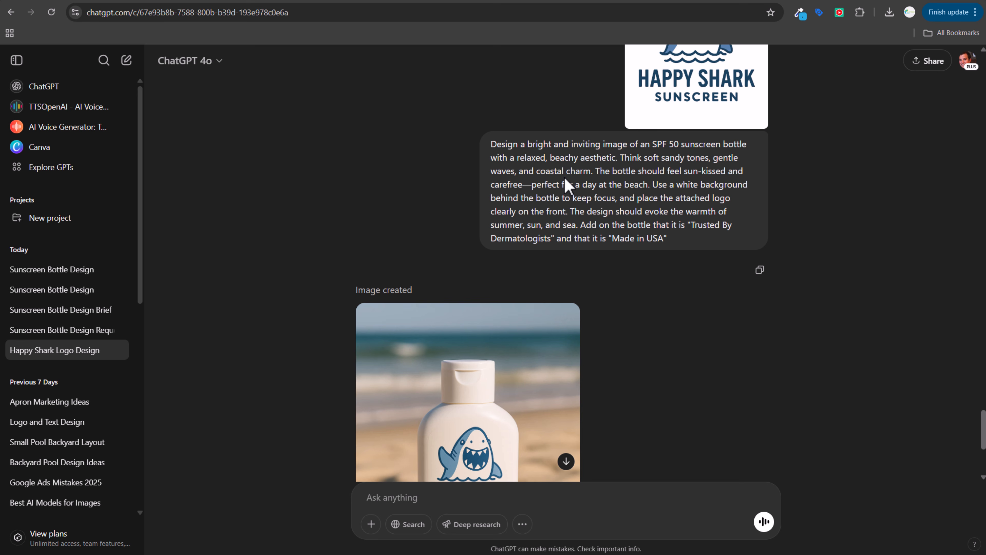
{"action": "left_click_drag", "start_coordinate": [567, 171], "coordinate": [614, 200]}
{"action": "left_click", "coordinate": [631, 219]}
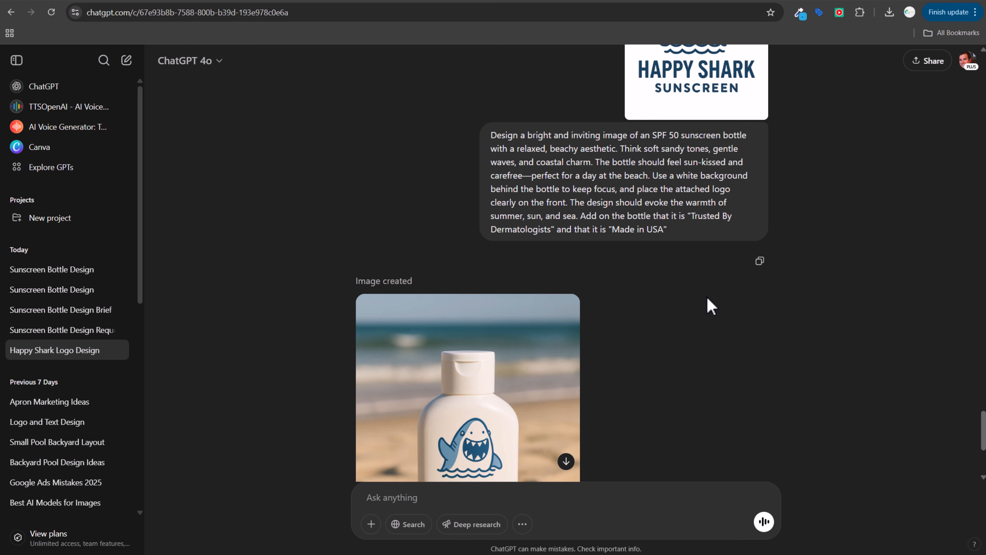
Step: Check the generated beach bottle image against its prompt, including the "Trusted By Dermatologists" and "Made in USA" wording
{"action": "scroll", "coordinate": [707, 297], "scroll_direction": "down", "scroll_amount": 3}
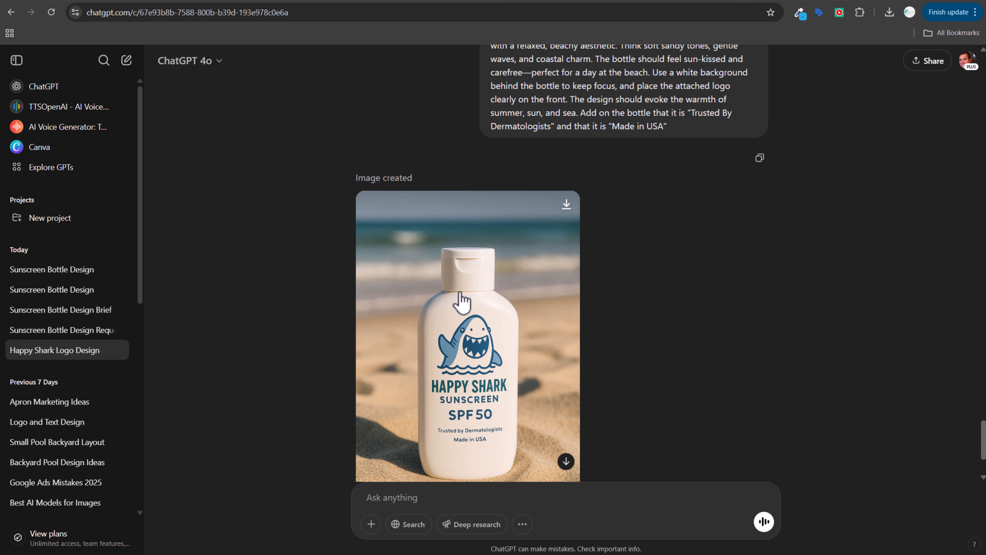
{"action": "scroll", "coordinate": [786, 336], "scroll_direction": "up", "scroll_amount": 4}
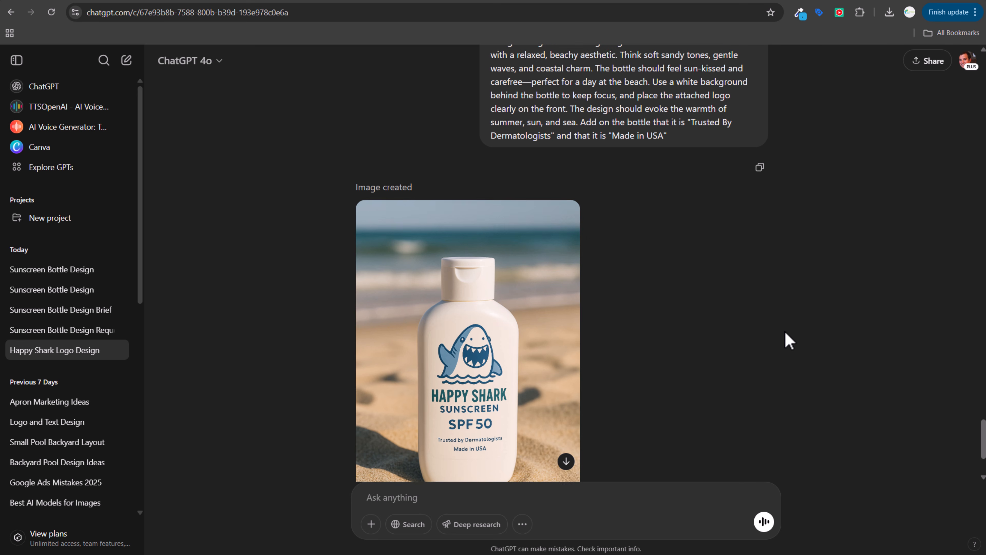
{"action": "scroll", "coordinate": [623, 253], "scroll_direction": "down", "scroll_amount": 4}
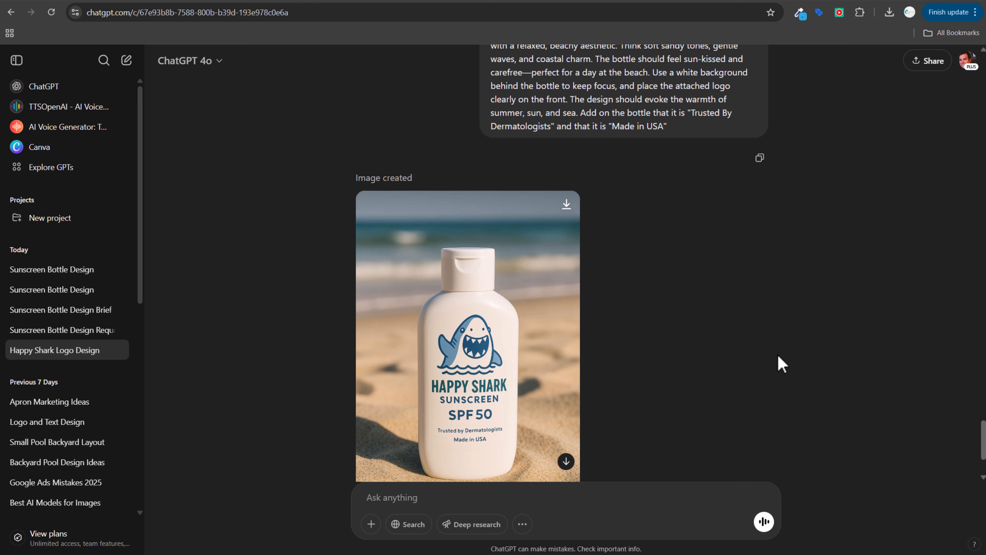
{"action": "scroll", "coordinate": [786, 242], "scroll_direction": "up", "scroll_amount": 2}
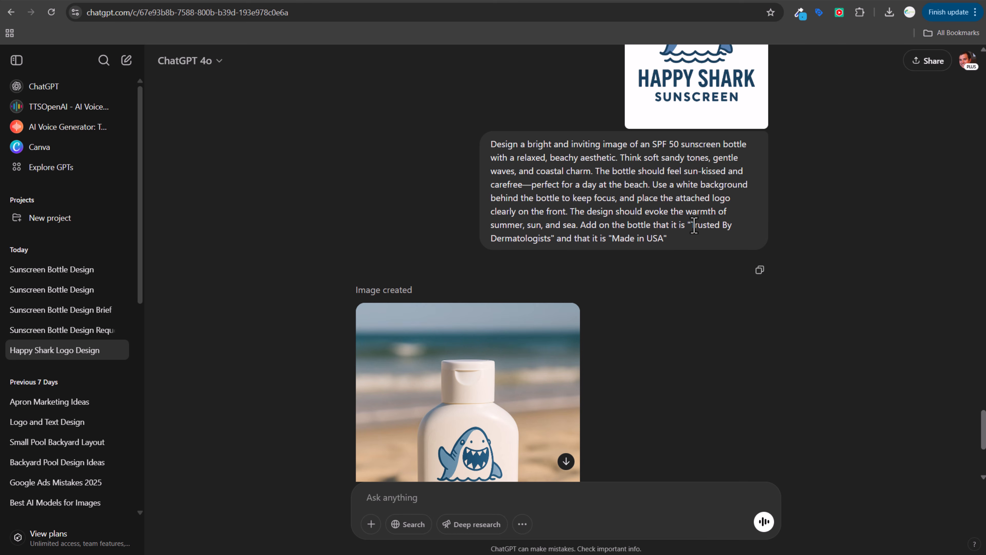
{"action": "left_click_drag", "start_coordinate": [694, 225], "coordinate": [708, 226]}
{"action": "left_click", "coordinate": [722, 227]}
{"action": "scroll", "coordinate": [643, 330], "scroll_direction": "down", "scroll_amount": 5}
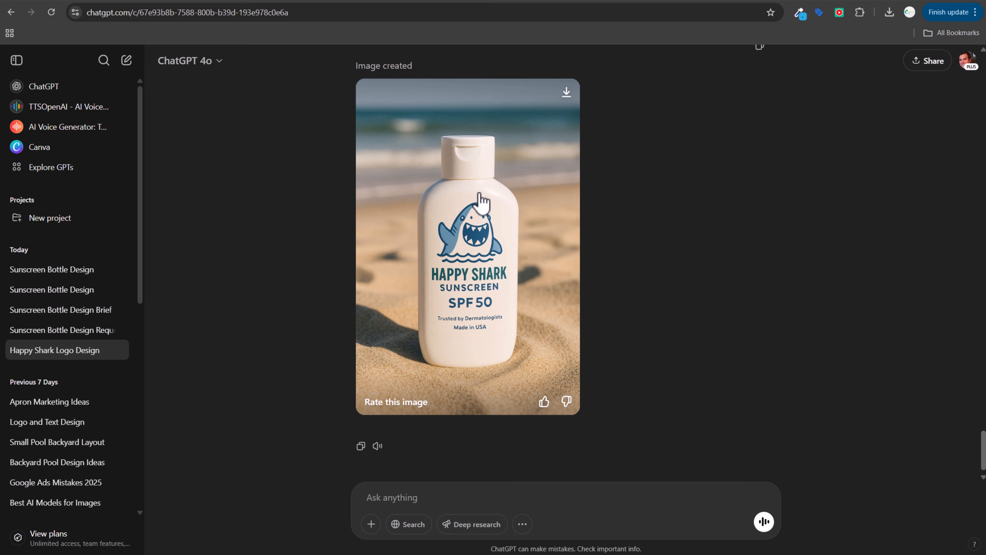
{"action": "scroll", "coordinate": [784, 177], "scroll_direction": "down", "scroll_amount": 1}
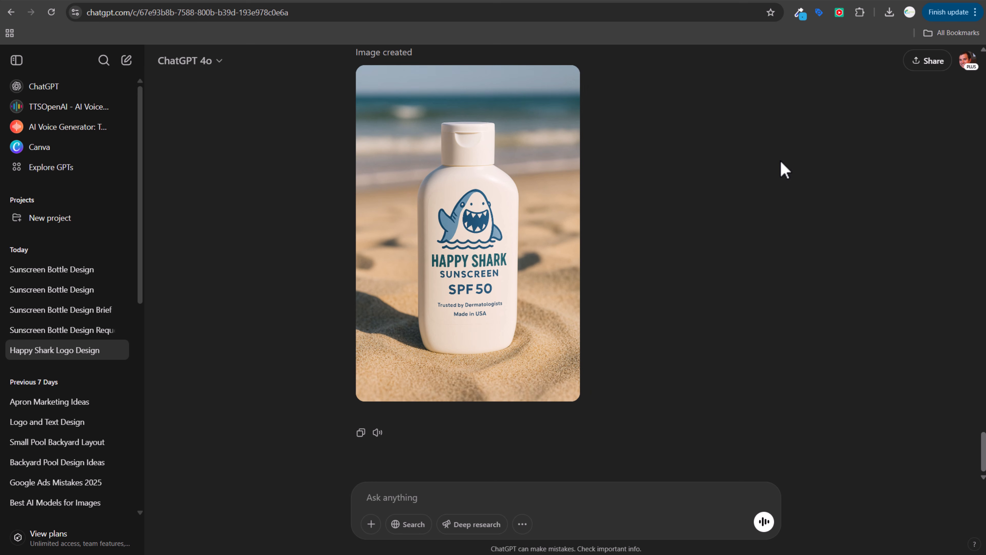
Step: Switch to the Sunscreen Bottle Design chat and review its opening Cape Cod-colors prompt with the pale green tube mockup
{"action": "left_click", "coordinate": [747, 1]}
{"action": "scroll", "coordinate": [781, 322], "scroll_direction": "up", "scroll_amount": 15}
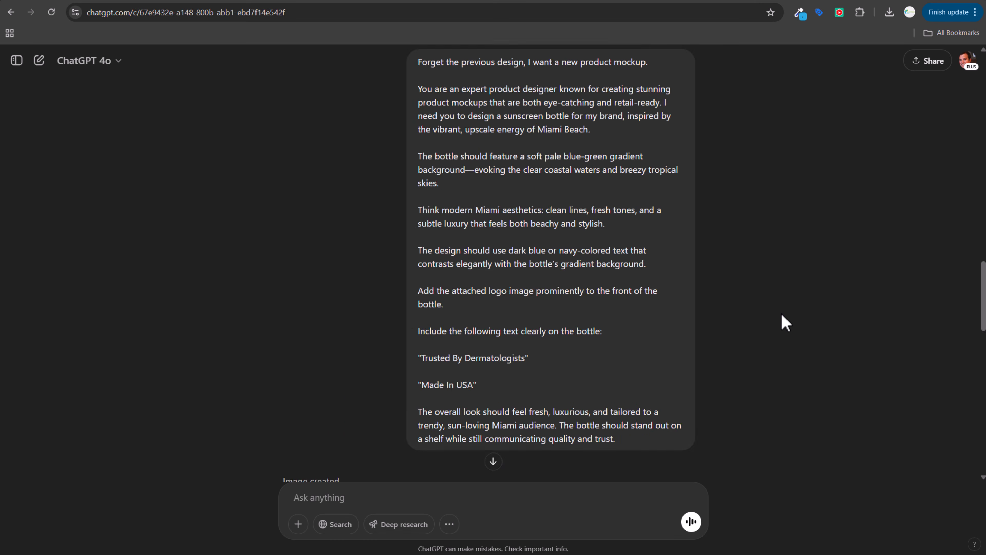
{"action": "scroll", "coordinate": [791, 311], "scroll_direction": "up", "scroll_amount": 4}
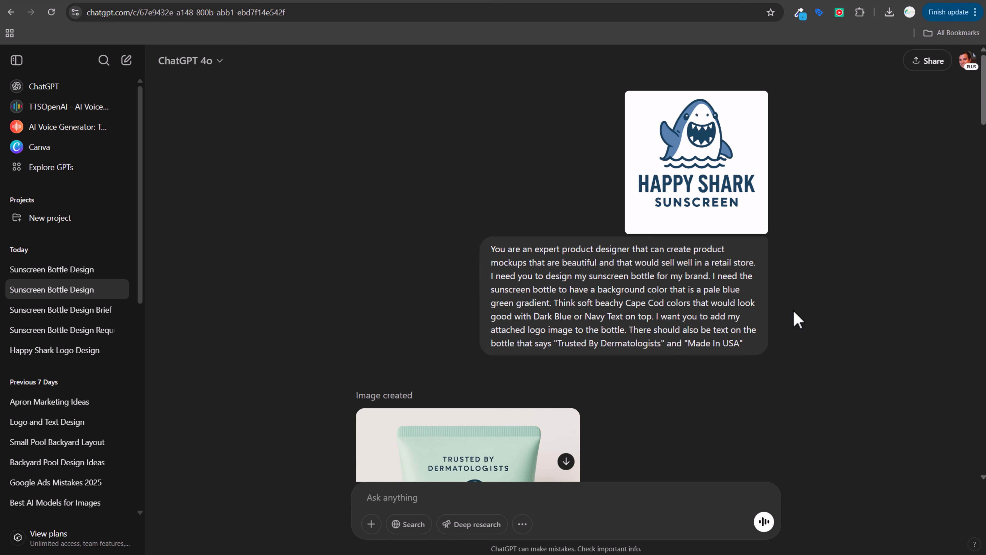
{"action": "scroll", "coordinate": [794, 312], "scroll_direction": "down", "scroll_amount": 6}
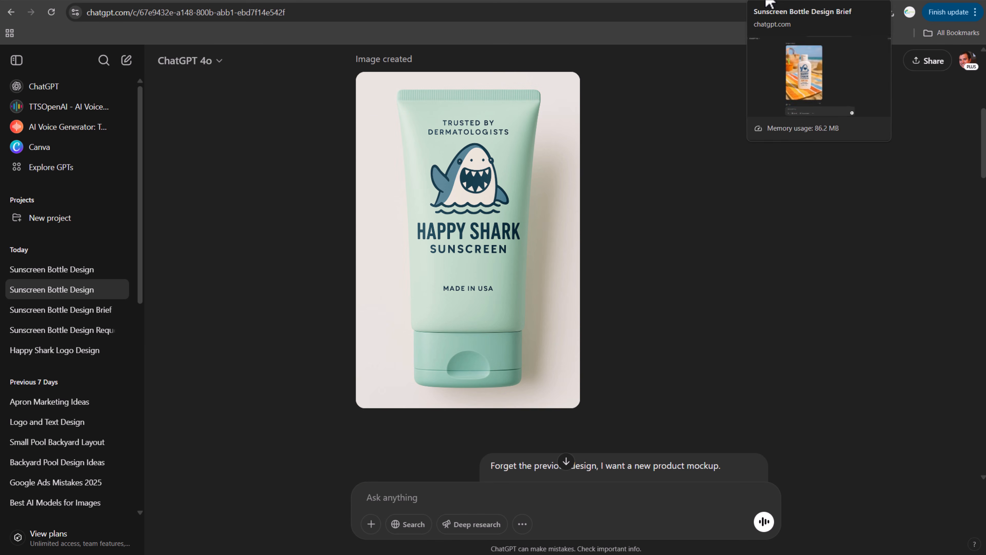
Step: Open the chat requesting a modern, elegant prompt variation, highlight that request, and read the rewritten prompt with the sidebar collapsed
{"action": "left_click", "coordinate": [781, 2]}
{"action": "left_click", "coordinate": [800, 3]}
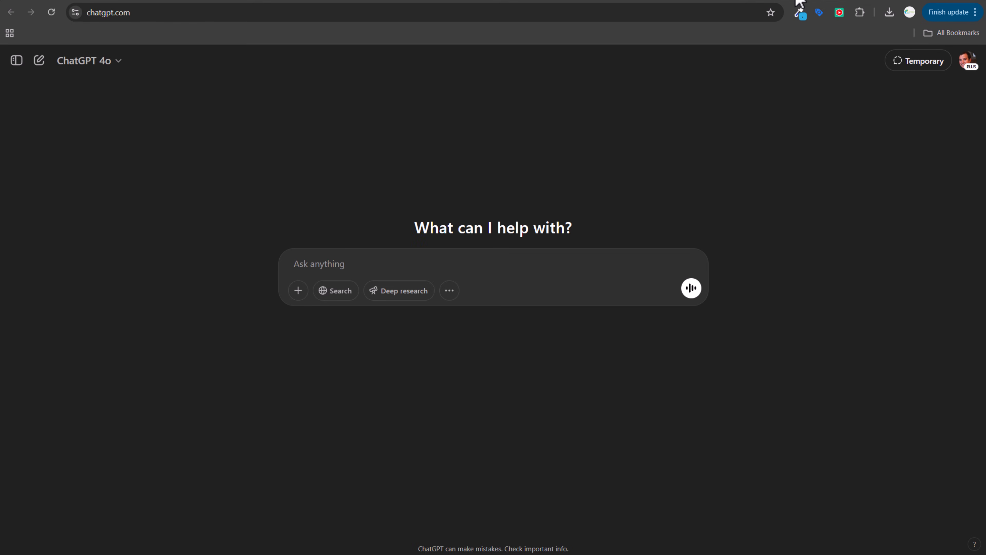
{"action": "left_click", "coordinate": [819, 3]}
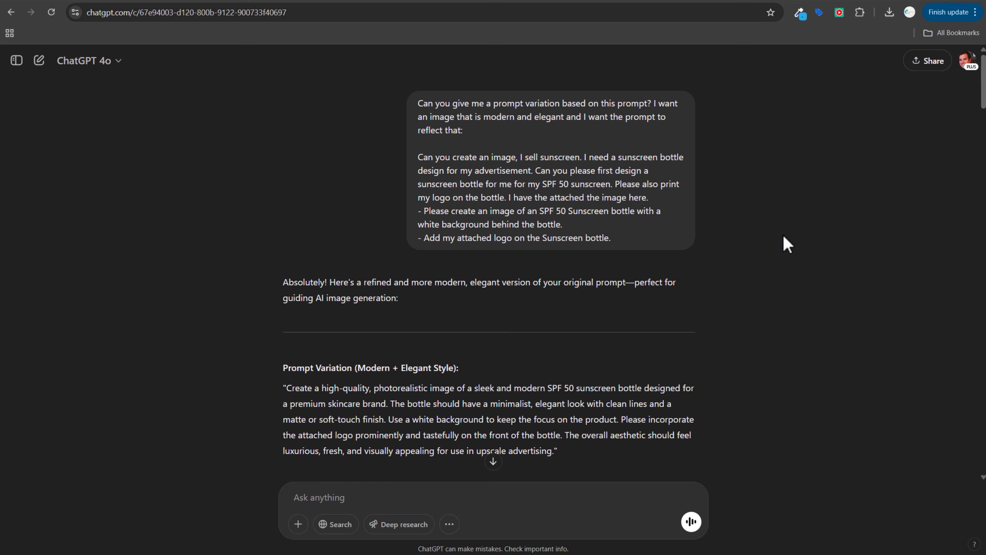
{"action": "left_click_drag", "start_coordinate": [422, 105], "coordinate": [472, 135]}
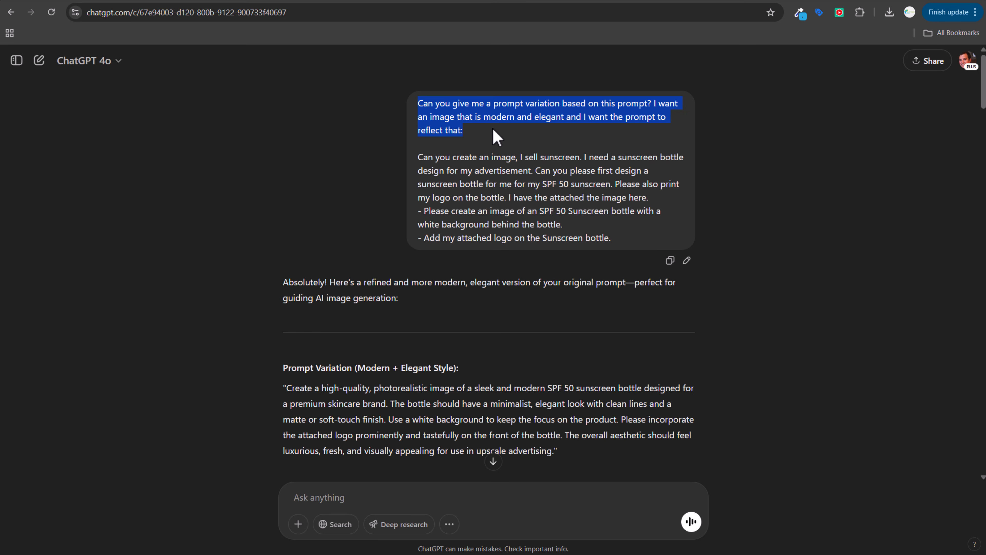
{"action": "scroll", "coordinate": [492, 131], "scroll_direction": "down", "scroll_amount": 3}
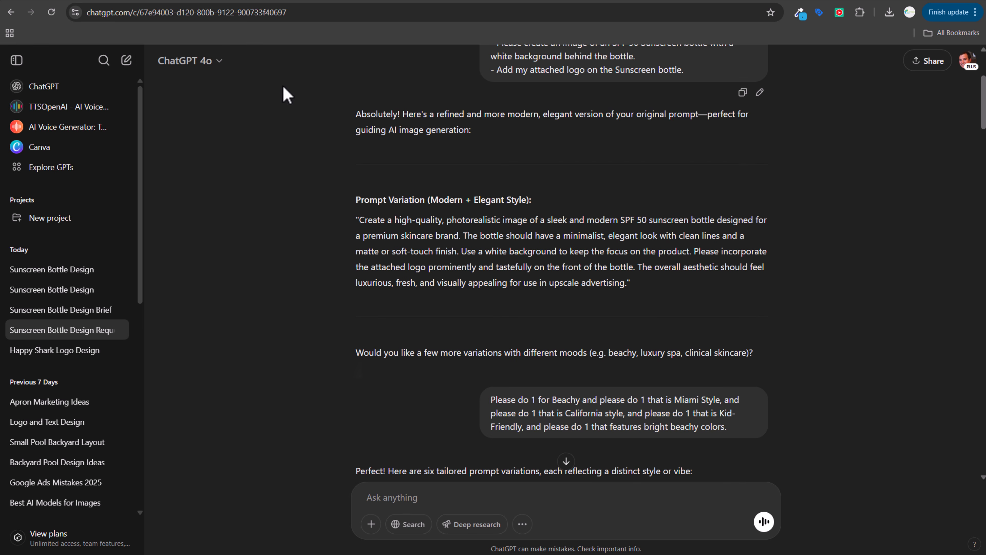
{"action": "left_click", "coordinate": [16, 60]}
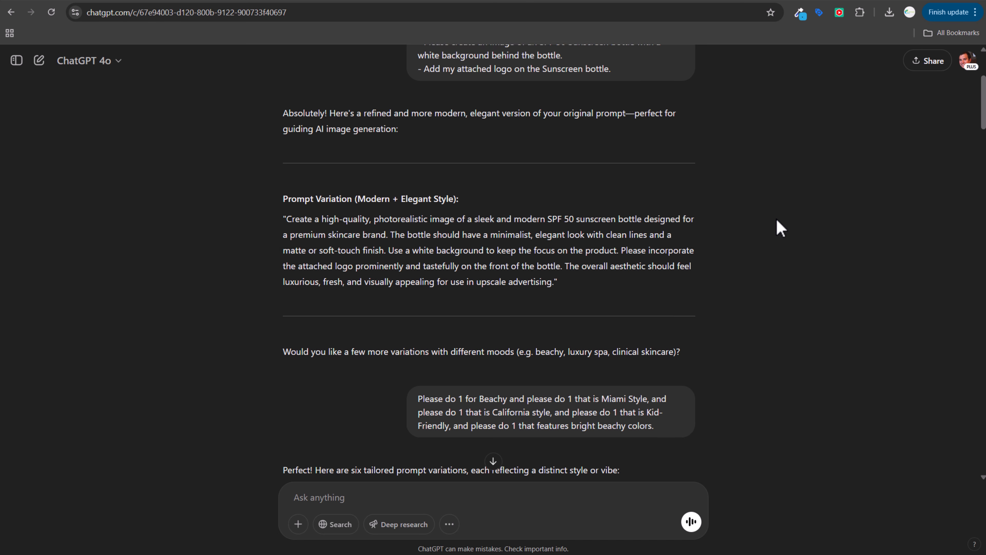
Step: Review the themed prompt variations, from the family beach lifestyle version to the Beachy, Miami, California and Kid-Friendly styles
{"action": "scroll", "coordinate": [777, 219], "scroll_direction": "down", "scroll_amount": 15}
{"action": "scroll", "coordinate": [776, 220], "scroll_direction": "down", "scroll_amount": 15}
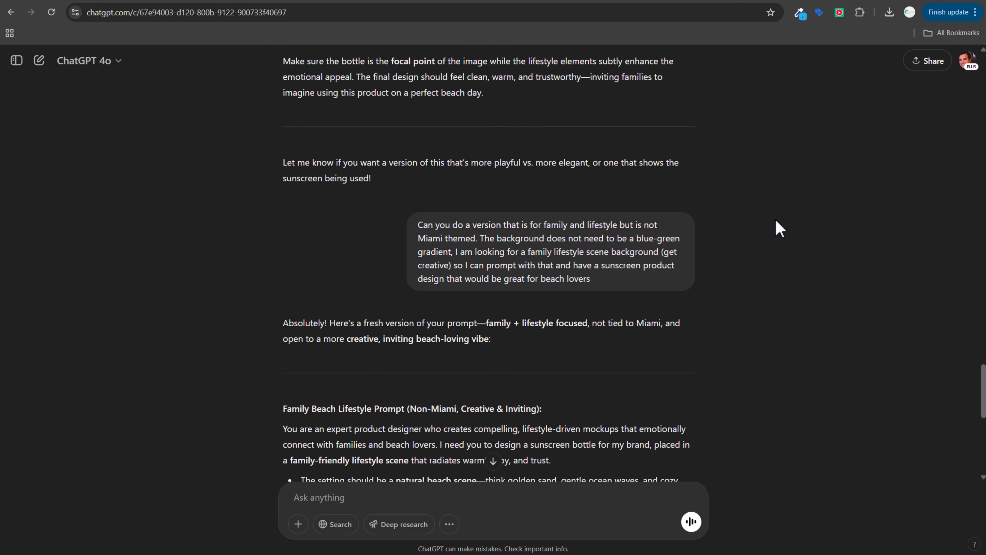
{"action": "scroll", "coordinate": [667, 272], "scroll_direction": "up", "scroll_amount": 15}
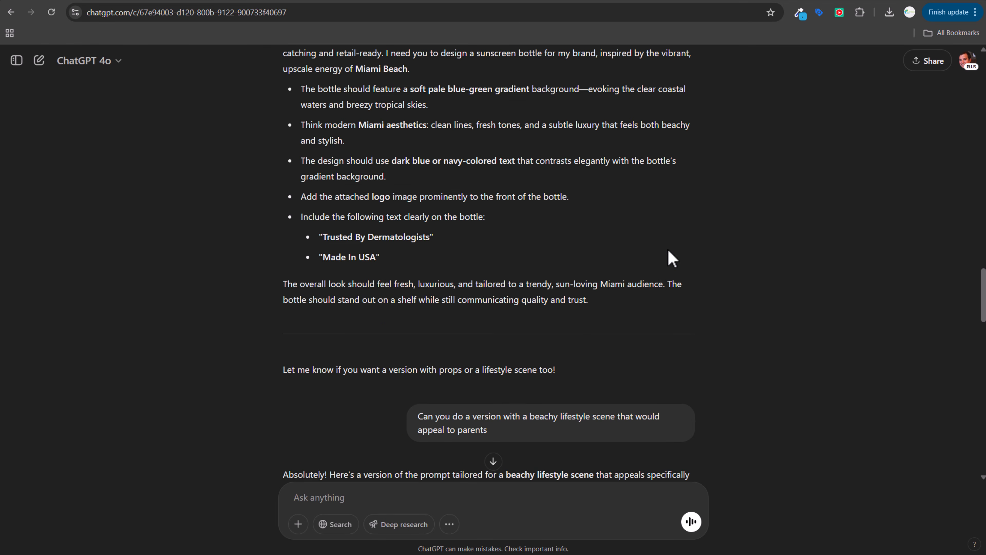
{"action": "scroll", "coordinate": [622, 252], "scroll_direction": "up", "scroll_amount": 8}
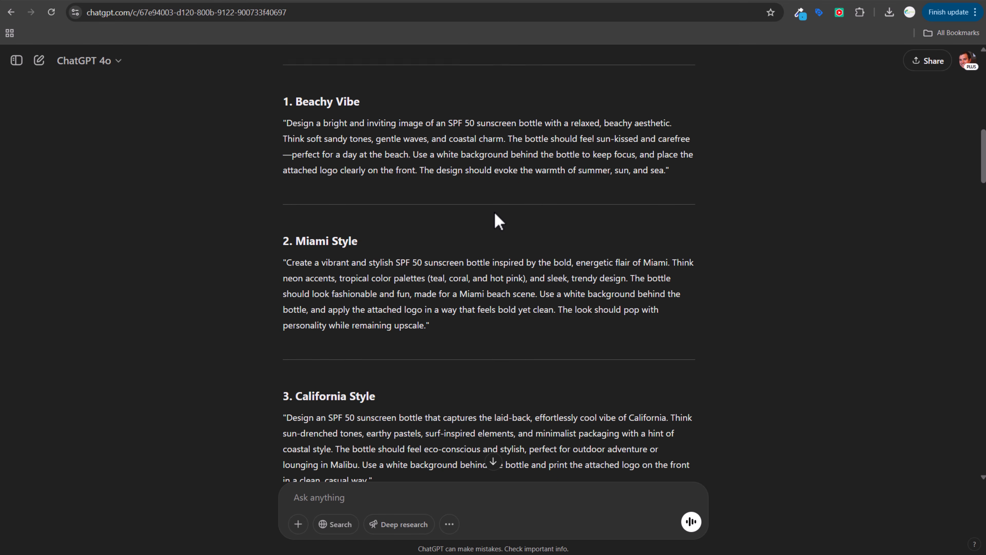
{"action": "scroll", "coordinate": [307, 290], "scroll_direction": "down", "scroll_amount": 5}
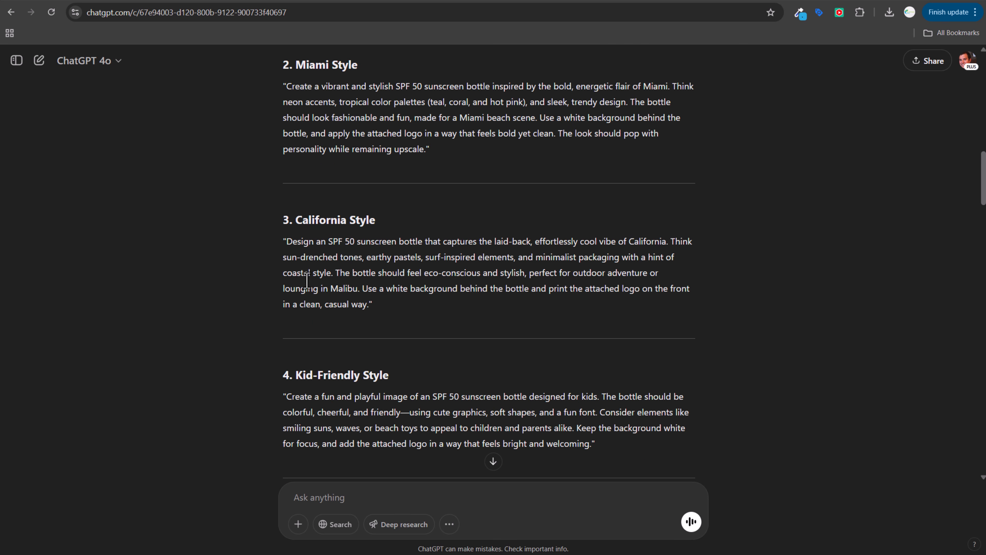
{"action": "scroll", "coordinate": [286, 181], "scroll_direction": "down", "scroll_amount": 4}
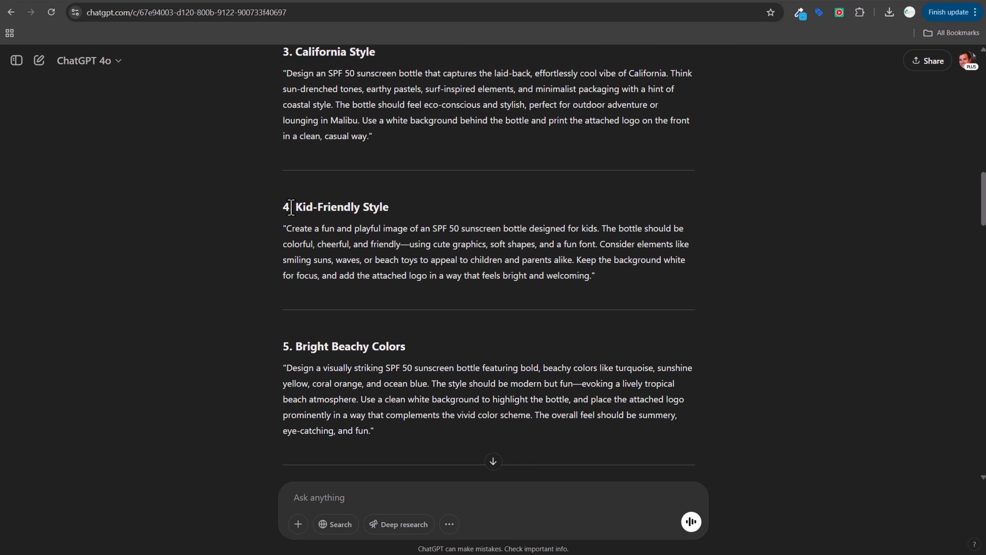
Step: Read the Bright Beachy Colors prompt variation and highlight part of its text
{"action": "scroll", "coordinate": [291, 206], "scroll_direction": "down", "scroll_amount": 4}
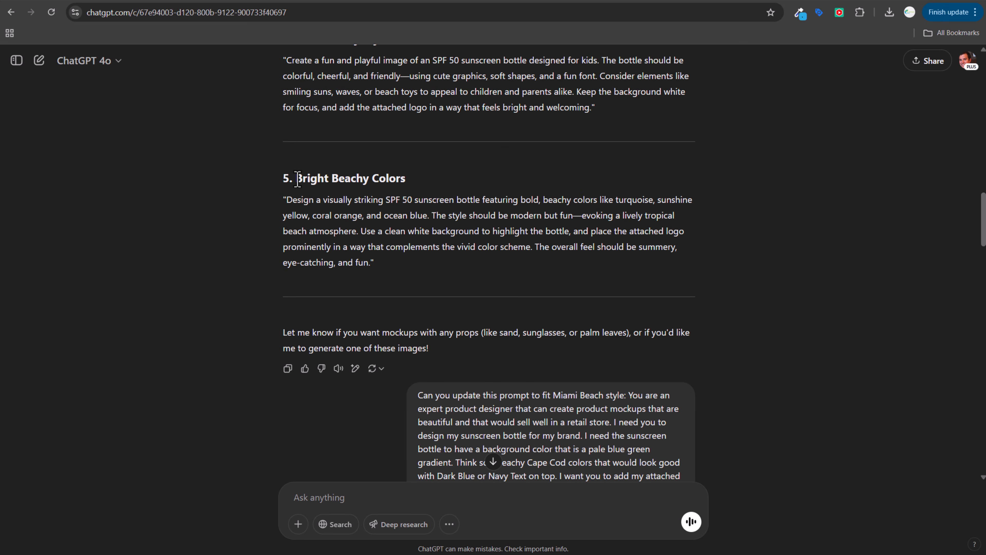
{"action": "left_click_drag", "start_coordinate": [289, 200], "coordinate": [391, 247]}
{"action": "left_click", "coordinate": [449, 252]}
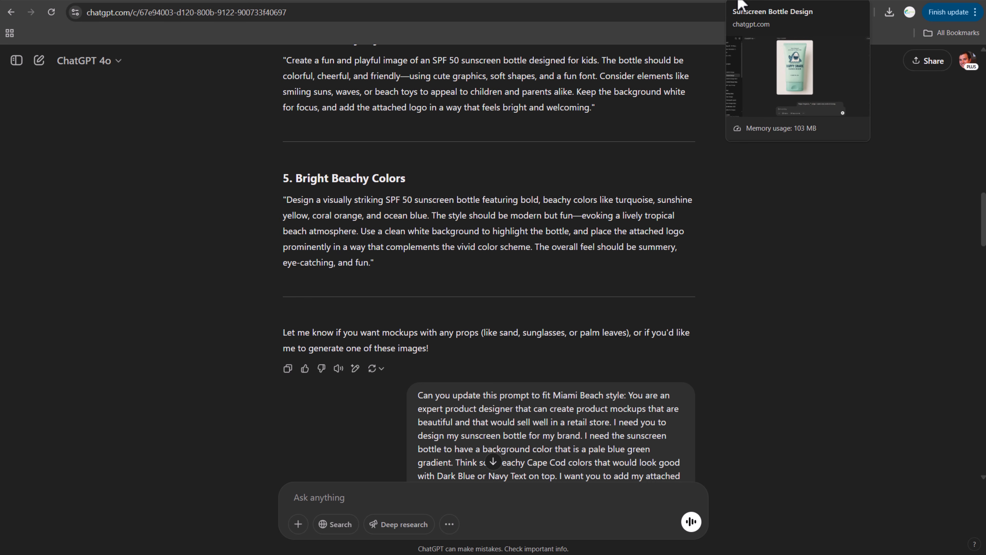
Step: Return to the Sunscreen Bottle Design chat, highlight the background-color request in its opening prompt, and compare it with the tube mockup
{"action": "left_click", "coordinate": [739, 5]}
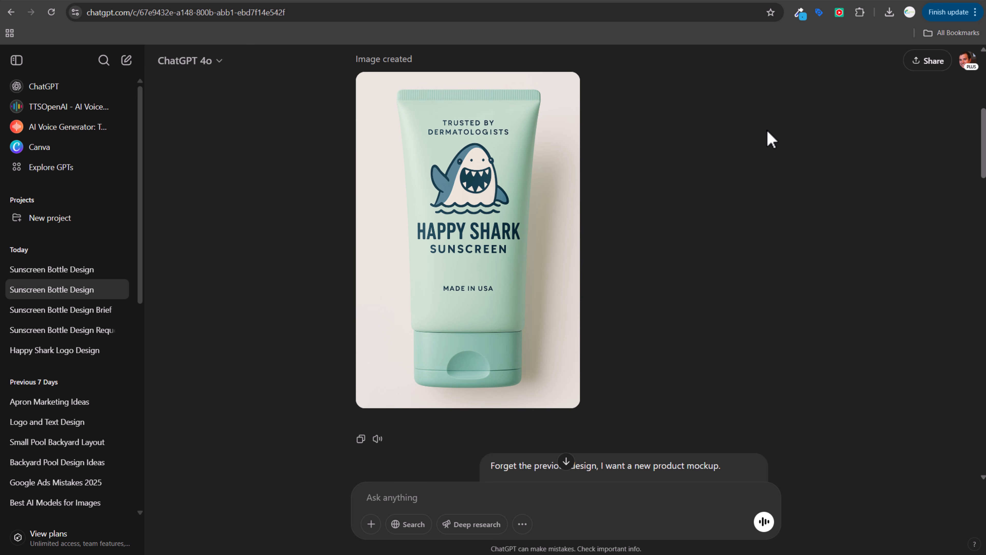
{"action": "scroll", "coordinate": [769, 156], "scroll_direction": "up", "scroll_amount": 5}
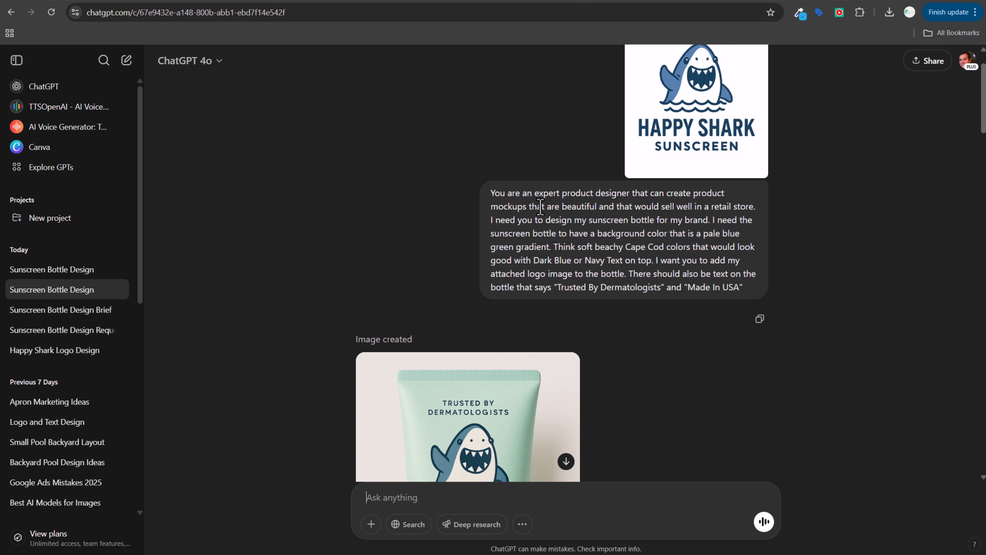
{"action": "left_click_drag", "start_coordinate": [537, 208], "coordinate": [613, 208]}
{"action": "left_click", "coordinate": [643, 236]}
{"action": "left_click_drag", "start_coordinate": [525, 233], "coordinate": [660, 234]}
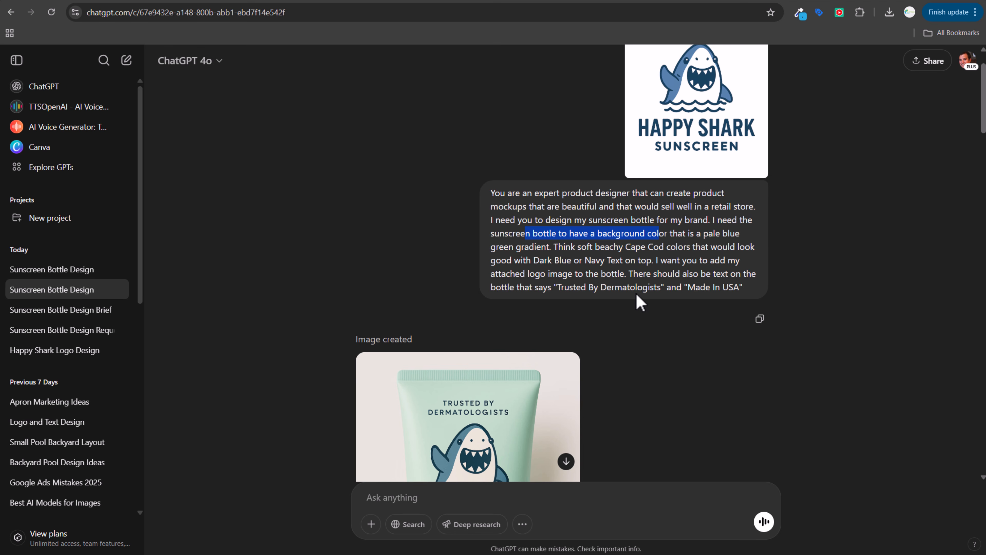
{"action": "scroll", "coordinate": [752, 318], "scroll_direction": "down", "scroll_amount": 5}
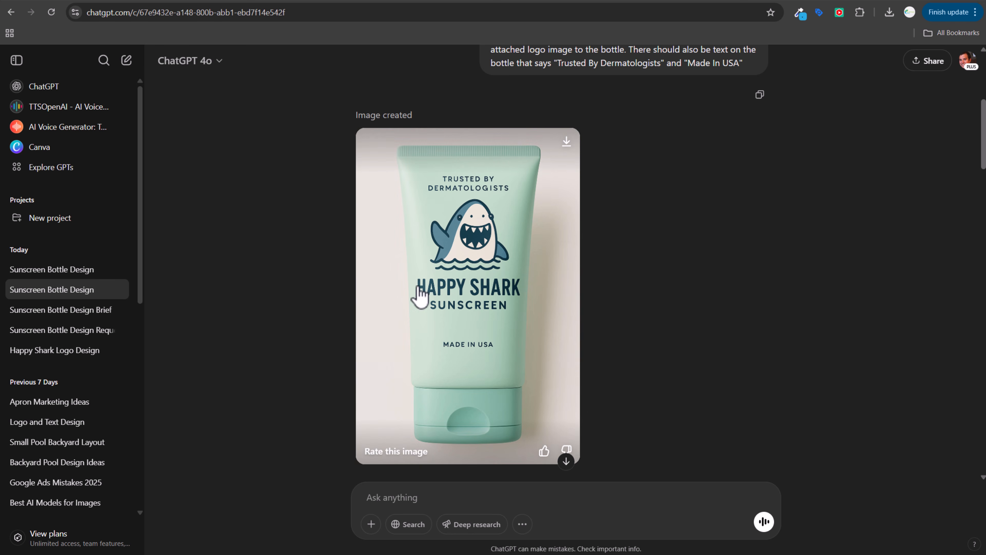
Step: Read the "Forget the previous design" Miami Beach prompt, highlighting its opening paragraph and the soft pale blue-green gradient request
{"action": "scroll", "coordinate": [654, 290], "scroll_direction": "down", "scroll_amount": 10}
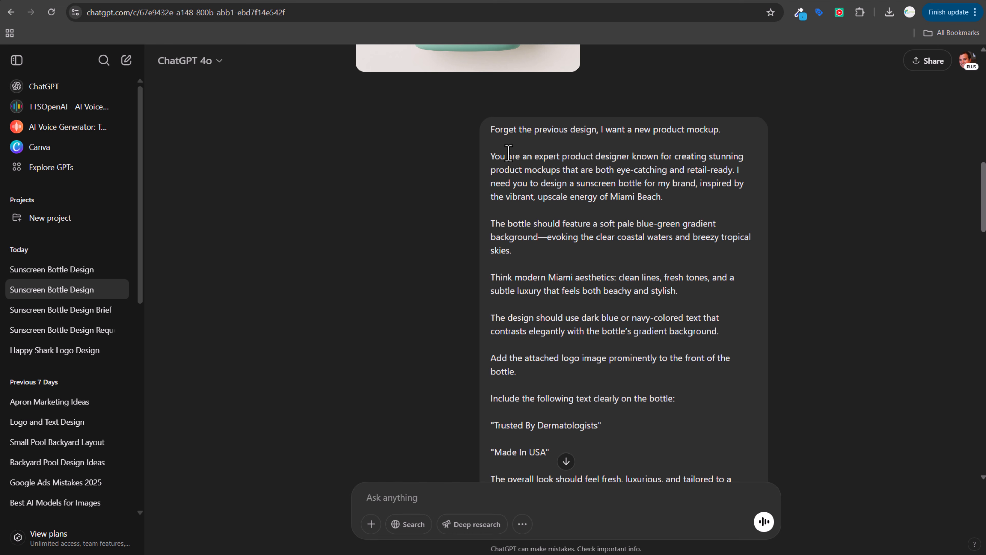
{"action": "left_click_drag", "start_coordinate": [509, 153], "coordinate": [608, 198]}
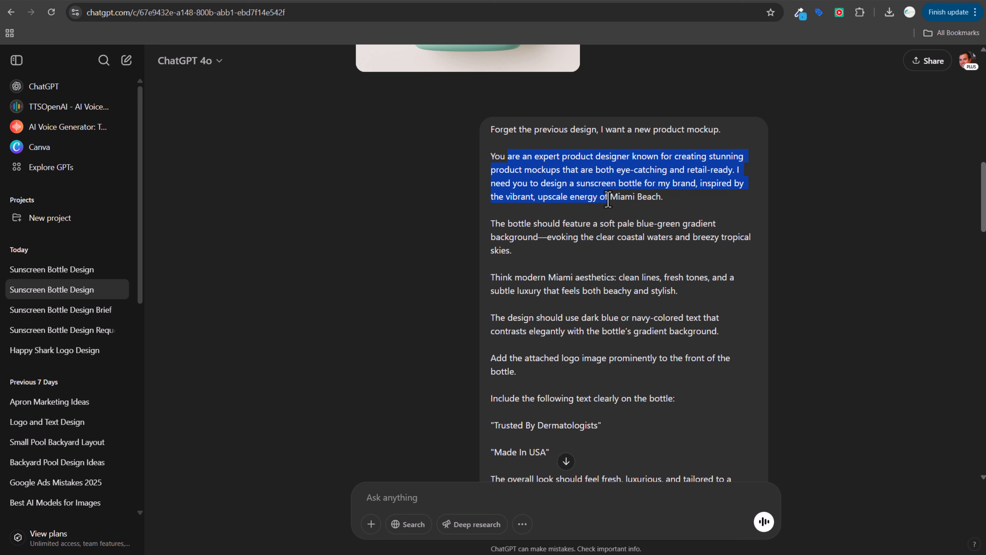
{"action": "left_click_drag", "start_coordinate": [547, 224], "coordinate": [658, 243]}
{"action": "left_click", "coordinate": [658, 243]}
{"action": "left_click_drag", "start_coordinate": [544, 228], "coordinate": [608, 232]}
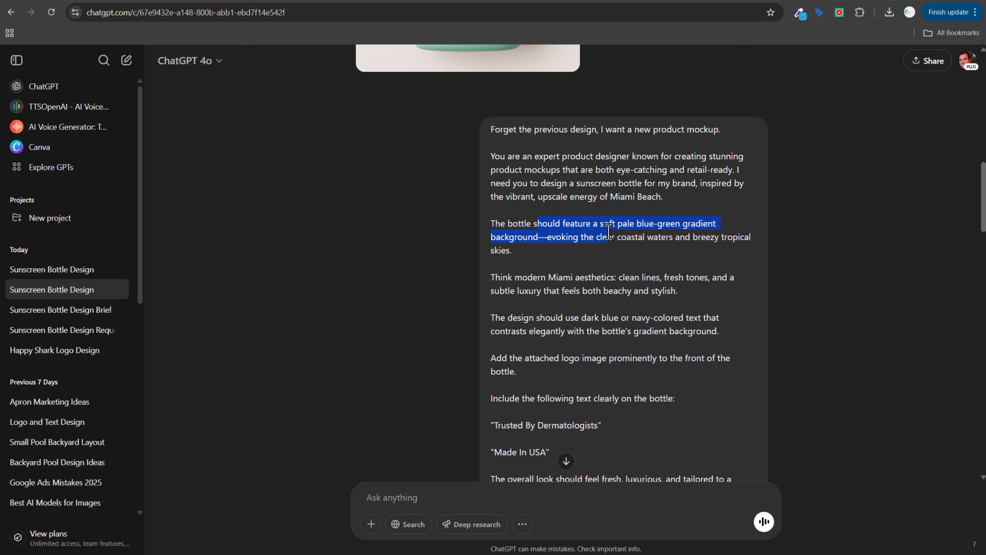
{"action": "left_click", "coordinate": [707, 254]}
{"action": "scroll", "coordinate": [693, 254], "scroll_direction": "down", "scroll_amount": 7}
{"action": "scroll", "coordinate": [687, 253], "scroll_direction": "up", "scroll_amount": 1}
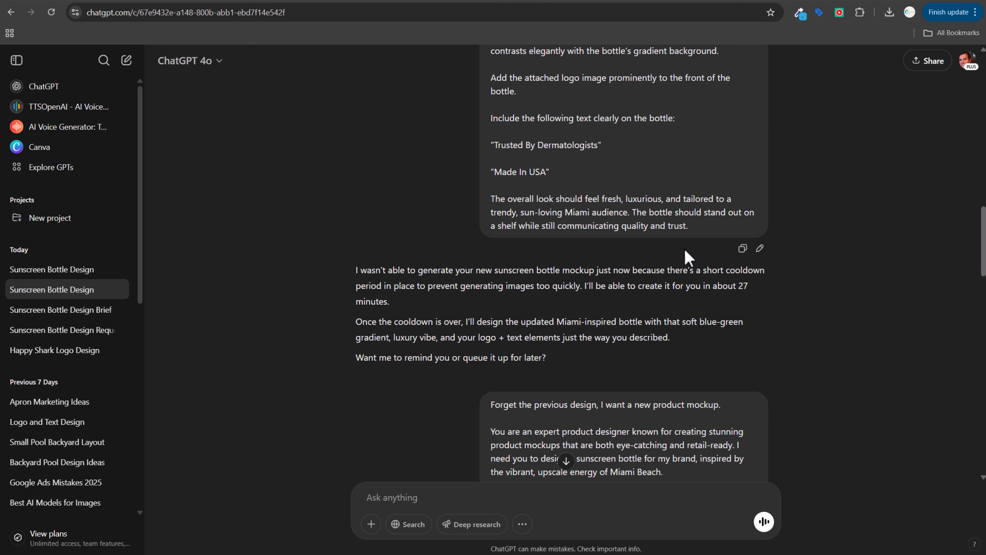
Step: Check the reply about the image-generation cooldown, then examine the Miami-style bottle mockup generated from the repeated prompt
{"action": "scroll", "coordinate": [544, 277], "scroll_direction": "down", "scroll_amount": 4}
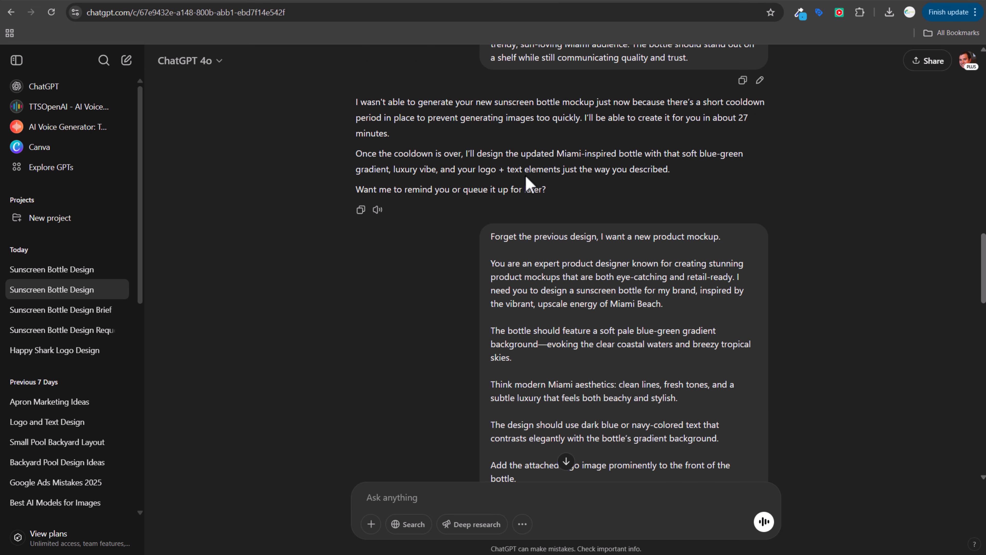
{"action": "left_click_drag", "start_coordinate": [633, 115], "coordinate": [708, 116]}
{"action": "left_click", "coordinate": [717, 115]}
{"action": "scroll", "coordinate": [711, 221], "scroll_direction": "down", "scroll_amount": 7}
{"action": "scroll", "coordinate": [696, 255], "scroll_direction": "down", "scroll_amount": 7}
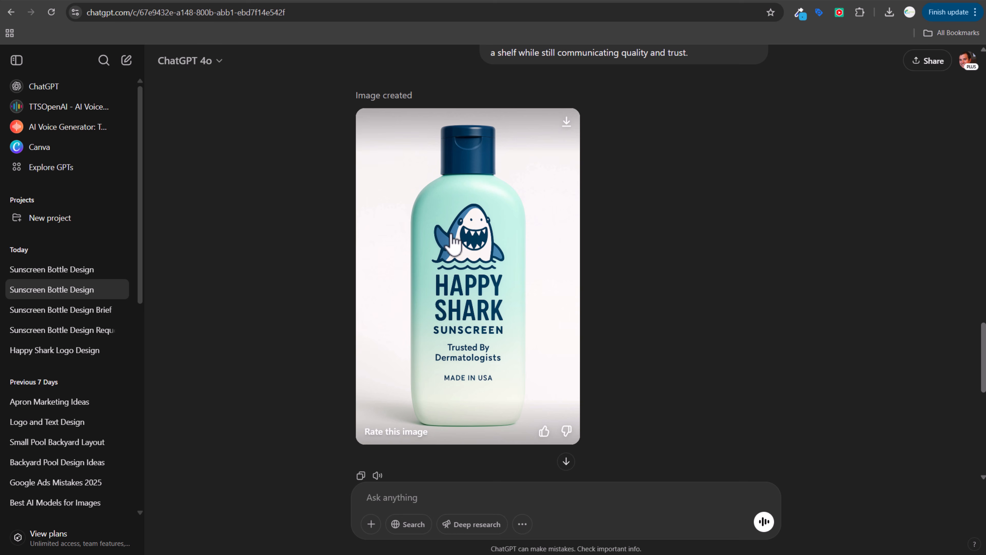
Step: Switch to the family-friendly beach lifestyle chat and compare its prompt with the generated bottle-on-towel image
{"action": "left_click", "coordinate": [764, 2]}
{"action": "scroll", "coordinate": [717, 271], "scroll_direction": "up", "scroll_amount": 10}
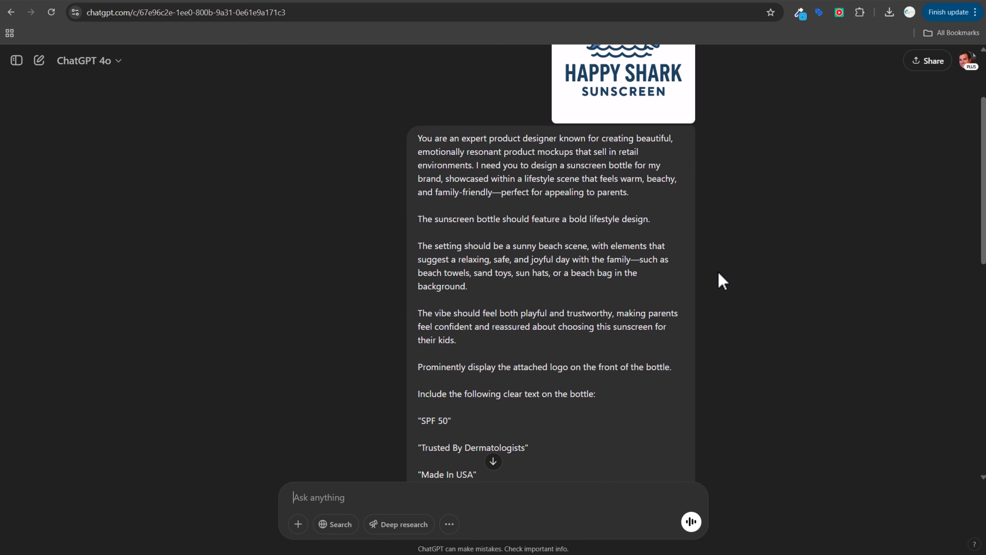
{"action": "scroll", "coordinate": [725, 278], "scroll_direction": "down", "scroll_amount": 5}
{"action": "scroll", "coordinate": [725, 279], "scroll_direction": "up", "scroll_amount": 5}
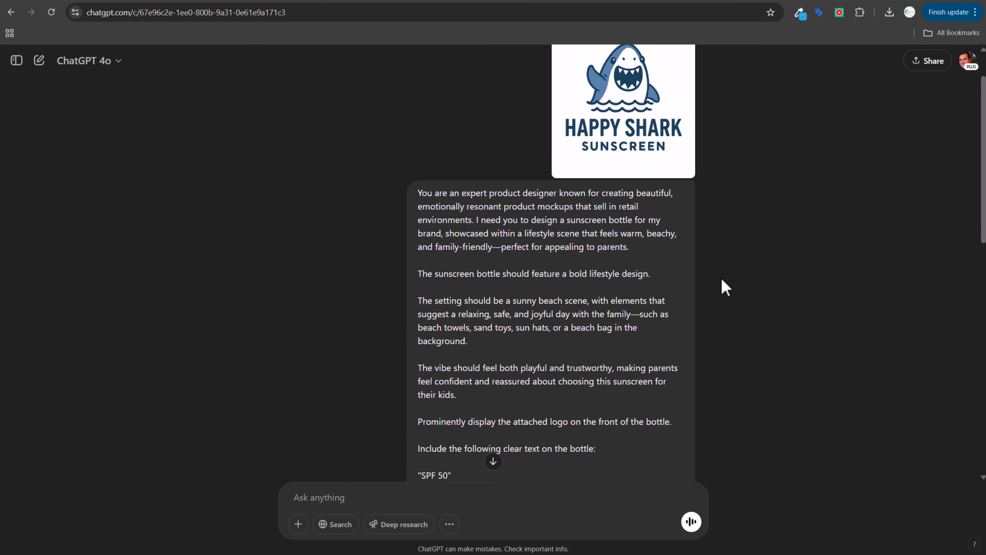
{"action": "scroll", "coordinate": [722, 279], "scroll_direction": "down", "scroll_amount": 13}
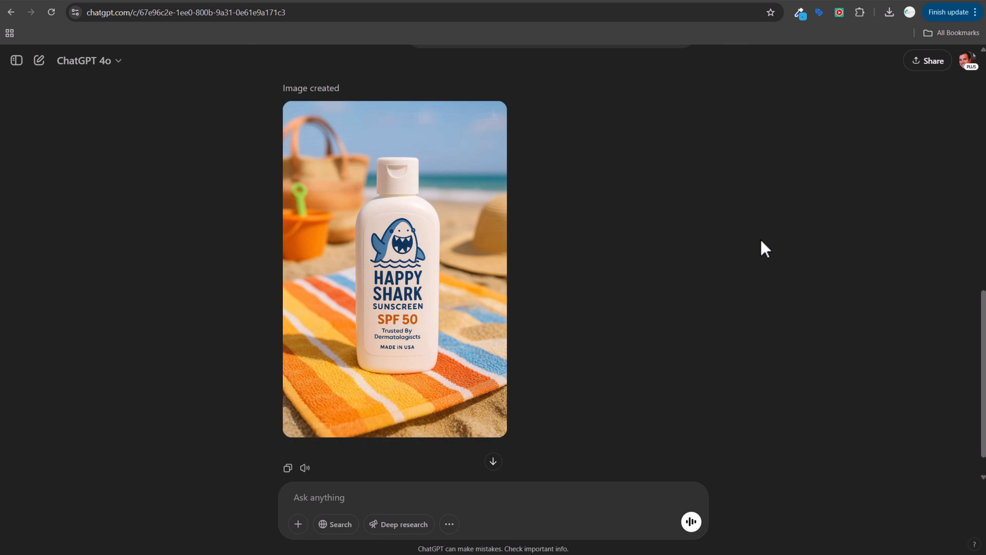
{"action": "scroll", "coordinate": [763, 249], "scroll_direction": "up", "scroll_amount": 8}
{"action": "scroll", "coordinate": [764, 249], "scroll_direction": "up", "scroll_amount": 6}
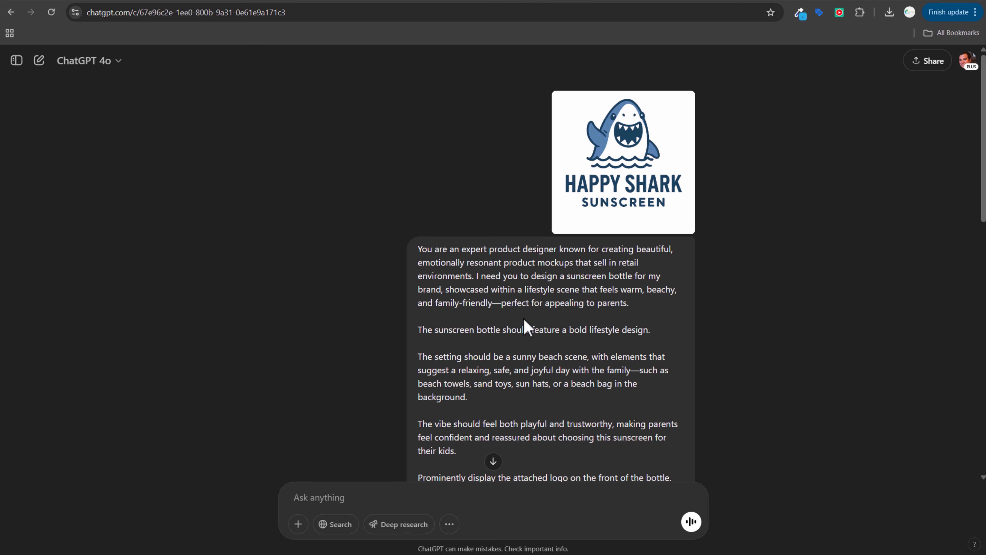
{"action": "scroll", "coordinate": [524, 310], "scroll_direction": "down", "scroll_amount": 5}
{"action": "scroll", "coordinate": [523, 310], "scroll_direction": "down", "scroll_amount": 11}
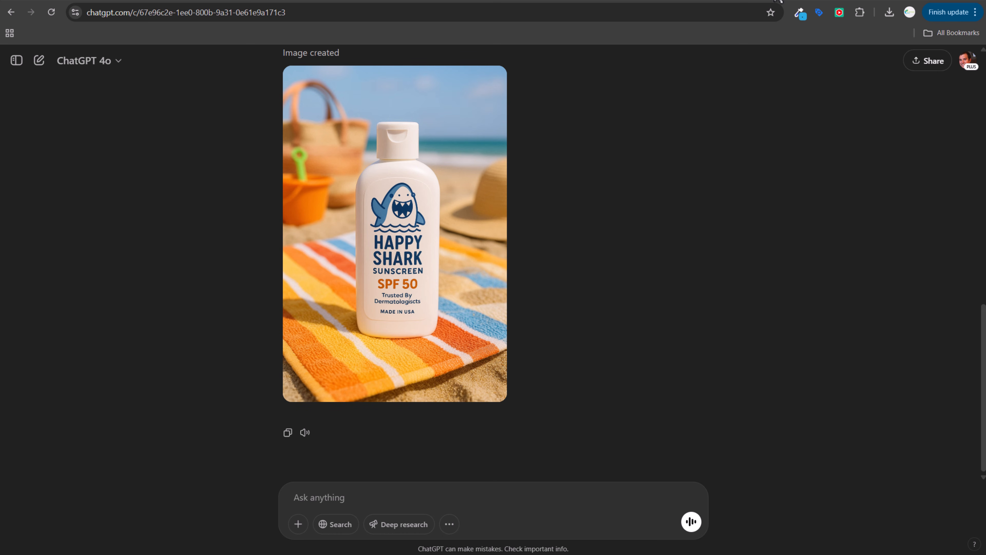
Step: Open the chat using the Sun Bum bottle and water droplet references, highlight its prompt, and examine the blue bottle mockup
{"action": "left_click", "coordinate": [779, 2]}
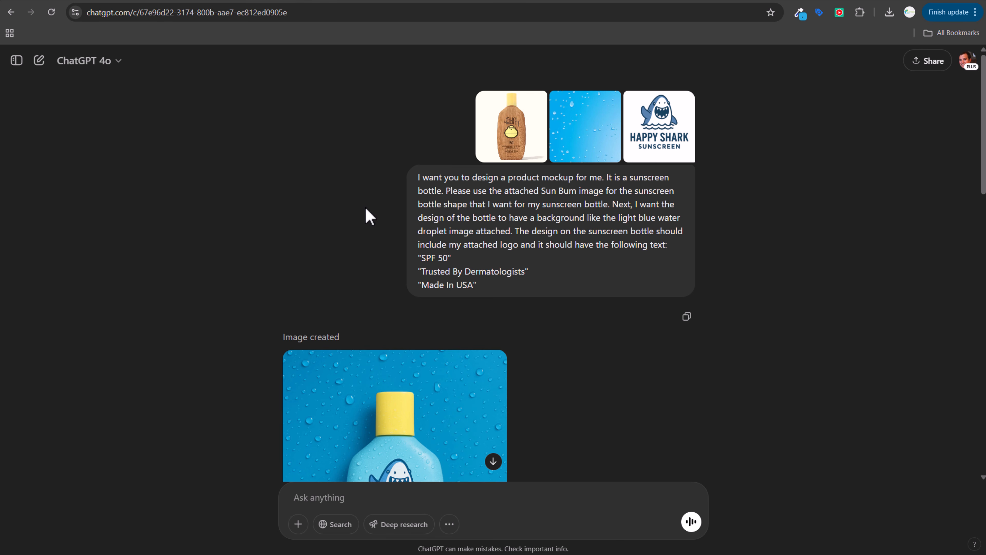
{"action": "left_click_drag", "start_coordinate": [420, 178], "coordinate": [506, 215]}
{"action": "left_click", "coordinate": [553, 219]}
{"action": "scroll", "coordinate": [872, 335], "scroll_direction": "down", "scroll_amount": 5}
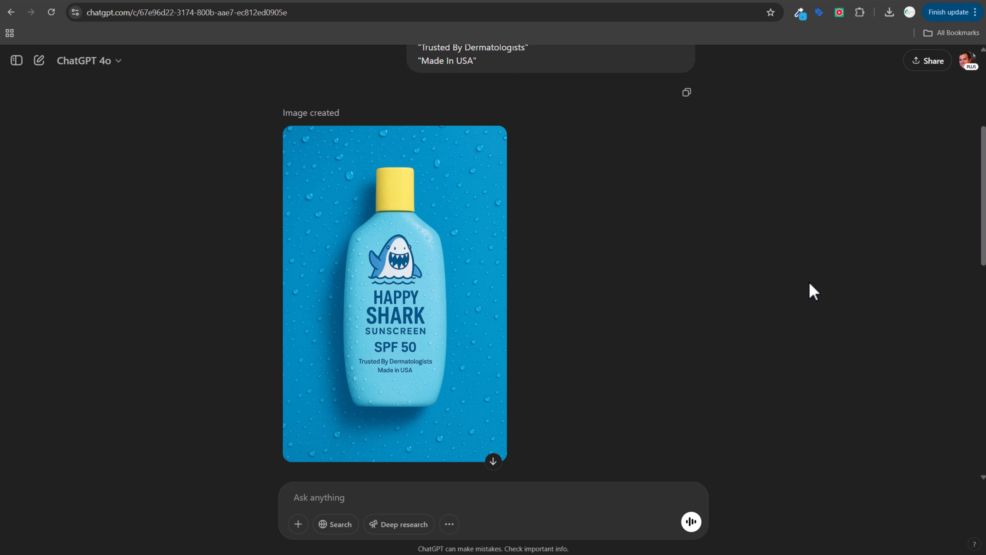
{"action": "scroll", "coordinate": [813, 292], "scroll_direction": "down", "scroll_amount": 1}
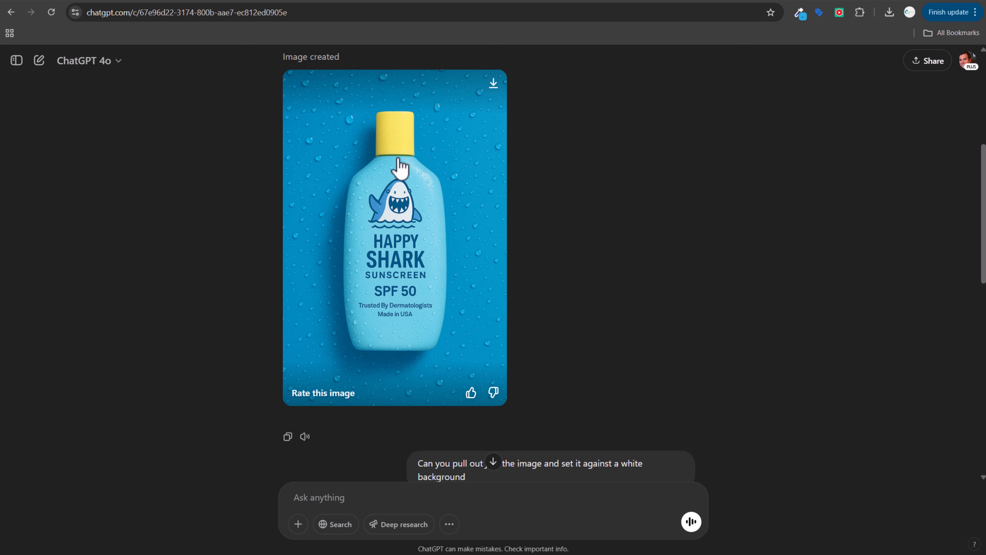
Step: Highlight the follow-up request for a white background and examine the resulting bottle image, including its label text
{"action": "scroll", "coordinate": [685, 241], "scroll_direction": "down", "scroll_amount": 4}
{"action": "left_click_drag", "start_coordinate": [468, 295], "coordinate": [573, 296]}
{"action": "left_click", "coordinate": [574, 296]}
{"action": "scroll", "coordinate": [781, 272], "scroll_direction": "down", "scroll_amount": 10}
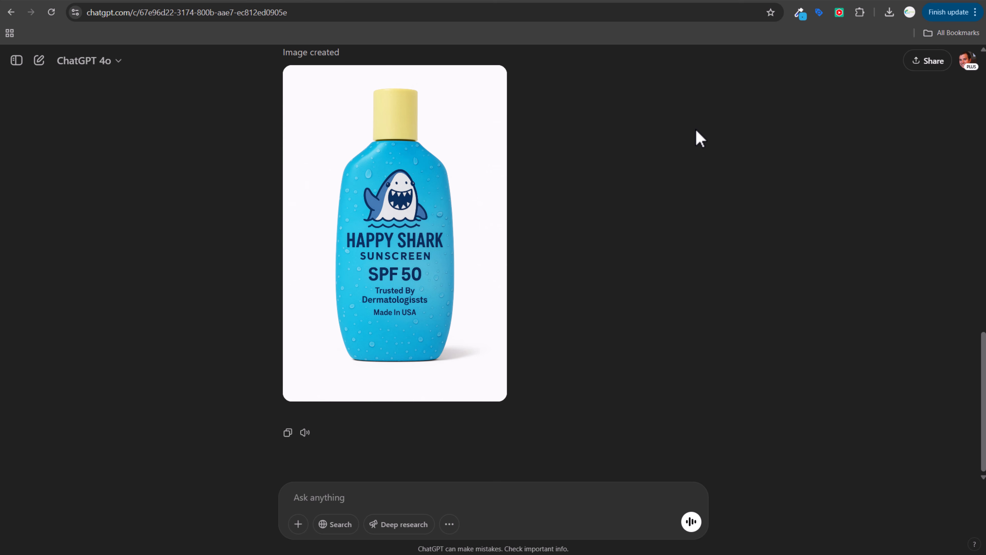
{"action": "mouse_move", "coordinate": [356, 227]}
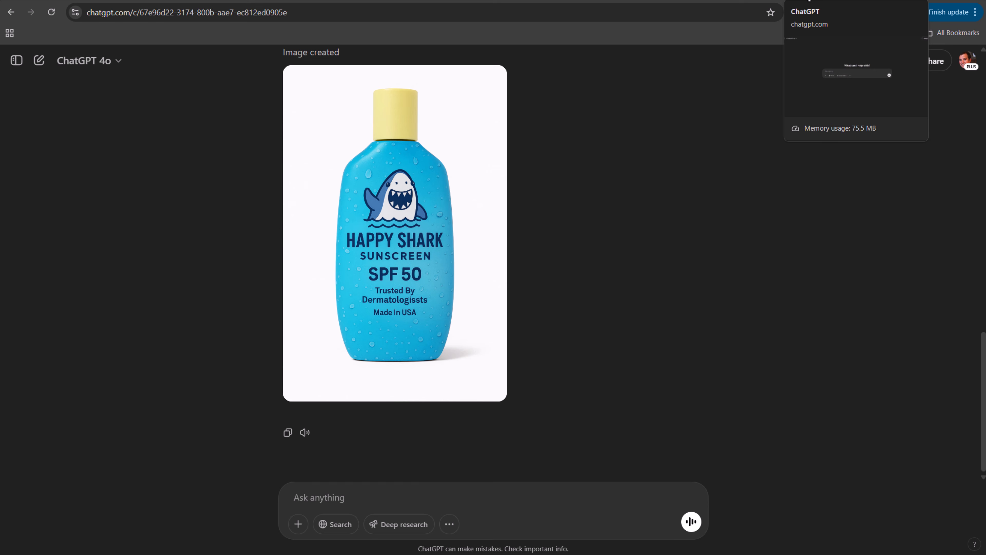
Step: Start a new ChatGPT 4o chat and attach the Happy Shark Sunscreen logo image
{"action": "left_click", "coordinate": [803, 1]}
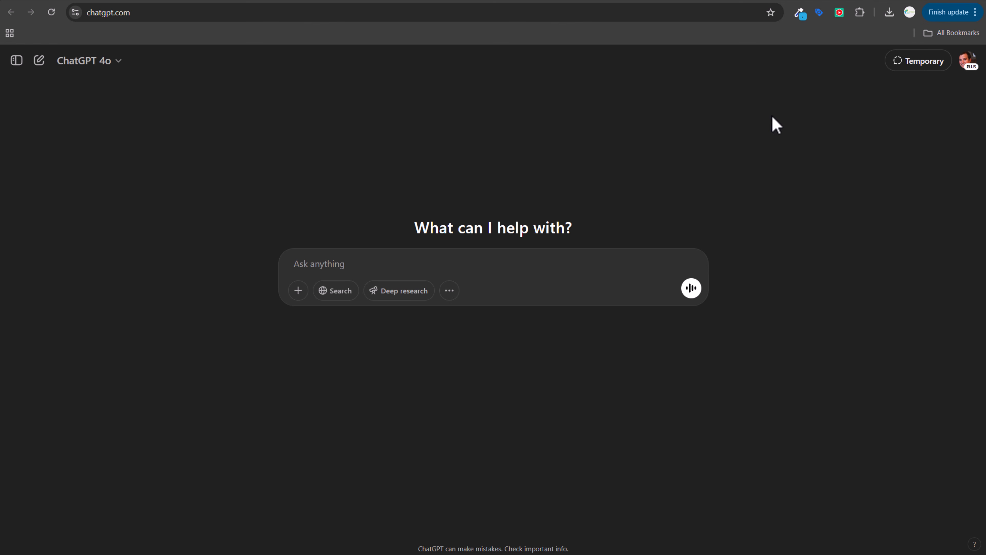
{"action": "left_click", "coordinate": [52, 12]}
{"action": "left_click", "coordinate": [48, 58]}
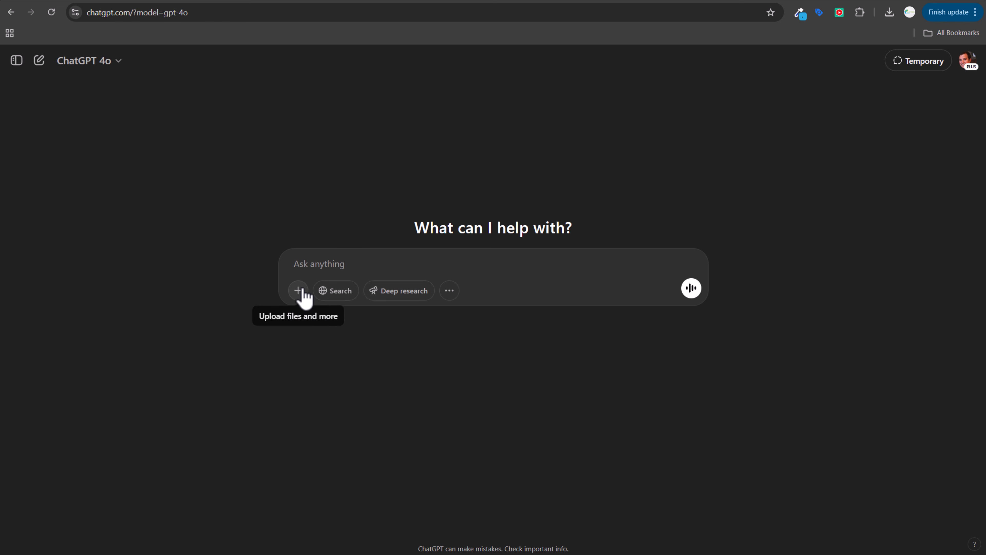
{"action": "key", "text": "ctrl+v"}
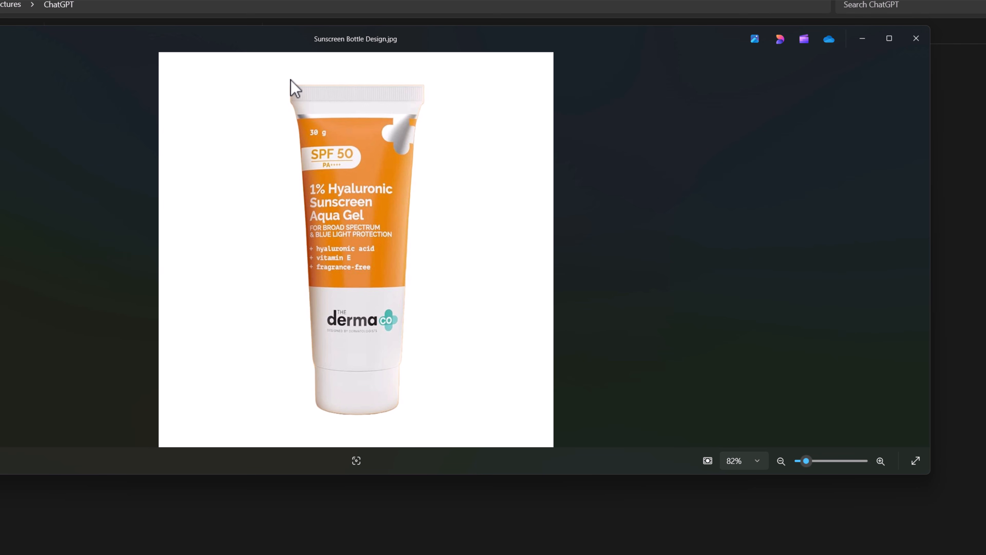
Step: Preview the yellow-blue gradient reference image, browse Google Images for sunscreen bottles and yellow gradient backgrounds, and return to the new ChatGPT chat
{"action": "key", "text": "Right"}
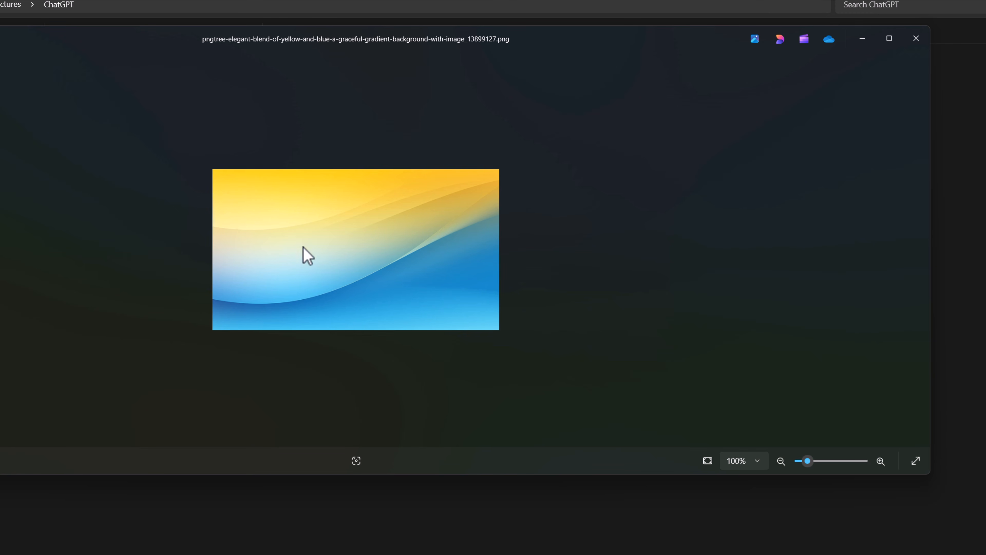
{"action": "left_click", "coordinate": [517, 553]}
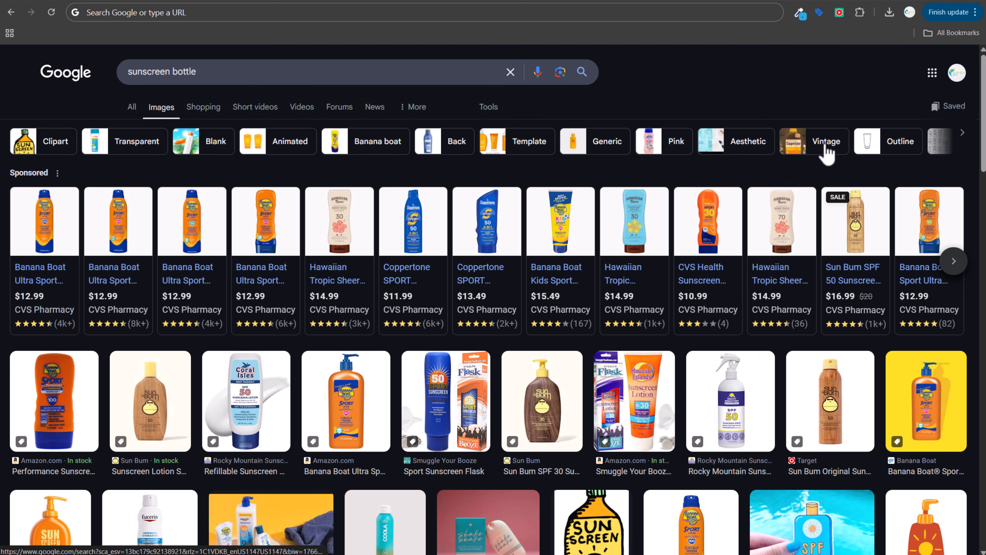
{"action": "scroll", "coordinate": [806, 307], "scroll_direction": "down", "scroll_amount": 6}
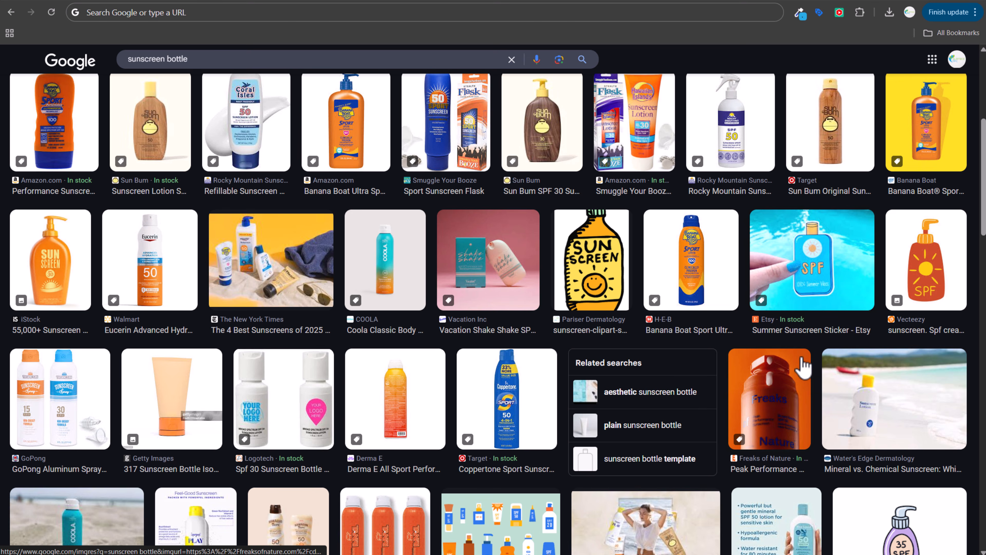
{"action": "scroll", "coordinate": [826, 374], "scroll_direction": "up", "scroll_amount": 6}
{"action": "scroll", "coordinate": [835, 335], "scroll_direction": "down", "scroll_amount": 4}
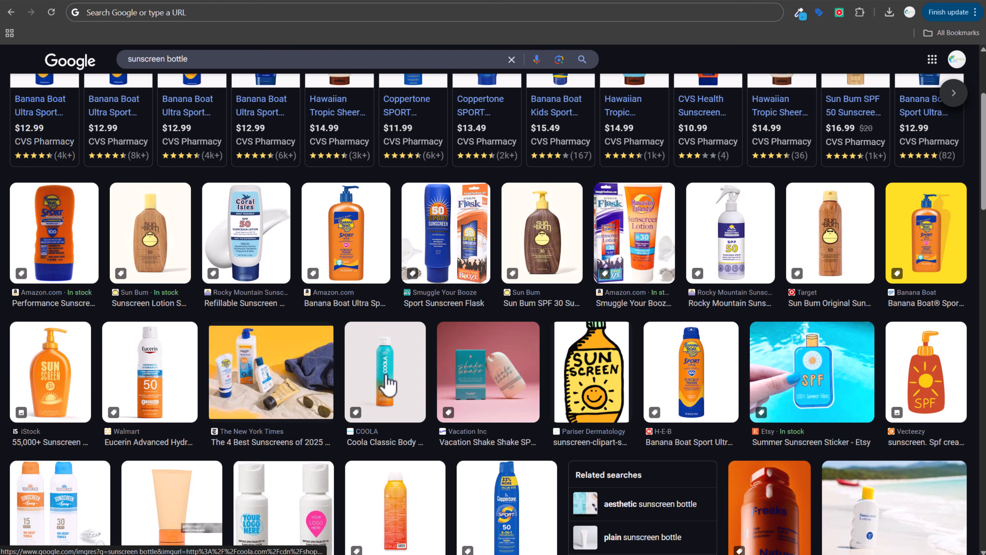
{"action": "left_click", "coordinate": [388, 385]}
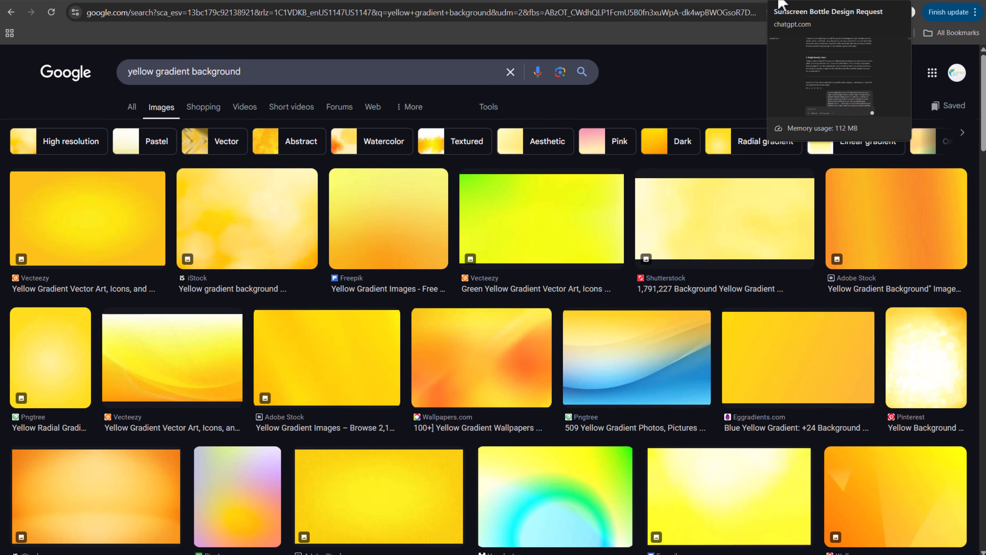
{"action": "left_click", "coordinate": [755, 4]}
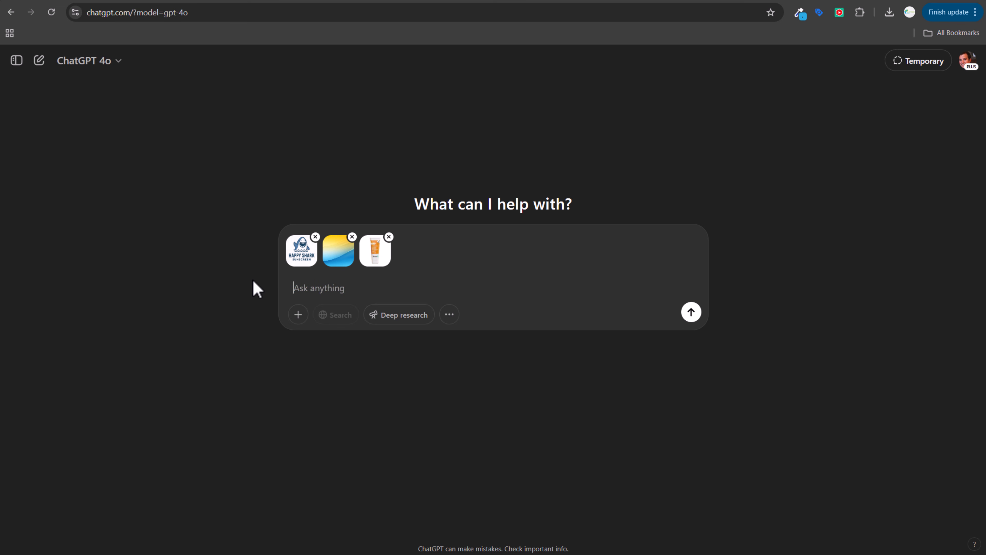
Step: Submit a prompt for a white-capped HAPPY SHARK SUNSCREEN bottle using the attached shape, gradient and logo, with "SPF 50", "Trusted By Dermatologists", "Made in USA" and "Lightweight Sunscreen Lotion"
{"action": "left_click", "coordinate": [510, 288]}
{"action": "key", "text": "ctrl+v"}
{"action": "scroll", "coordinate": [509, 289], "scroll_direction": "up", "scroll_amount": 2}
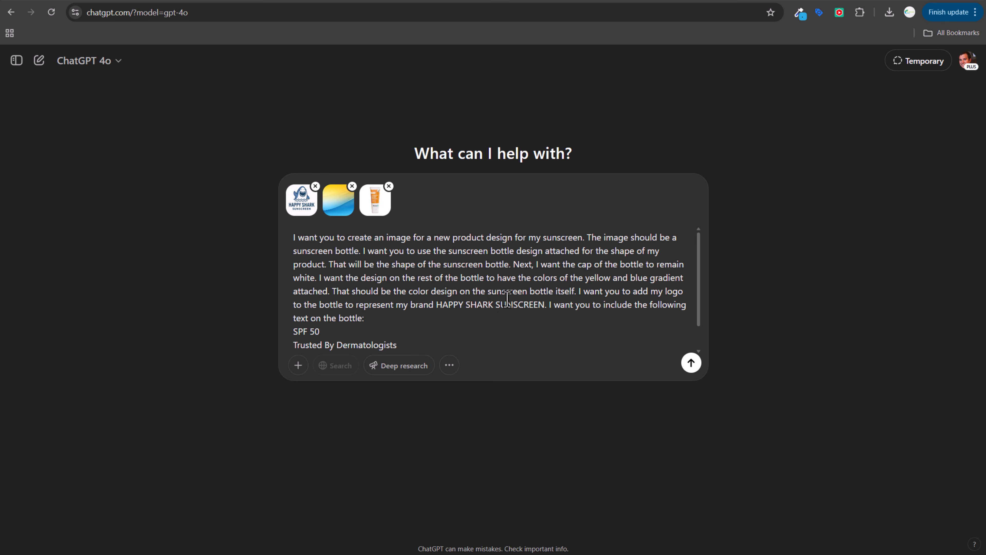
{"action": "type", "text": "Made in USA Lightweight Sunscreen Lotion"}
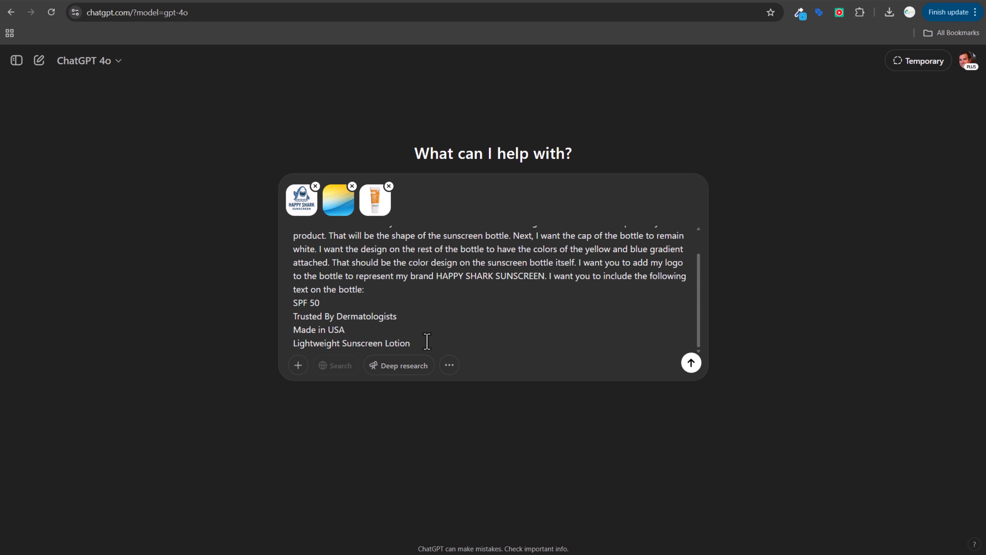
{"action": "scroll", "coordinate": [526, 307], "scroll_direction": "up", "scroll_amount": 2}
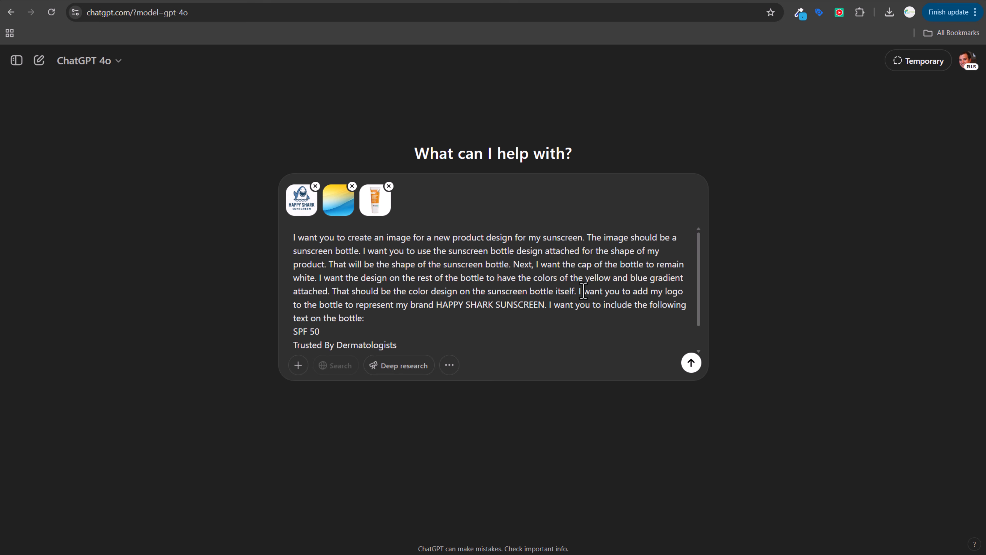
{"action": "key", "text": "Return"}
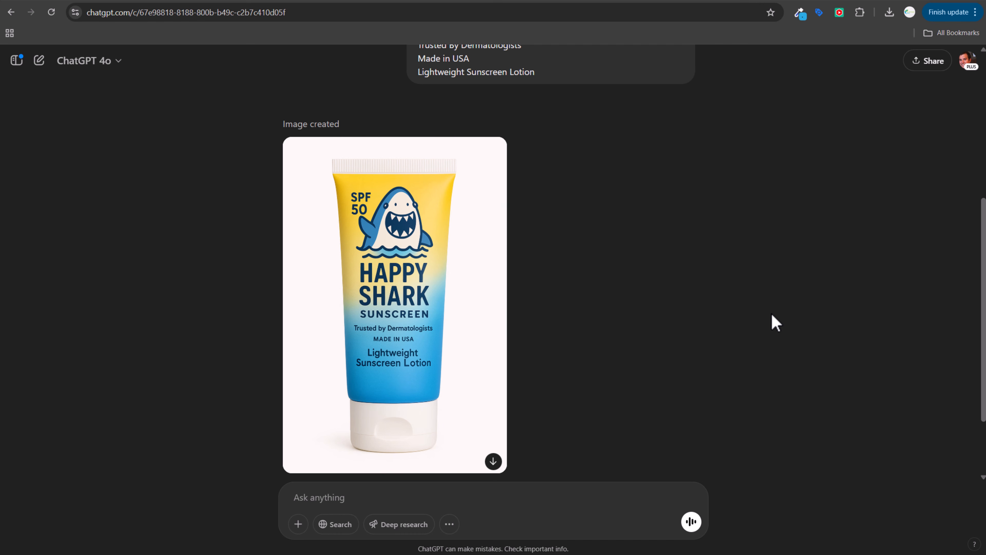
Step: Compare the generated yellow-blue bottle with its prompt and reference images, and download the bottle image
{"action": "scroll", "coordinate": [612, 348], "scroll_direction": "up", "scroll_amount": 7}
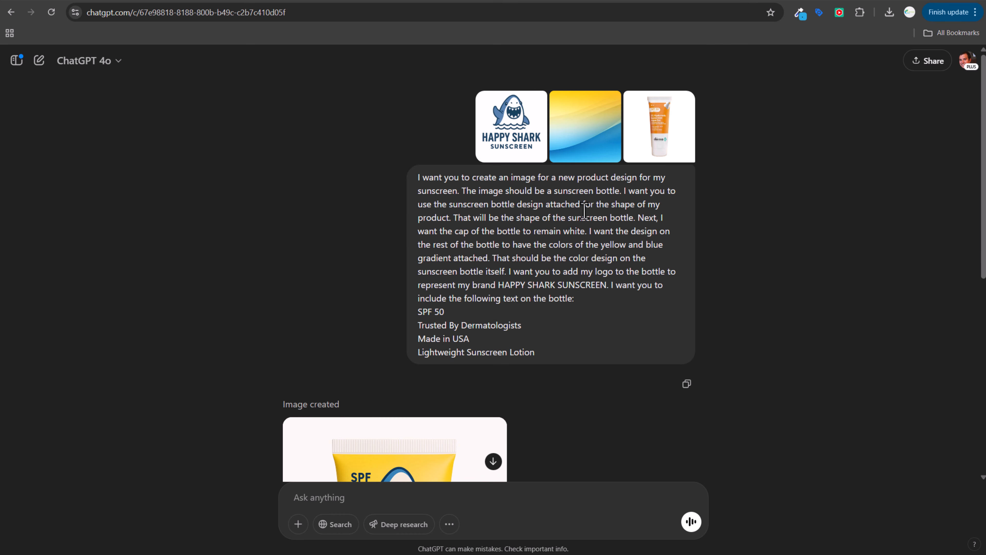
{"action": "left_click", "coordinate": [675, 151]}
{"action": "left_click", "coordinate": [729, 226]}
{"action": "left_click", "coordinate": [577, 143]}
{"action": "left_click", "coordinate": [784, 280]}
{"action": "scroll", "coordinate": [450, 345], "scroll_direction": "down", "scroll_amount": 6}
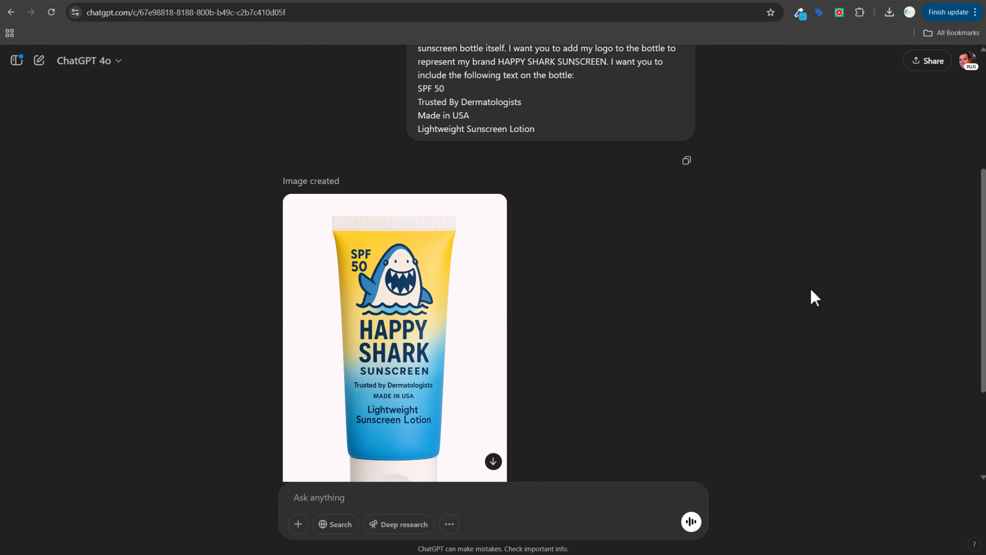
{"action": "scroll", "coordinate": [814, 298], "scroll_direction": "up", "scroll_amount": 6}
{"action": "scroll", "coordinate": [793, 239], "scroll_direction": "down", "scroll_amount": 6}
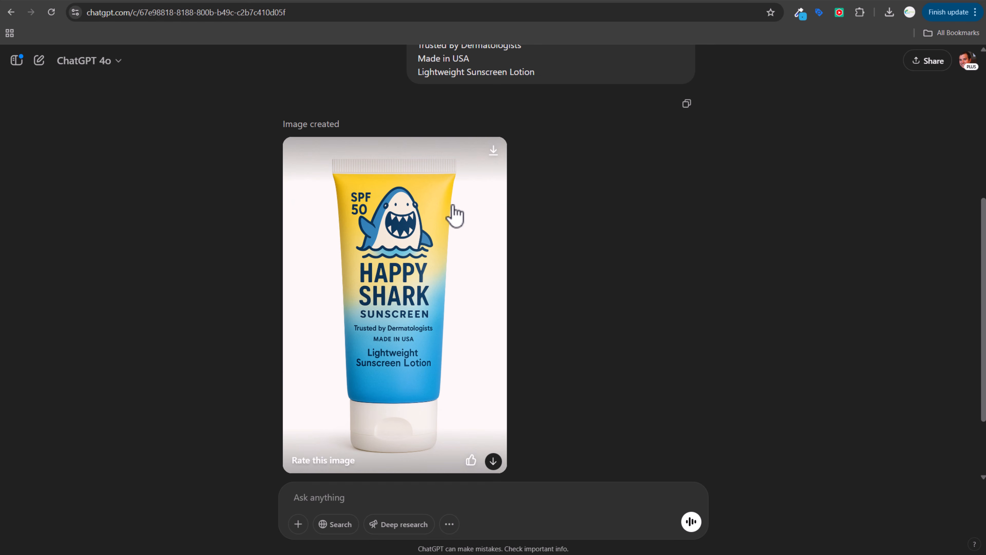
{"action": "left_click", "coordinate": [494, 150]}
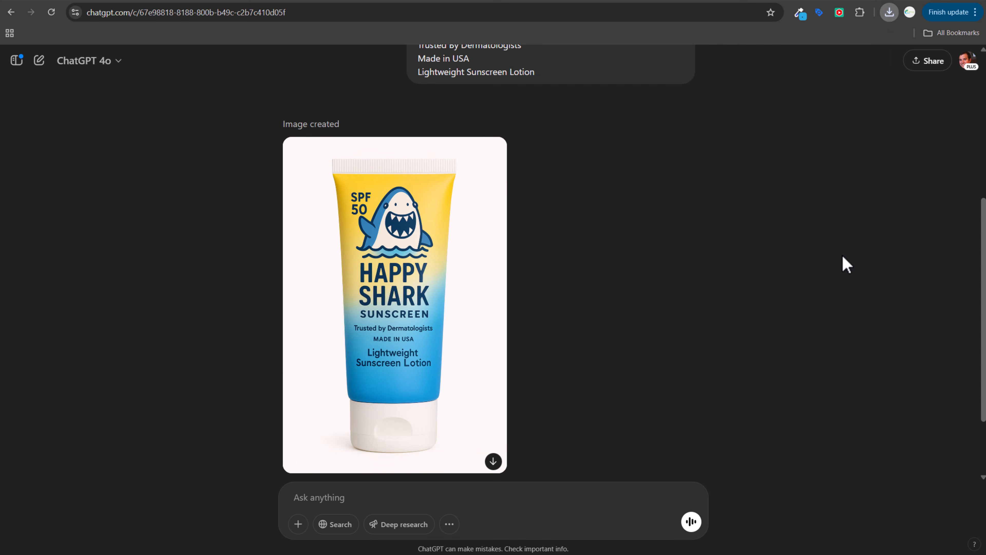
Step: Submit a prompt with the bottle image for a woman's hand holding it before blurry children in a backyard pool, with the text "Mom Approved"
{"action": "scroll", "coordinate": [854, 252], "scroll_direction": "down", "scroll_amount": 3}
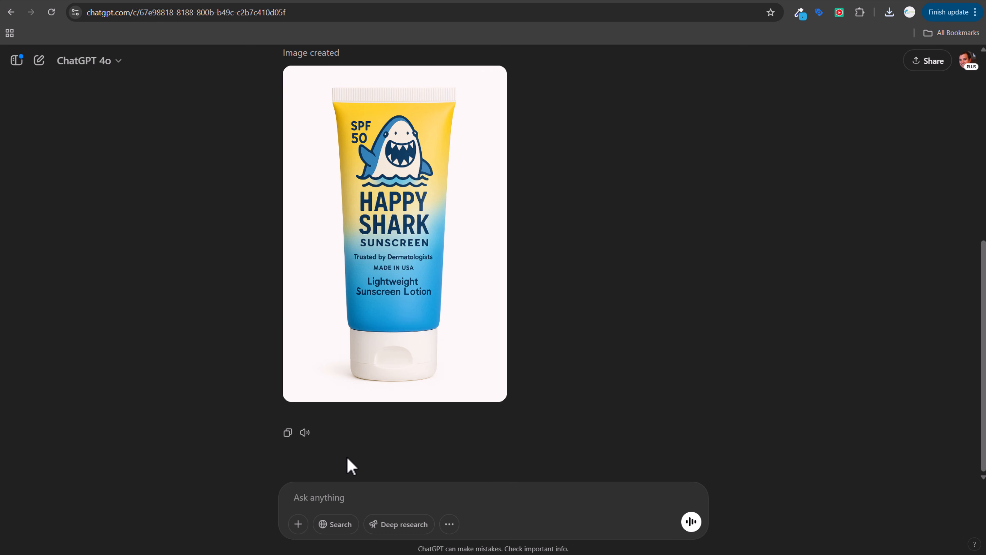
{"action": "type", "text": "I want you to do a woman's hand holding the sunscreen bottle and in the background should be a blurry scene of children playing in a pool in the backyard. It should be a nice sunny day and the focus should be on the sunscreen bottle. Please do not change the look of the sunscreen bottle. Add the text: \"Mom Approved\""}
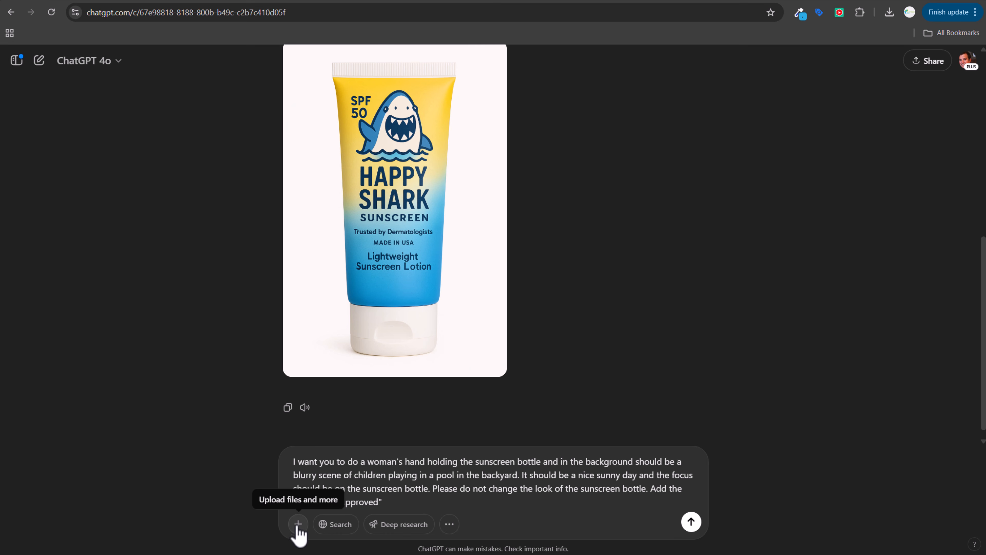
{"action": "mouse_move", "coordinate": [429, 205]}
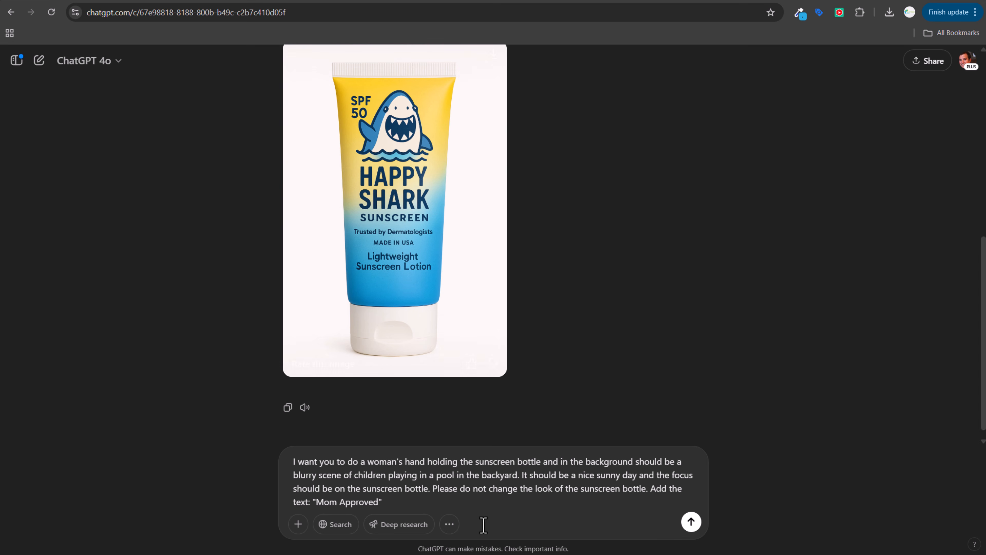
{"action": "key", "text": "ctrl+v"}
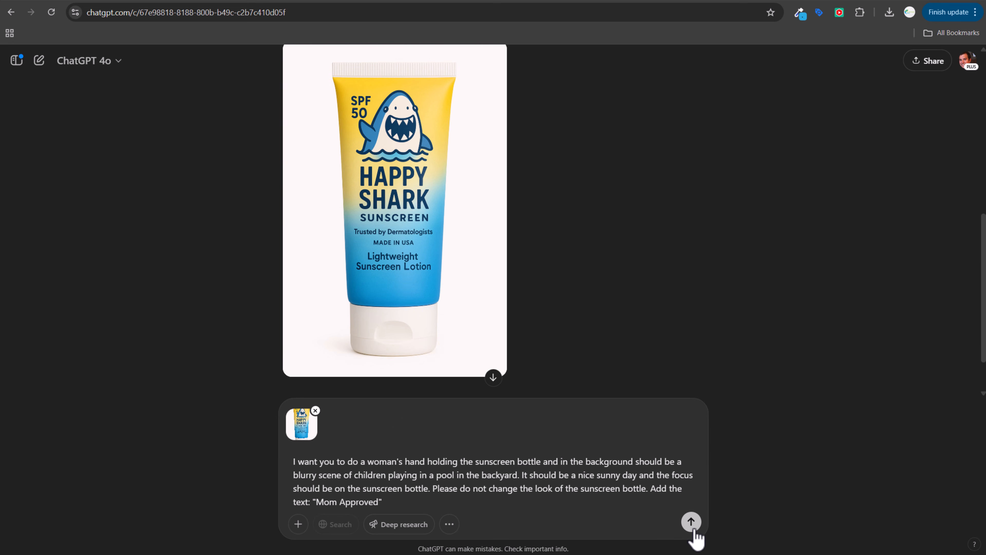
{"action": "left_click", "coordinate": [691, 522]}
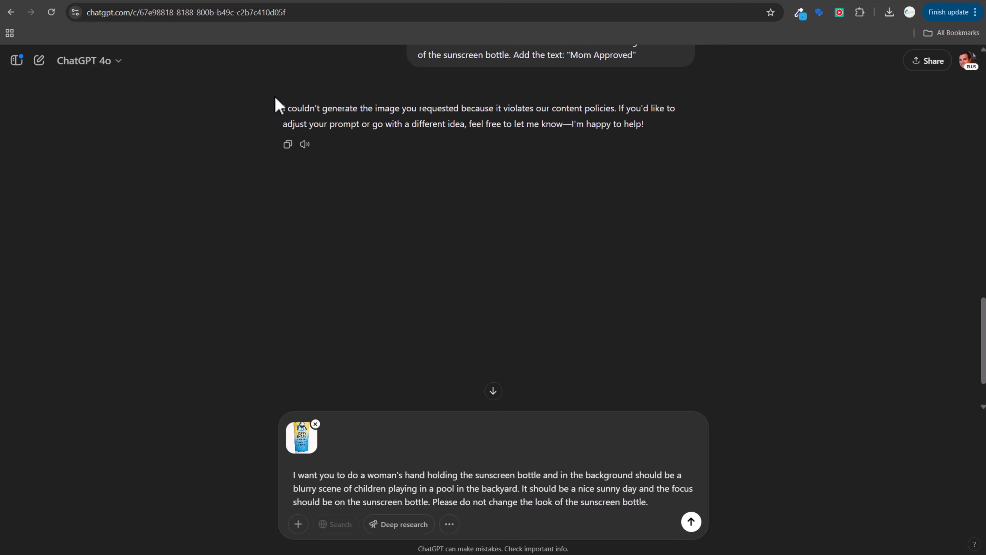
Step: Review the reply and earlier prompt, change the new prompt's blurry background to "a busy backyard family pool", and submit it with the bottle image
{"action": "left_click_drag", "start_coordinate": [283, 112], "coordinate": [445, 125]}
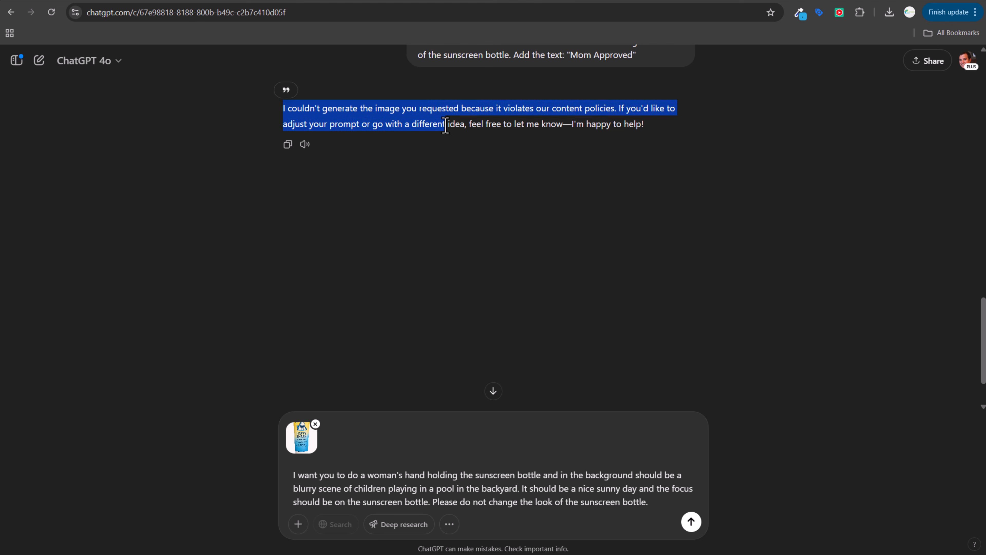
{"action": "left_click", "coordinate": [528, 126]}
{"action": "scroll", "coordinate": [555, 138], "scroll_direction": "up", "scroll_amount": 1}
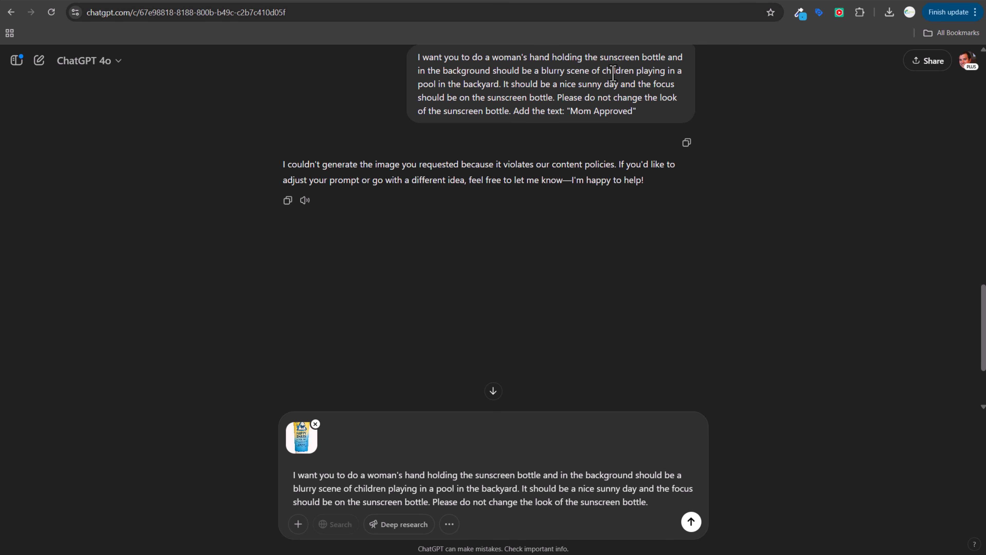
{"action": "scroll", "coordinate": [784, 243], "scroll_direction": "down", "scroll_amount": 3}
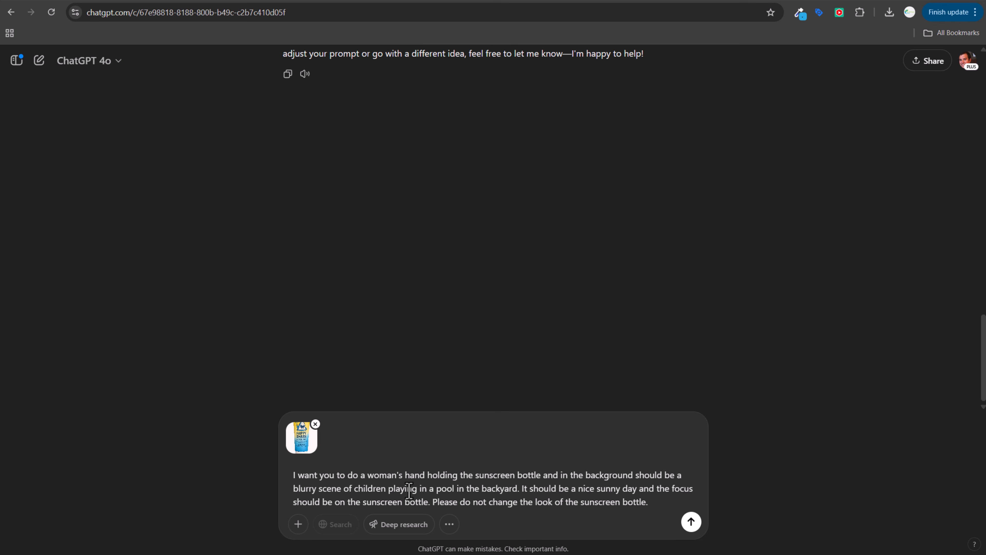
{"action": "left_click_drag", "start_coordinate": [353, 489], "coordinate": [516, 490]}
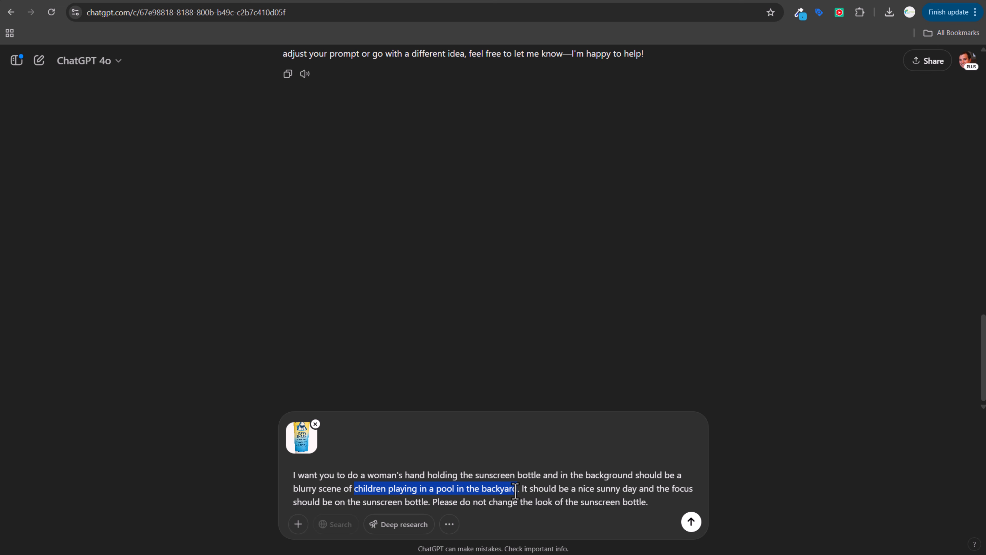
{"action": "type", "text": "a busy backya"}
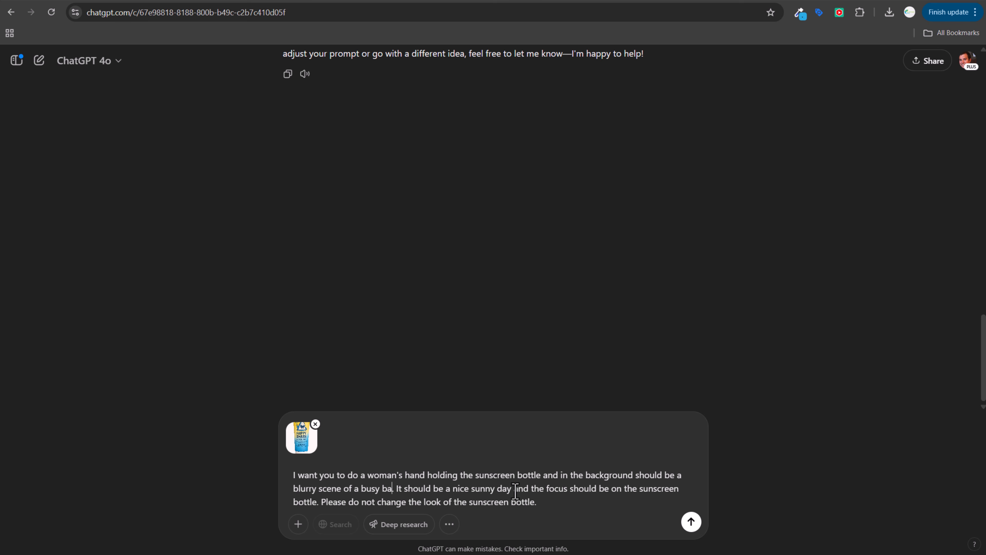
{"action": "type", "text": "rd pool."}
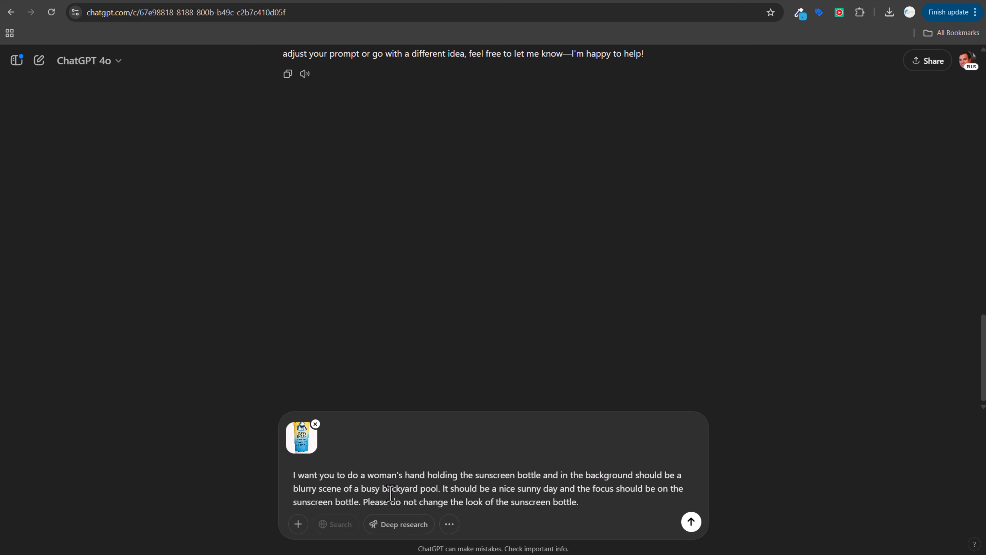
{"action": "left_click", "coordinate": [421, 490]}
{"action": "type", "text": "family"}
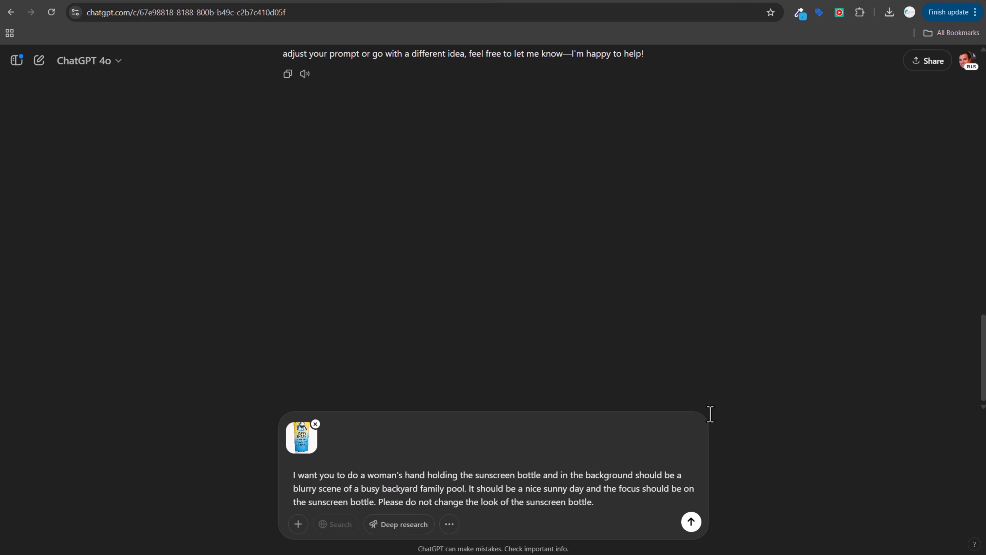
{"action": "key", "text": "Return"}
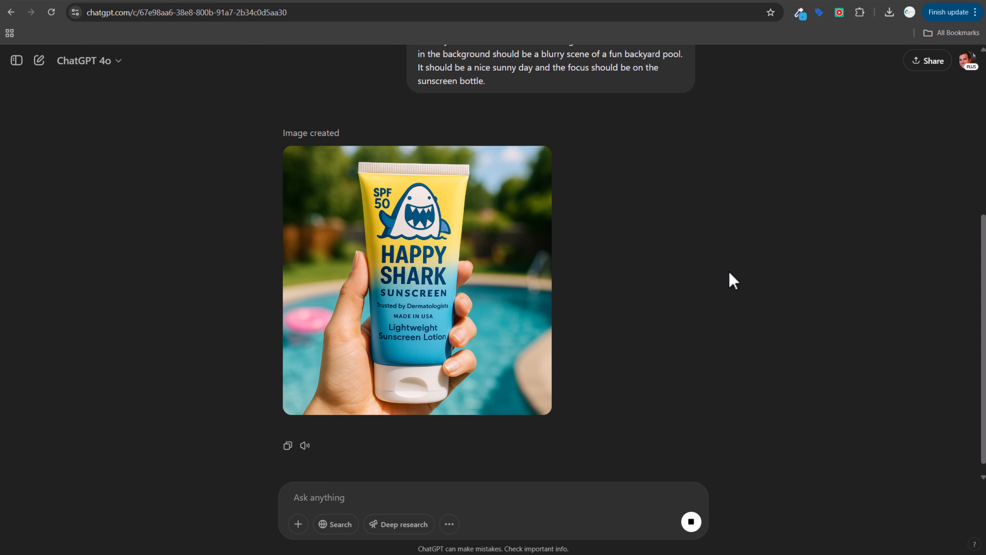
Step: Examine the image of the hand holding the bottle by the pool against the attached bottle image and the prompt
{"action": "scroll", "coordinate": [736, 278], "scroll_direction": "up", "scroll_amount": 5}
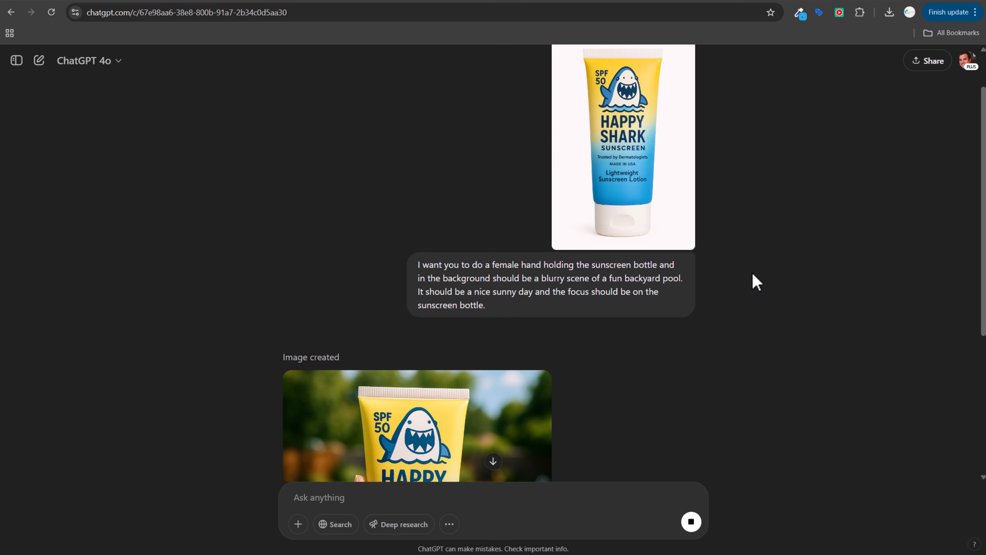
{"action": "scroll", "coordinate": [788, 300], "scroll_direction": "down", "scroll_amount": 5}
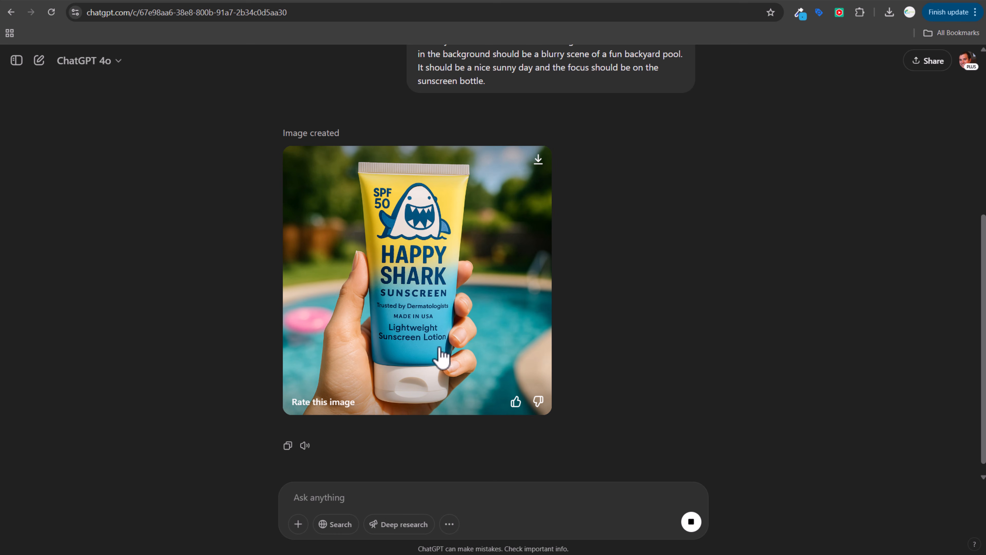
{"action": "scroll", "coordinate": [416, 214], "scroll_direction": "up", "scroll_amount": 6}
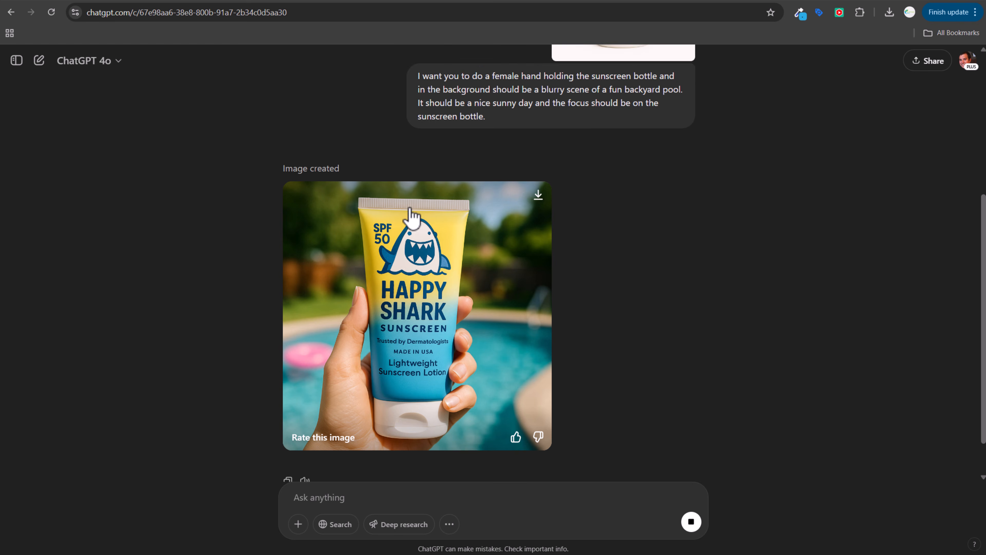
{"action": "scroll", "coordinate": [421, 400], "scroll_direction": "down", "scroll_amount": 2}
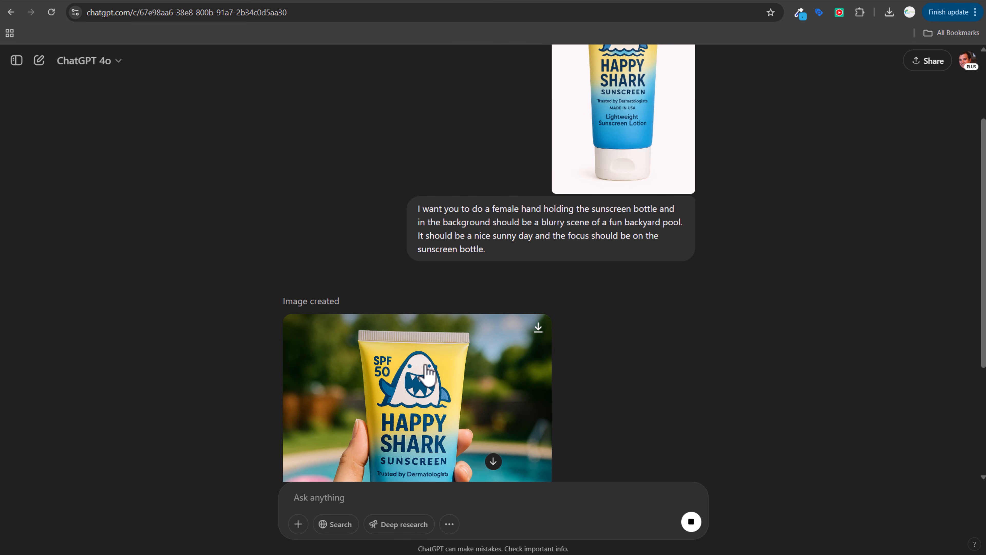
{"action": "scroll", "coordinate": [420, 397], "scroll_direction": "up", "scroll_amount": 2}
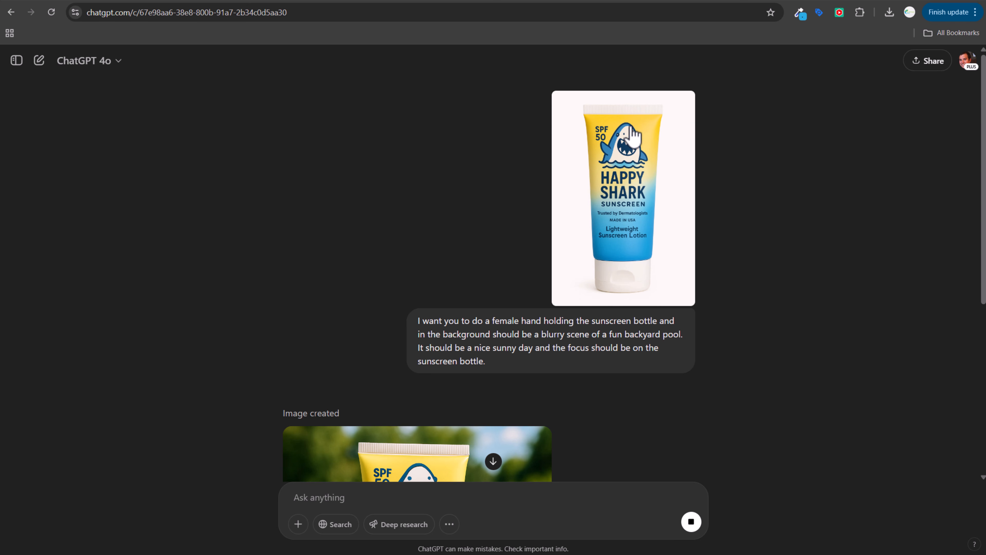
{"action": "scroll", "coordinate": [636, 205], "scroll_direction": "down", "scroll_amount": 3}
{"action": "scroll", "coordinate": [431, 344], "scroll_direction": "down", "scroll_amount": 2}
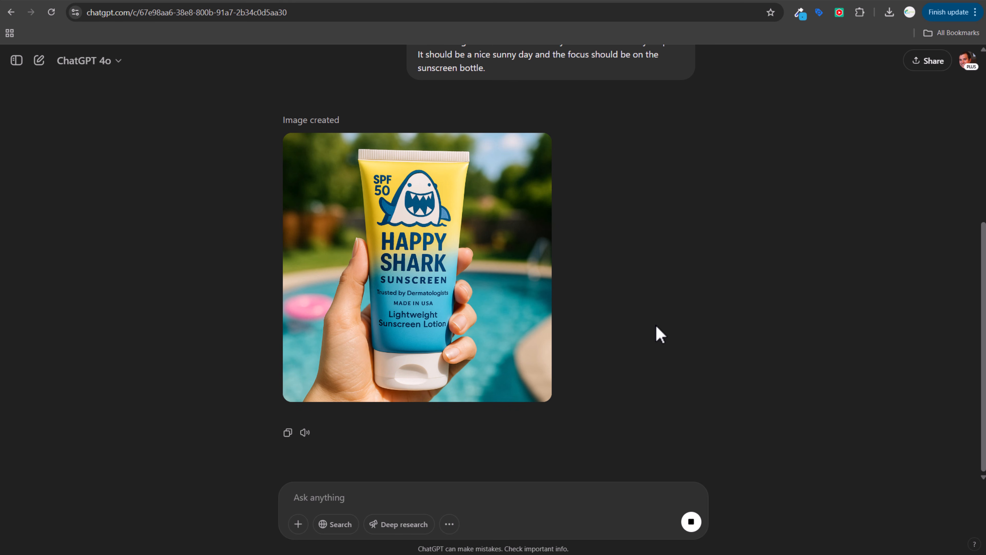
{"action": "scroll", "coordinate": [671, 321], "scroll_direction": "up", "scroll_amount": 6}
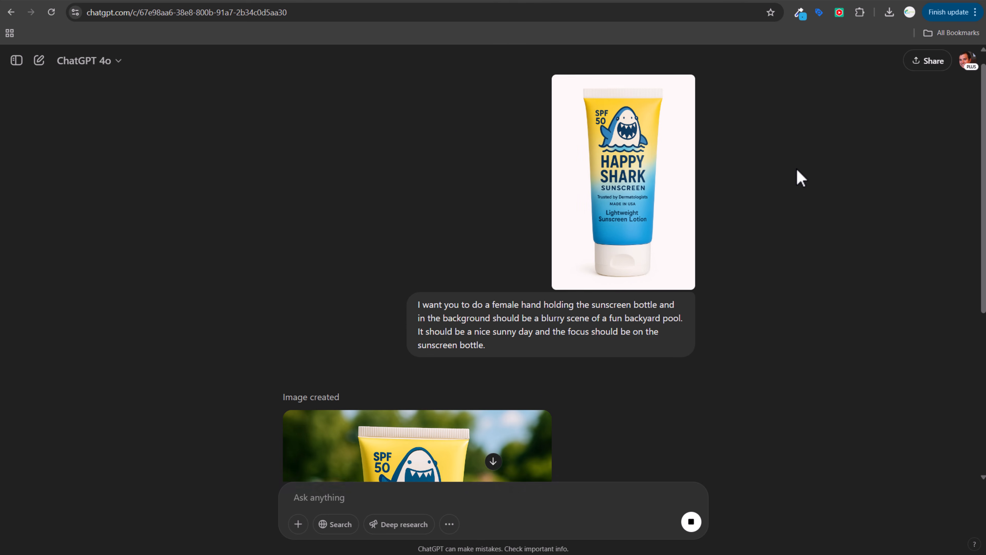
{"action": "scroll", "coordinate": [797, 169], "scroll_direction": "down", "scroll_amount": 6}
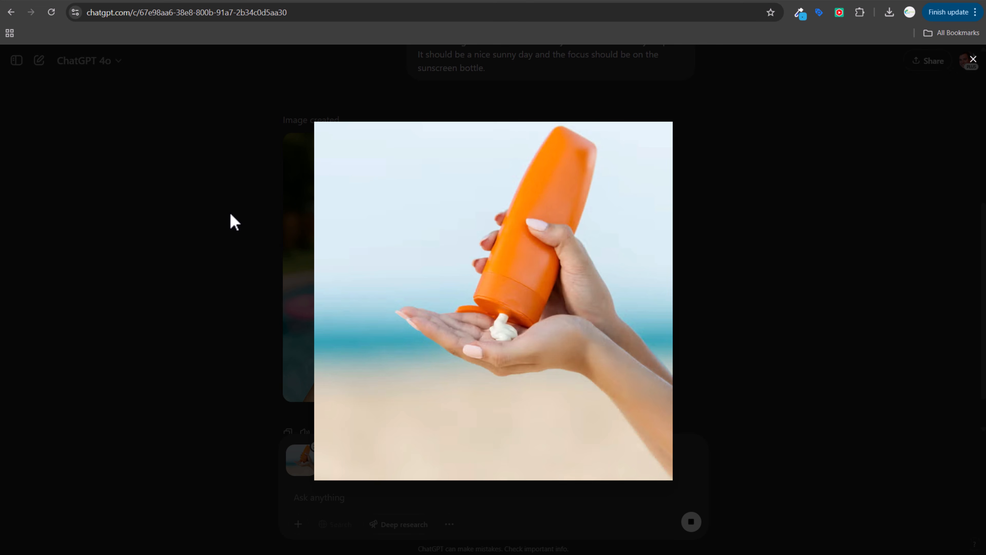
Step: Review the attached orange bottle photo and submit a prompt to replace its bottle with the attached Happy Shark Sunscreen
{"action": "left_click", "coordinate": [973, 60]}
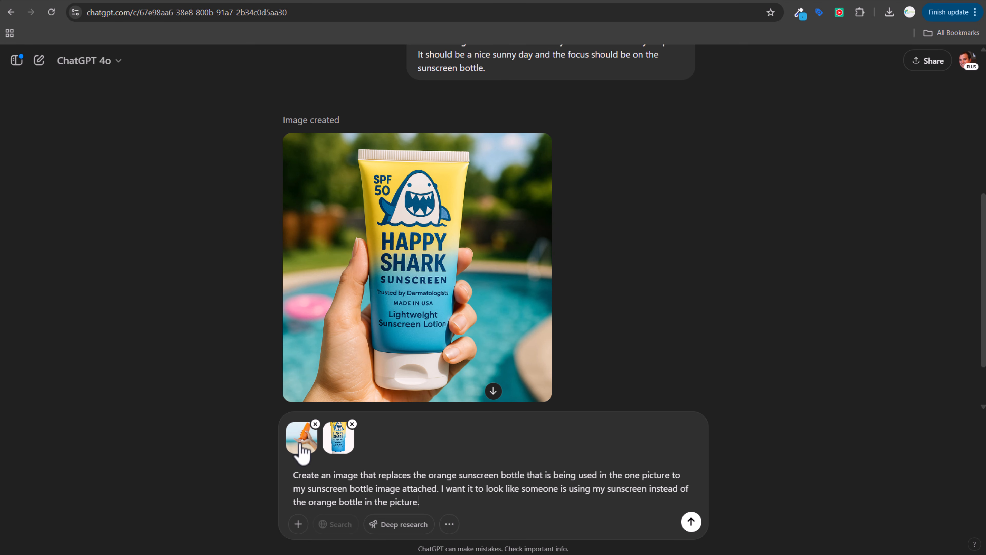
{"action": "left_click", "coordinate": [302, 445]}
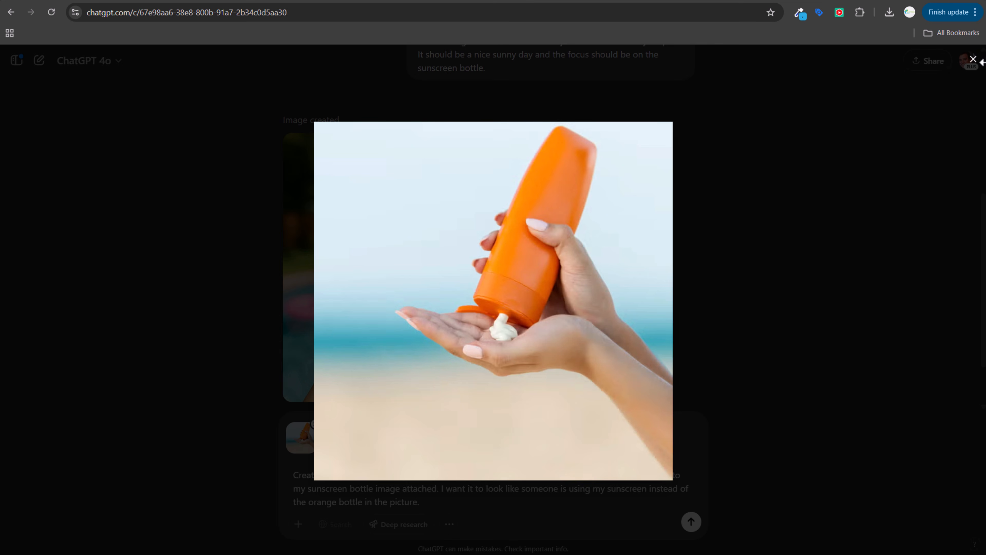
{"action": "left_click", "coordinate": [973, 60]}
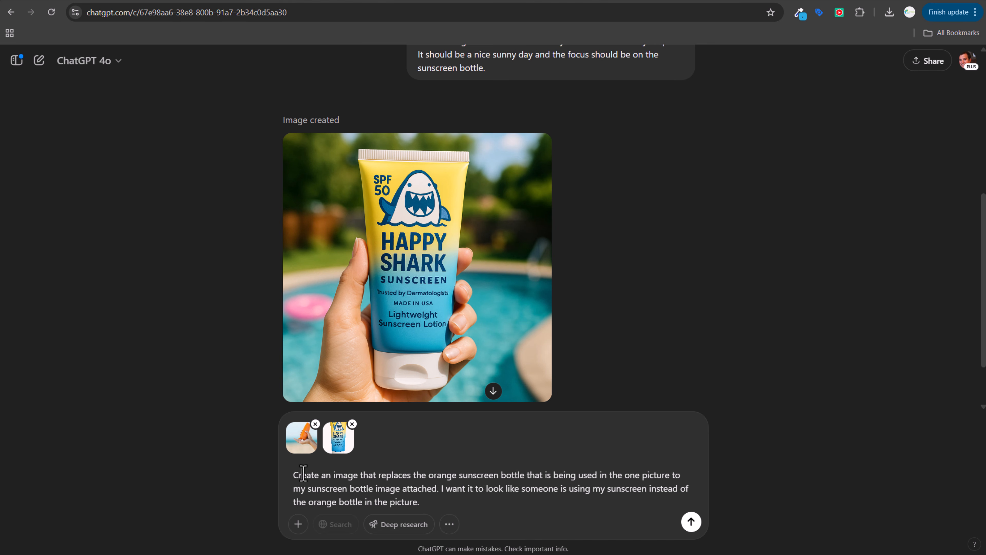
{"action": "left_click_drag", "start_coordinate": [303, 474], "coordinate": [457, 474]}
{"action": "left_click", "coordinate": [507, 475]}
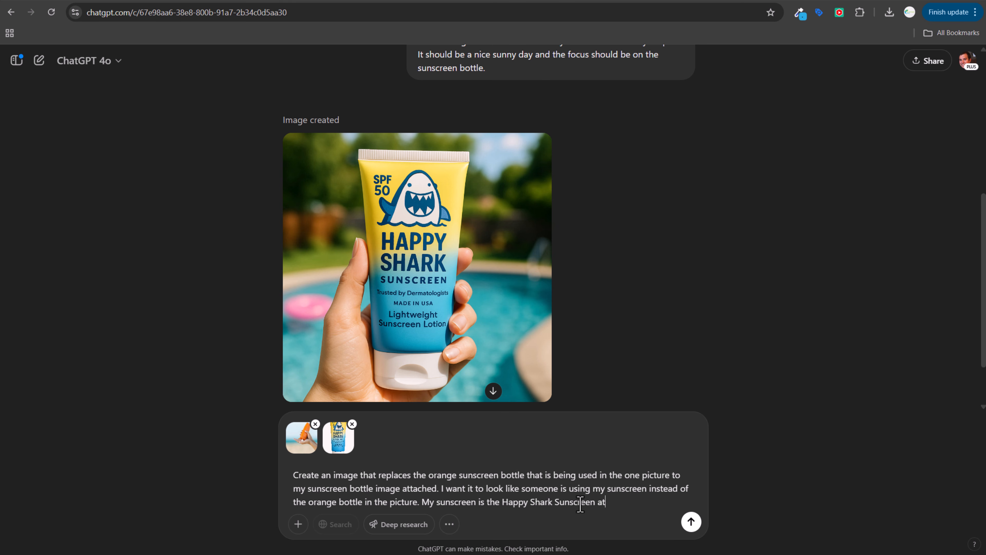
{"action": "key", "text": "Return"}
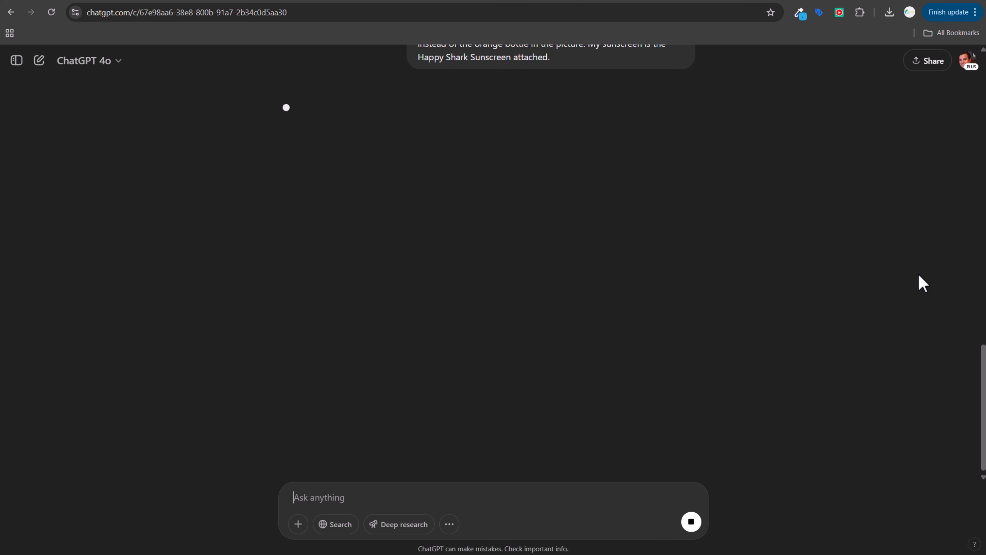
Step: In a new chat with both images attached, add "Please replace the orange sunscreen bottle with my bottle." to the replacement prompt and submit it
{"action": "scroll", "coordinate": [798, 314], "scroll_direction": "up", "scroll_amount": 1}
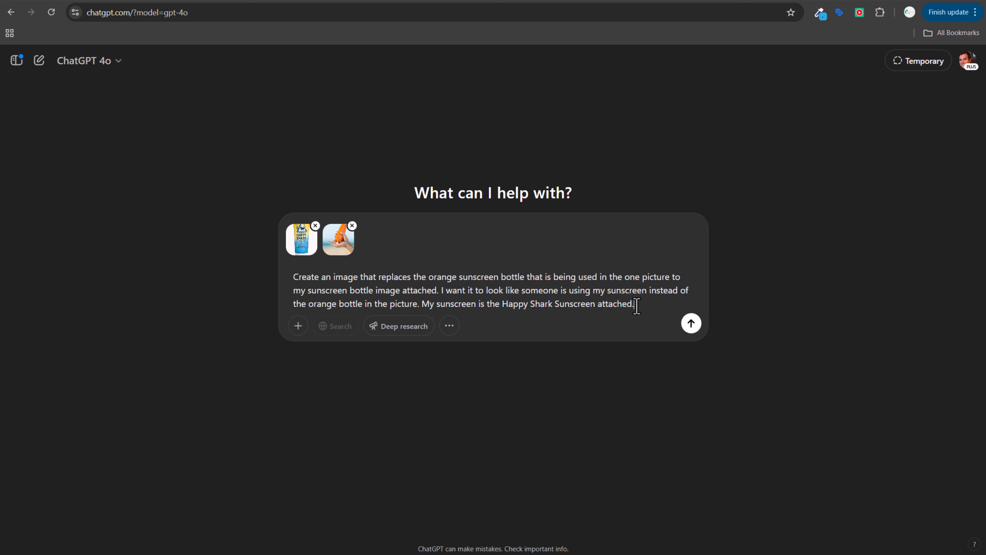
{"action": "type", "text": "ce the orange sunscreen bottle with my bottle."}
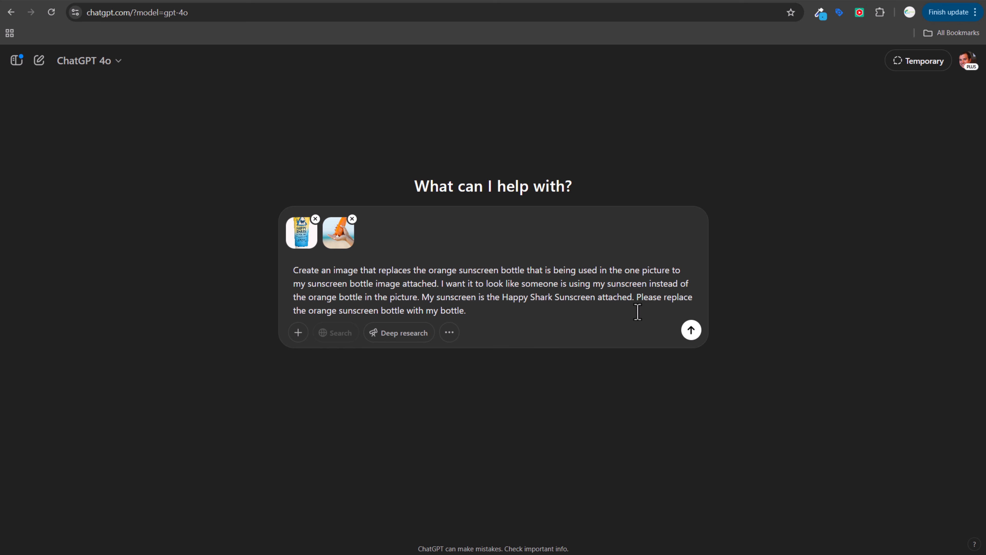
{"action": "left_click", "coordinate": [692, 331]}
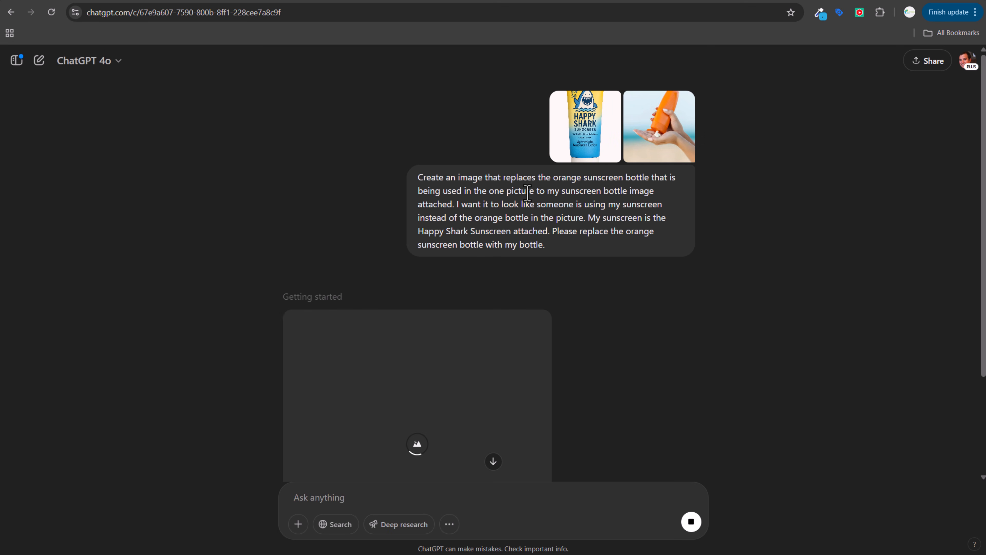
Step: In the Happy Shark Logo Design chat, review the logo prompts and variations from the first request through the white-background version
{"action": "left_click", "coordinate": [676, 3]}
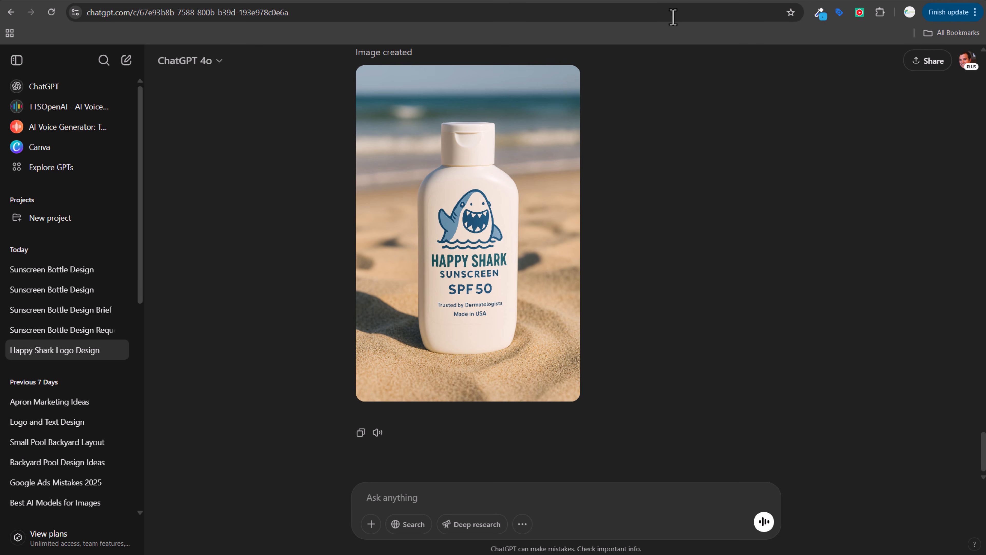
{"action": "scroll", "coordinate": [724, 232], "scroll_direction": "up", "scroll_amount": 20}
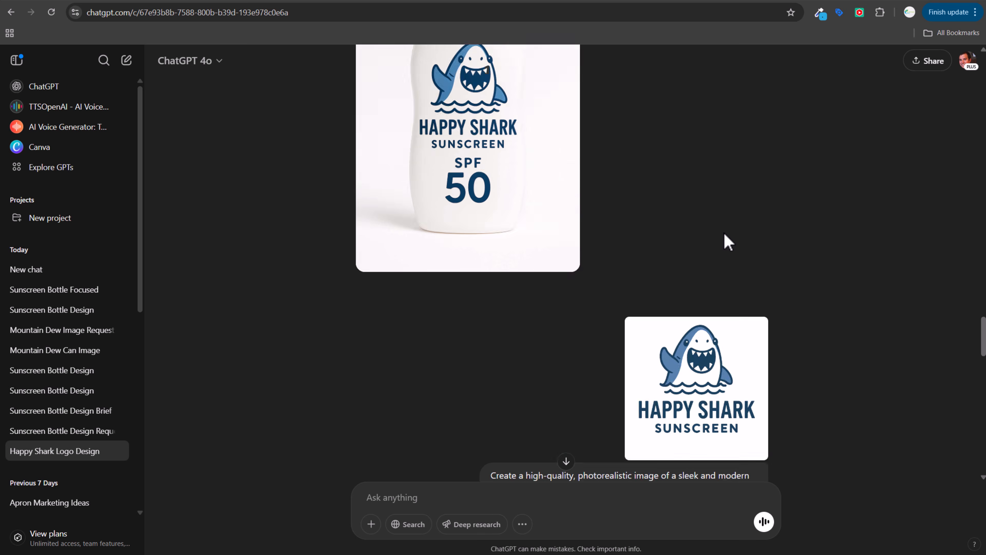
{"action": "scroll", "coordinate": [724, 233], "scroll_direction": "up", "scroll_amount": 15}
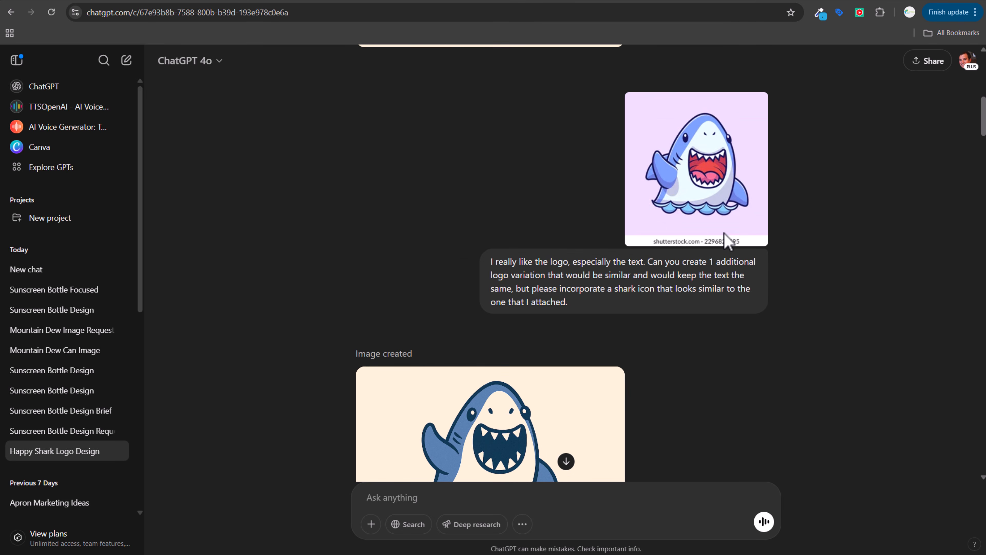
{"action": "scroll", "coordinate": [724, 233], "scroll_direction": "up", "scroll_amount": 10}
{"action": "key", "text": "ctrl+shift+s"}
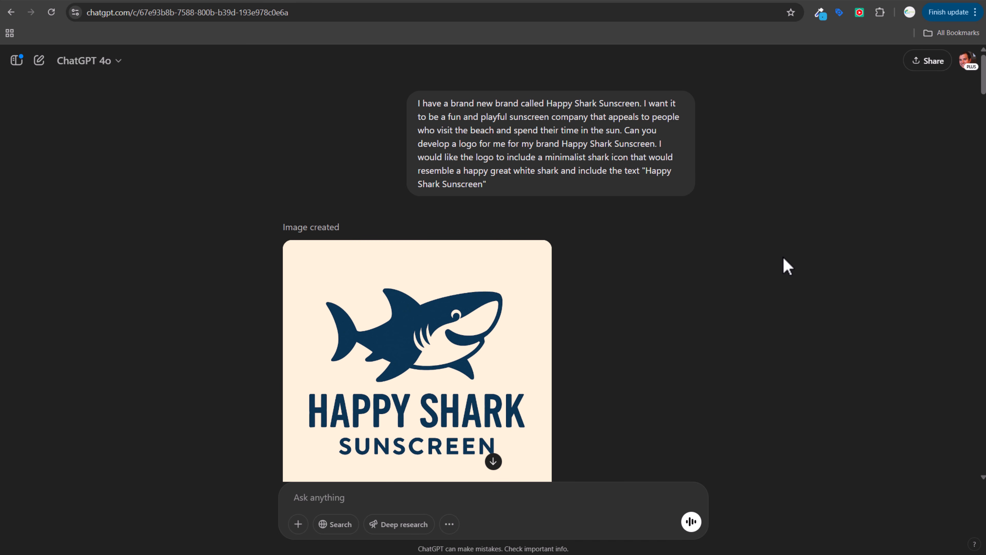
{"action": "scroll", "coordinate": [830, 242], "scroll_direction": "down", "scroll_amount": 14}
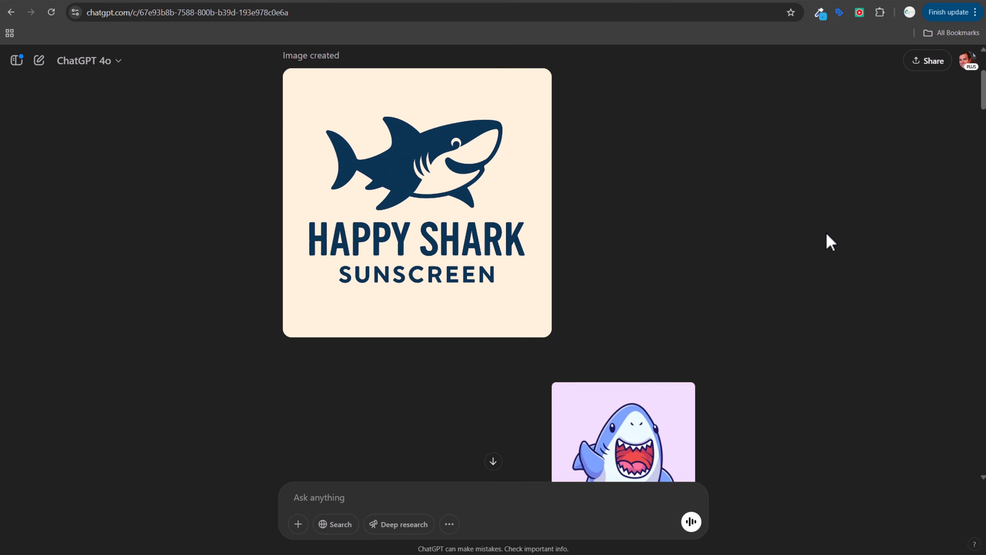
{"action": "scroll", "coordinate": [660, 116], "scroll_direction": "up", "scroll_amount": 2}
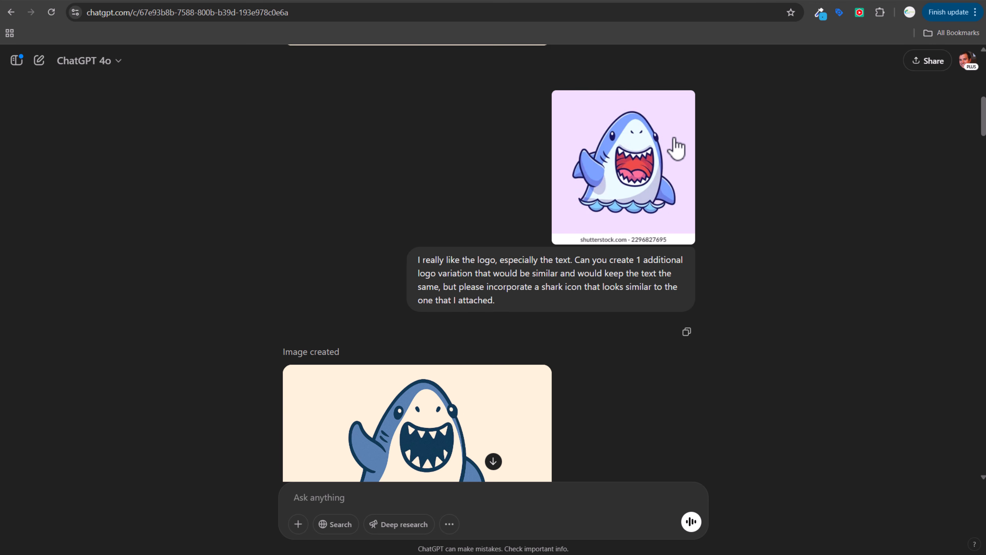
{"action": "scroll", "coordinate": [753, 202], "scroll_direction": "down", "scroll_amount": 9}
{"action": "scroll", "coordinate": [753, 192], "scroll_direction": "down", "scroll_amount": 4}
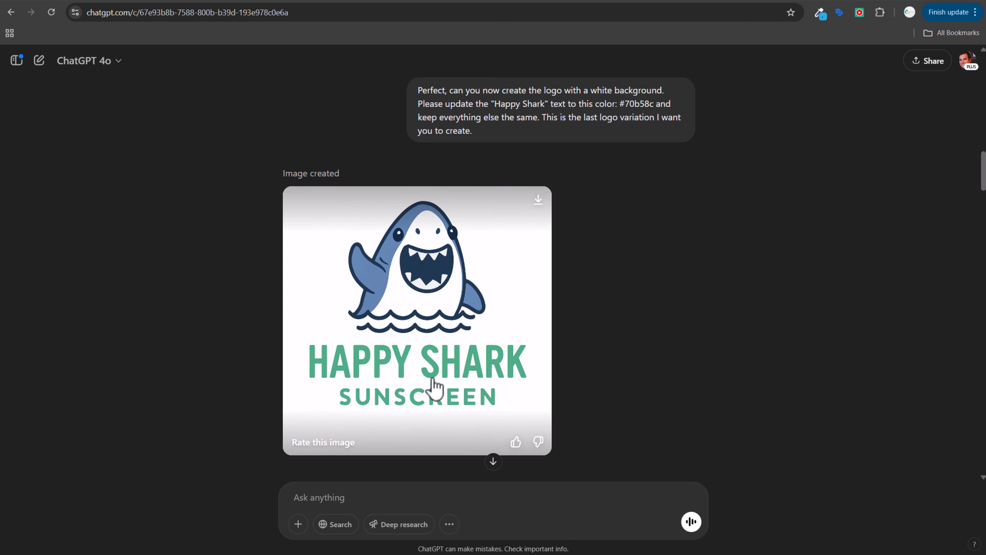
{"action": "scroll", "coordinate": [761, 289], "scroll_direction": "down", "scroll_amount": 6}
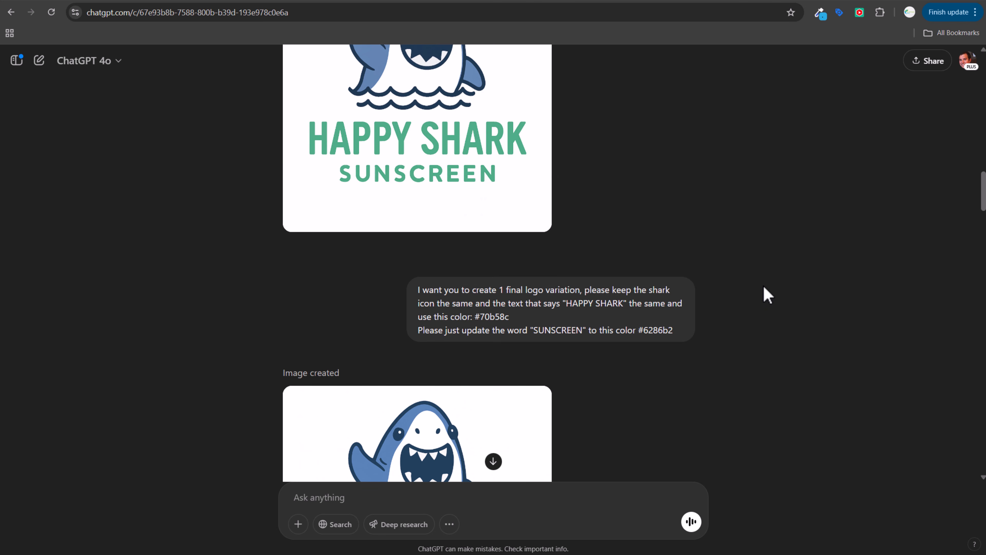
{"action": "scroll", "coordinate": [704, 194], "scroll_direction": "down", "scroll_amount": 6}
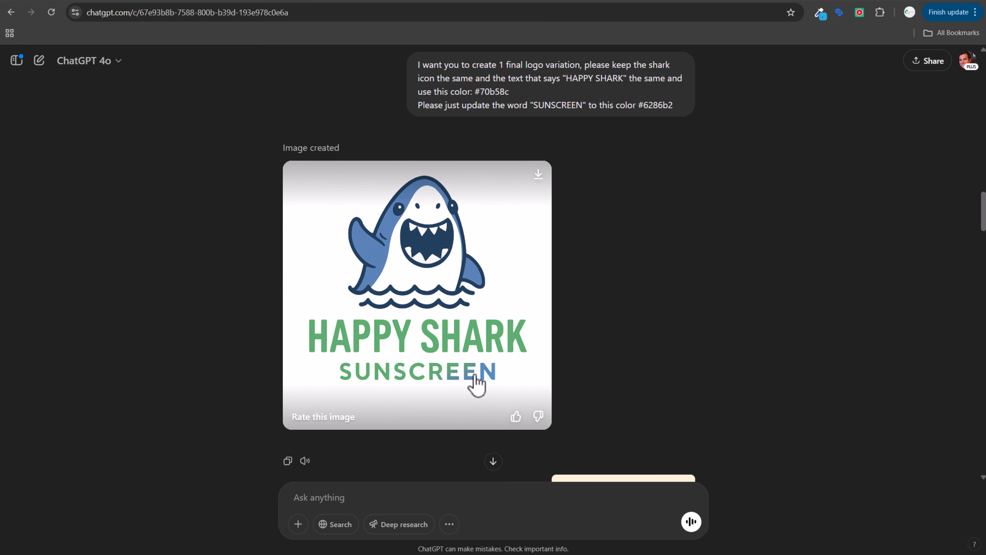
{"action": "scroll", "coordinate": [763, 241], "scroll_direction": "down", "scroll_amount": 5}
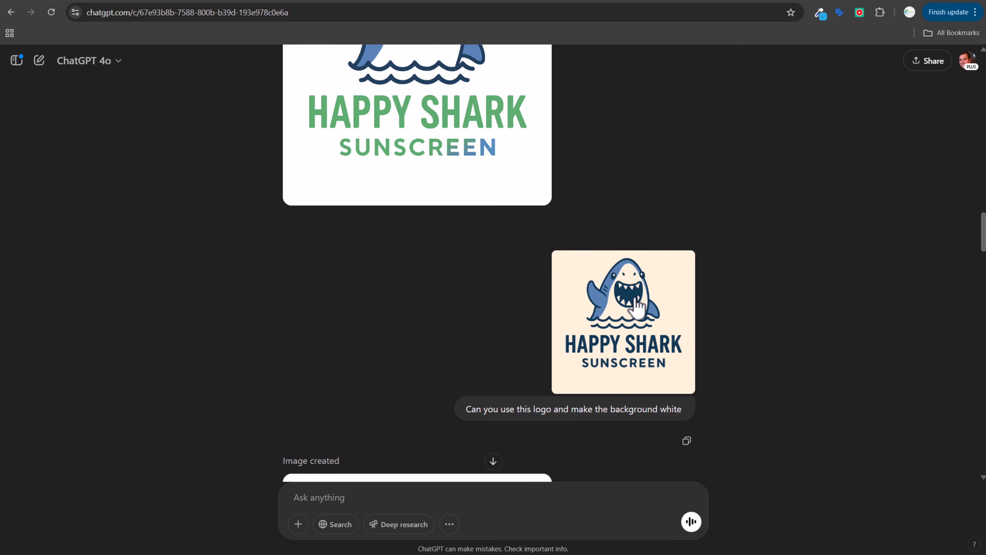
{"action": "scroll", "coordinate": [755, 292], "scroll_direction": "down", "scroll_amount": 10}
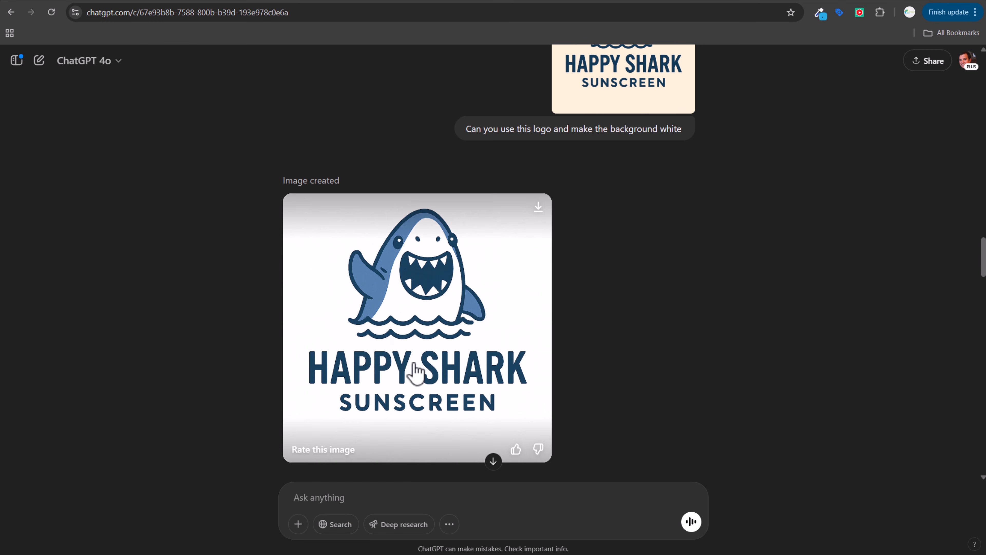
Step: Review the chat's SPF 50 bottle mockups, from the orange-capped bottle through the premium skincare version to the beach scene
{"action": "scroll", "coordinate": [826, 307], "scroll_direction": "down", "scroll_amount": 10}
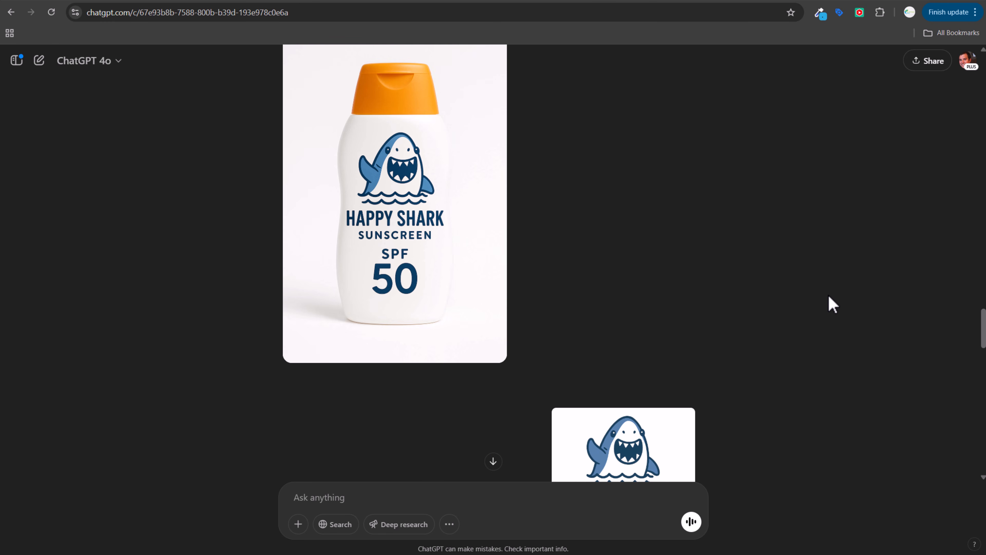
{"action": "scroll", "coordinate": [814, 156], "scroll_direction": "up", "scroll_amount": 10}
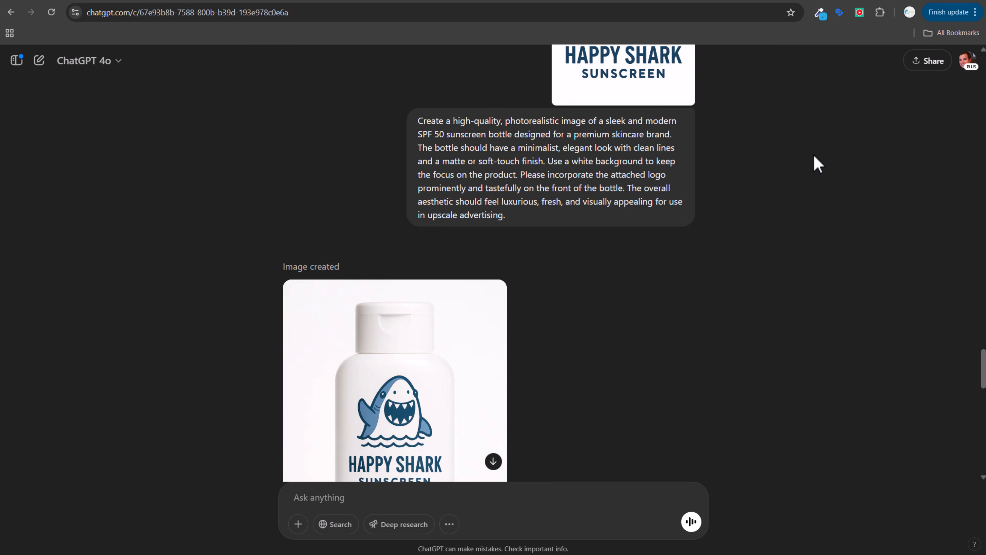
{"action": "scroll", "coordinate": [814, 155], "scroll_direction": "up", "scroll_amount": 10}
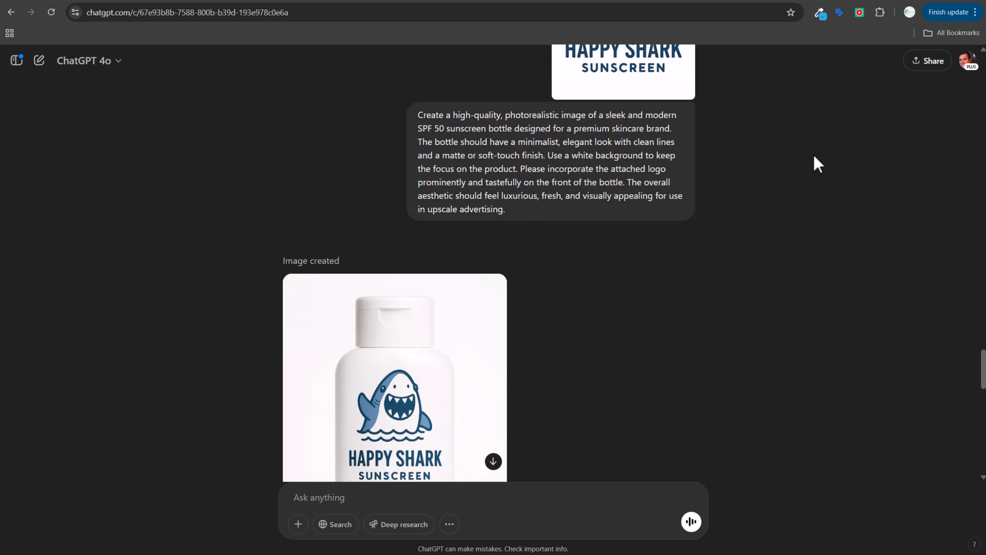
{"action": "scroll", "coordinate": [814, 155], "scroll_direction": "down", "scroll_amount": 9}
{"action": "scroll", "coordinate": [814, 155], "scroll_direction": "down", "scroll_amount": 10}
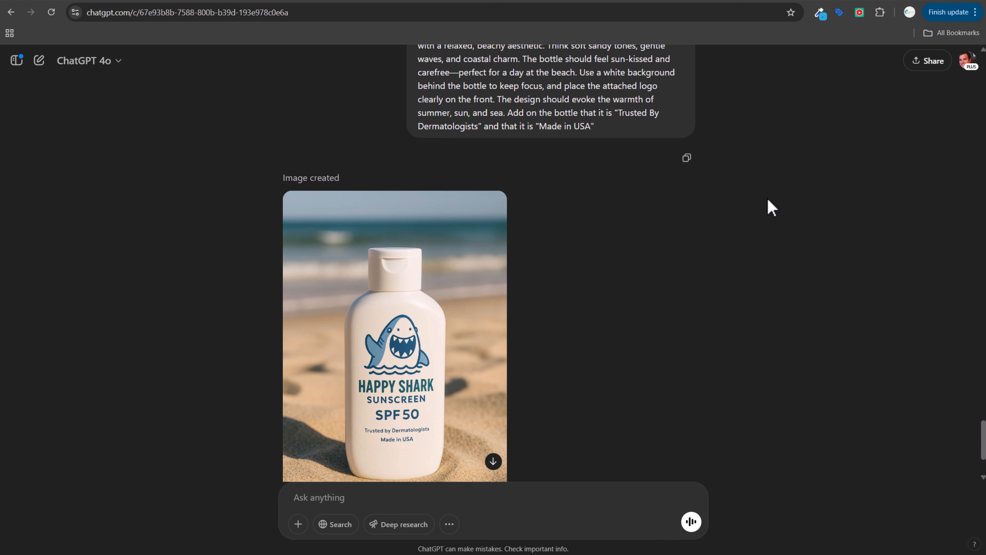
{"action": "scroll", "coordinate": [771, 208], "scroll_direction": "down", "scroll_amount": 3}
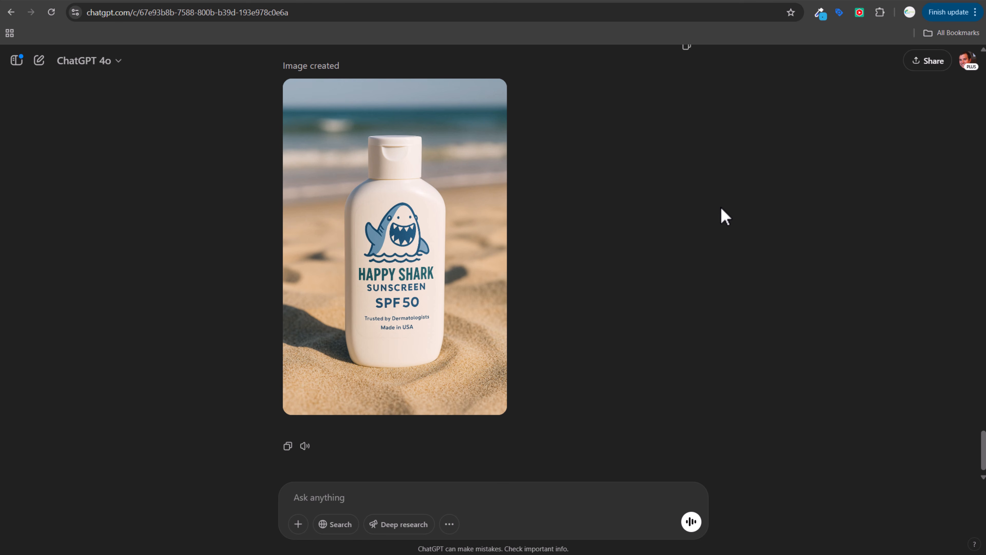
Step: In the Sunscreen Bottle Design chat with the Cape Cod colors prompt, review the opening request and its pale green tube mockup
{"action": "left_click", "coordinate": [699, 3]}
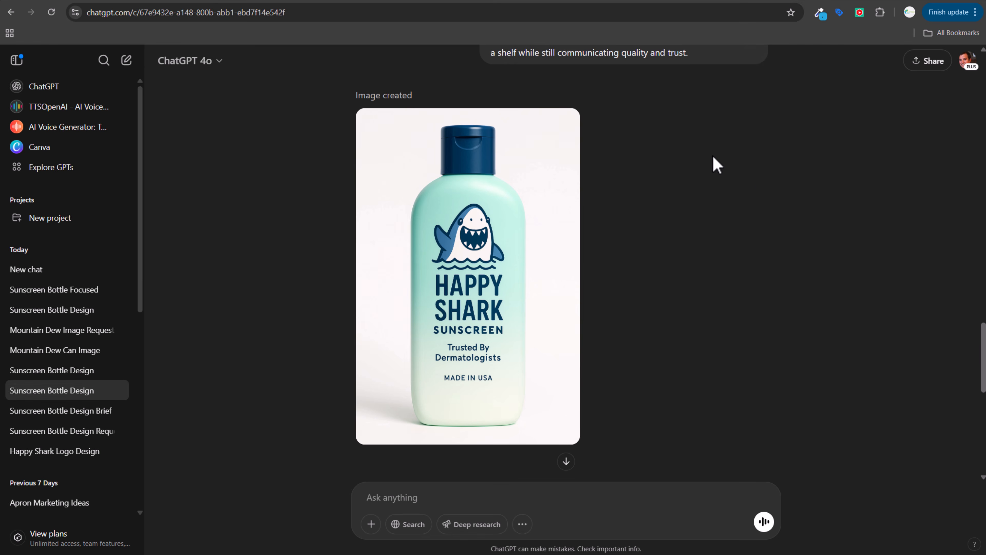
{"action": "scroll", "coordinate": [767, 184], "scroll_direction": "up", "scroll_amount": 15}
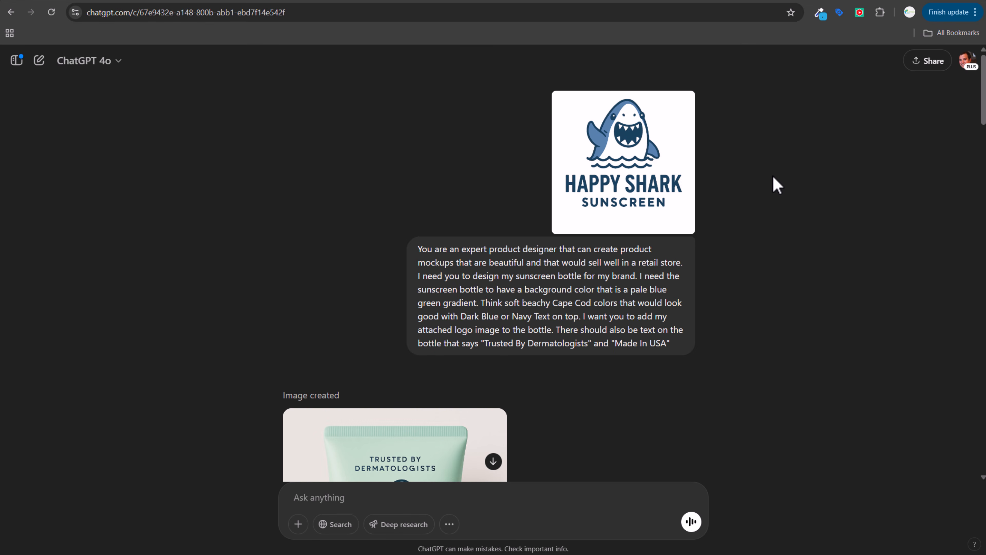
{"action": "scroll", "coordinate": [695, 200], "scroll_direction": "down", "scroll_amount": 5}
{"action": "scroll", "coordinate": [646, 203], "scroll_direction": "down", "scroll_amount": 1}
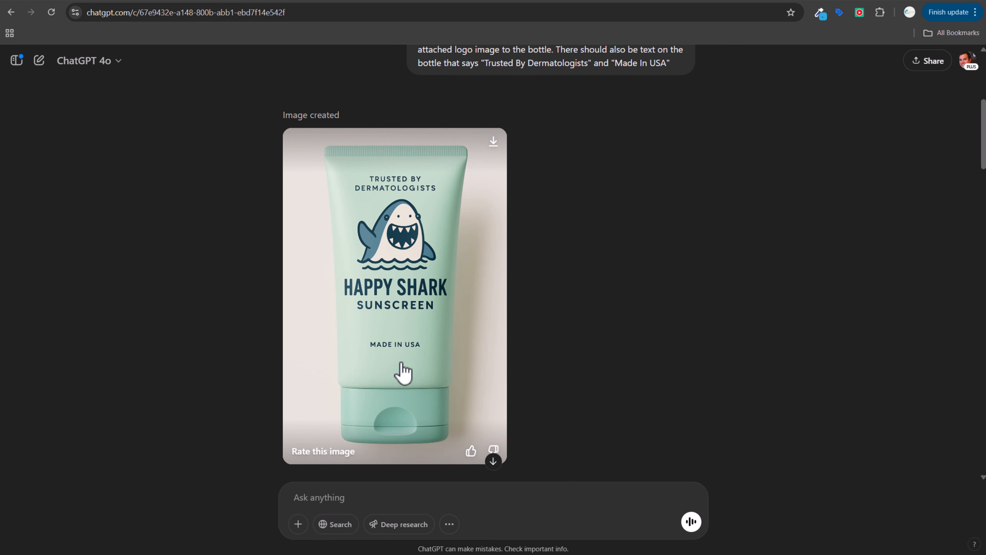
{"action": "scroll", "coordinate": [667, 244], "scroll_direction": "down", "scroll_amount": 12}
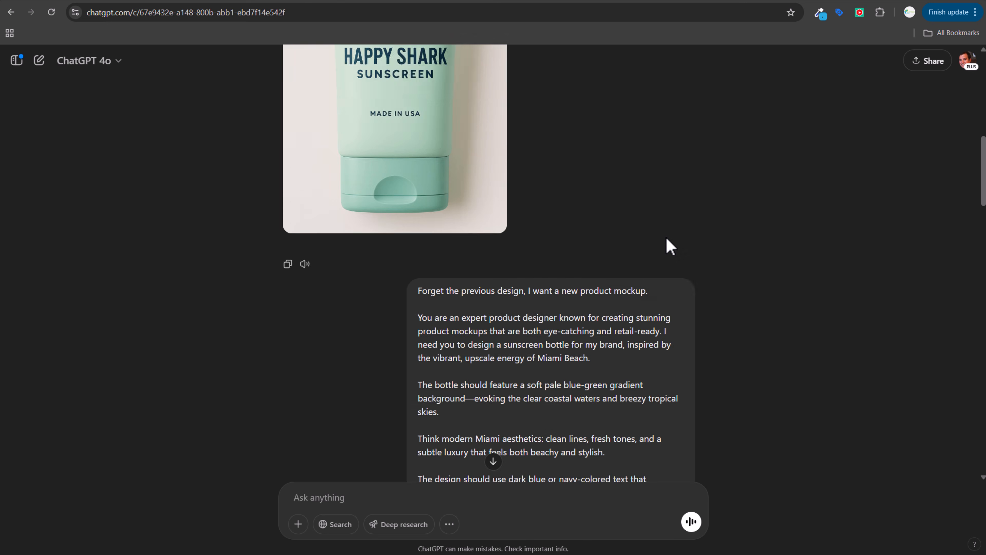
Step: Examine the Miami Beach mockup prompt against its blue-green gradient bottle, checking the logo and the requested label text
{"action": "scroll", "coordinate": [635, 134], "scroll_direction": "up", "scroll_amount": 4}
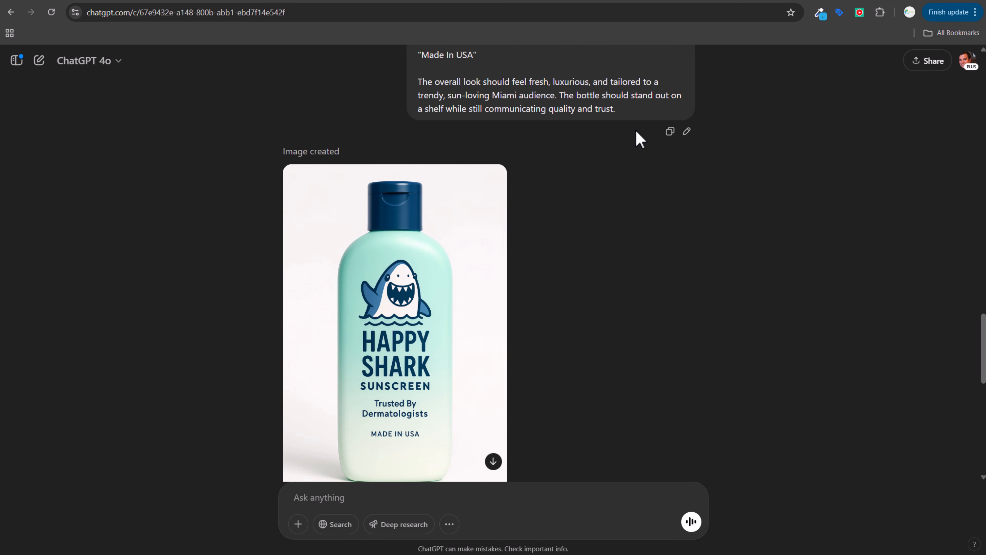
{"action": "scroll", "coordinate": [636, 132], "scroll_direction": "down", "scroll_amount": 1}
{"action": "scroll", "coordinate": [654, 149], "scroll_direction": "up", "scroll_amount": 4}
{"action": "scroll", "coordinate": [654, 149], "scroll_direction": "down", "scroll_amount": 5}
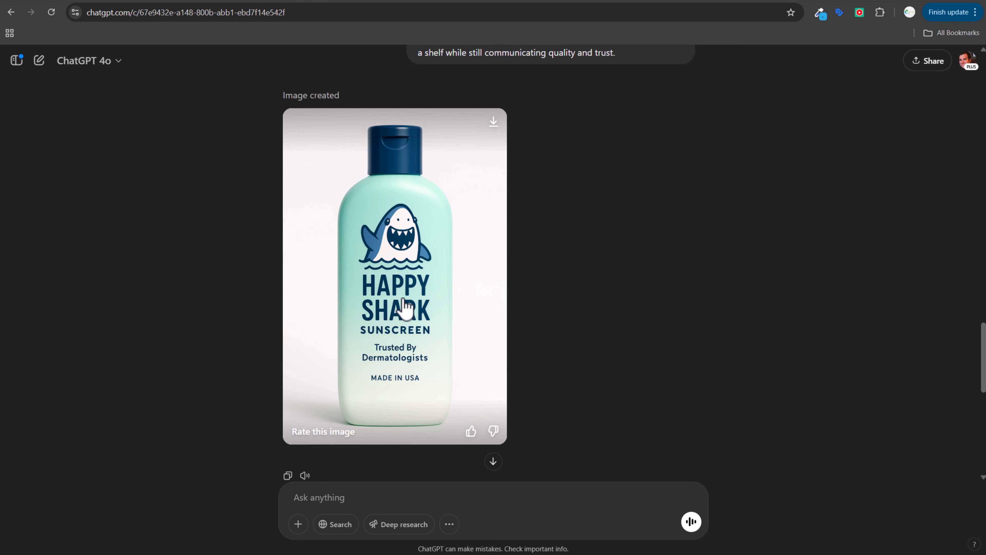
{"action": "scroll", "coordinate": [653, 296], "scroll_direction": "up", "scroll_amount": 7}
{"action": "scroll", "coordinate": [660, 256], "scroll_direction": "up", "scroll_amount": 3}
{"action": "scroll", "coordinate": [660, 252], "scroll_direction": "down", "scroll_amount": 10}
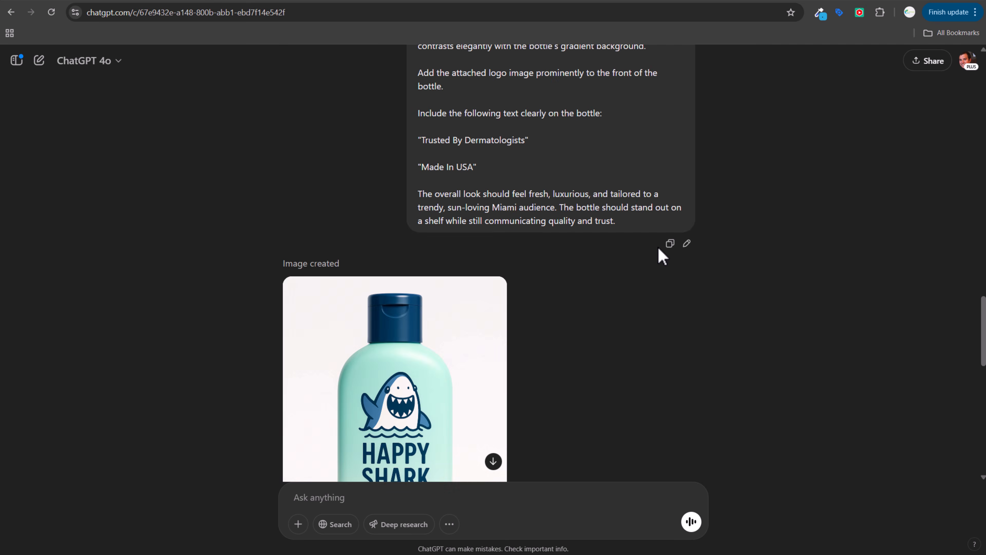
{"action": "scroll", "coordinate": [641, 248], "scroll_direction": "down", "scroll_amount": 3}
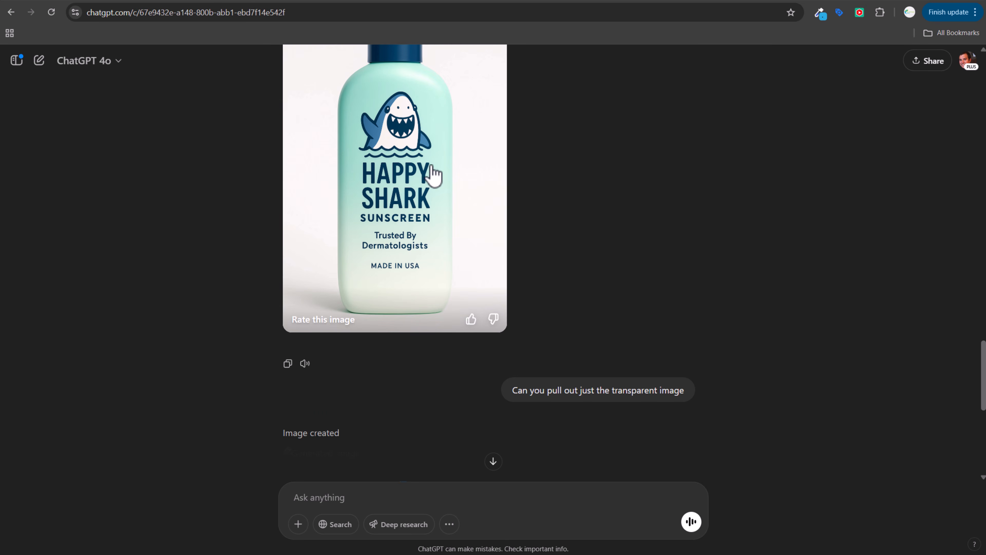
{"action": "scroll", "coordinate": [407, 208], "scroll_direction": "up", "scroll_amount": 3}
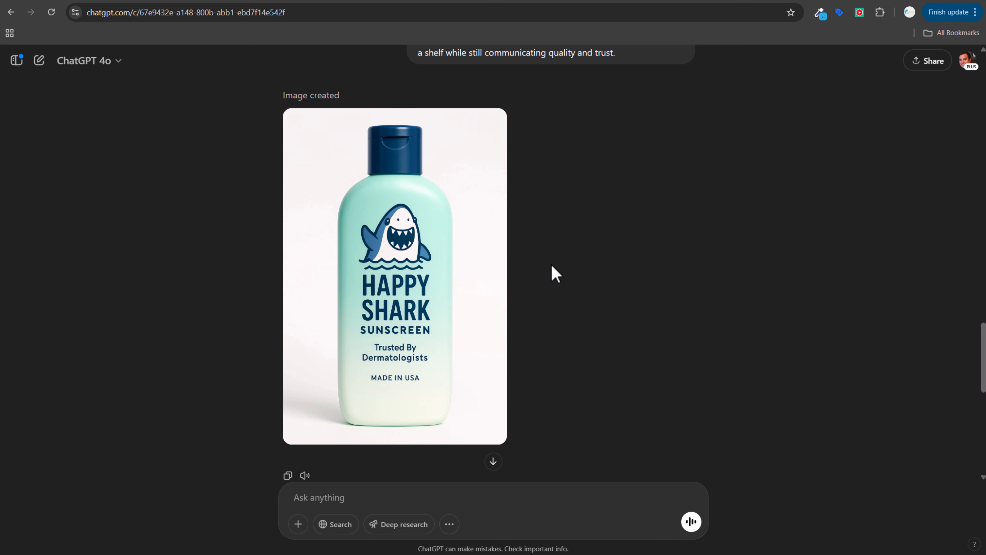
{"action": "mouse_move", "coordinate": [399, 236]}
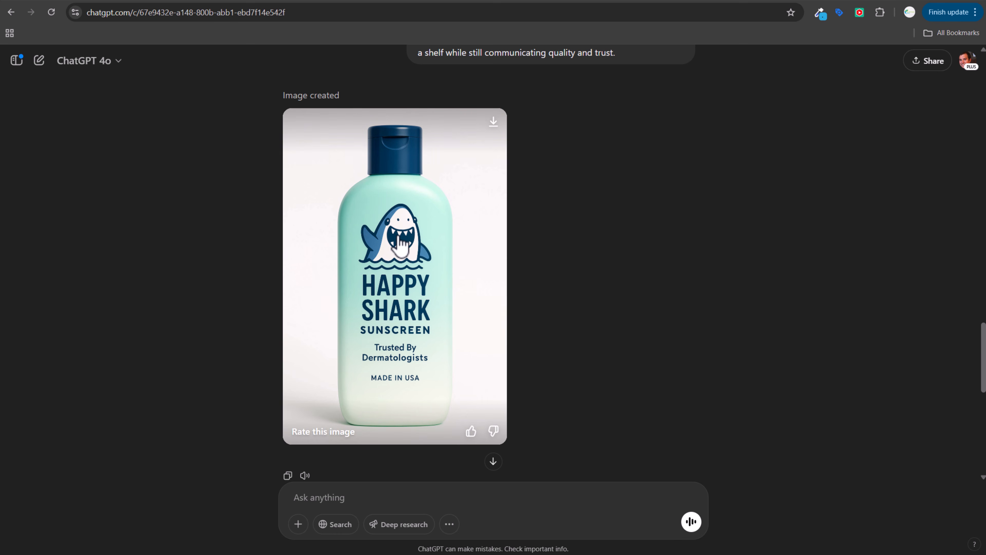
Step: Open the chat with the family beach day prompt and examine its bottle image on the striped towel
{"action": "left_click", "coordinate": [713, 1]}
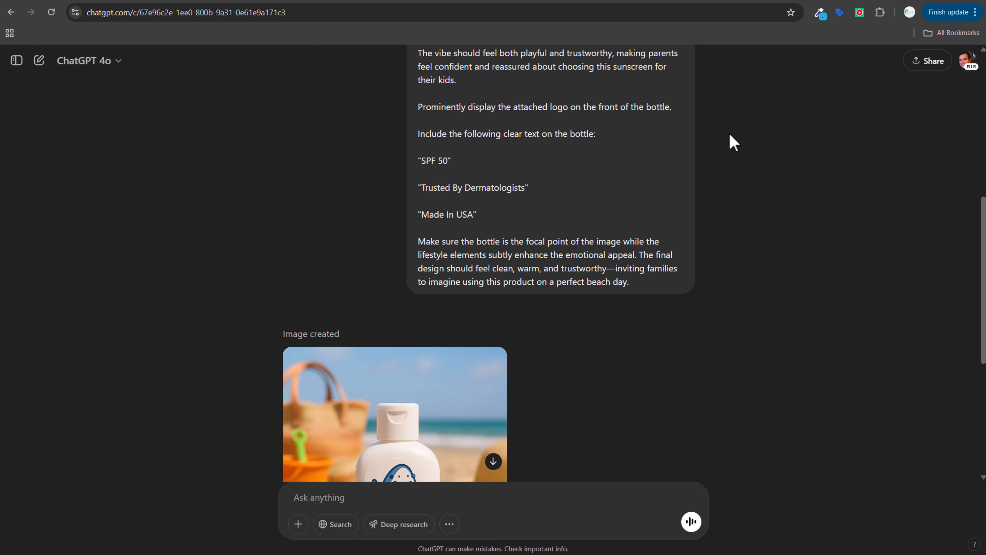
{"action": "scroll", "coordinate": [731, 135], "scroll_direction": "up", "scroll_amount": 8}
{"action": "scroll", "coordinate": [736, 140], "scroll_direction": "down", "scroll_amount": 10}
{"action": "mouse_move", "coordinate": [411, 186]}
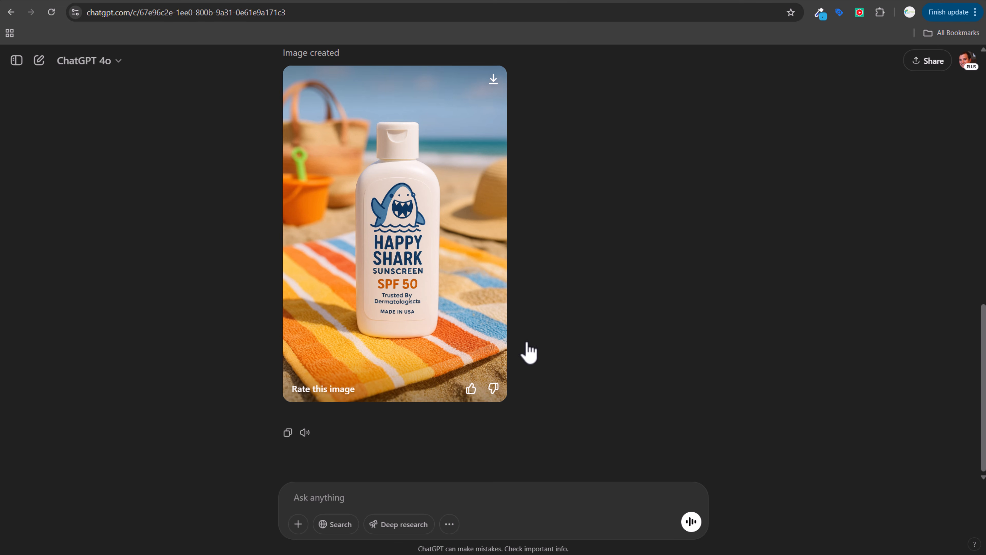
Step: Return to the bottle replacement chat and examine the image of hands squeezing lotion from the Happy Shark tube
{"action": "left_click", "coordinate": [863, 1]}
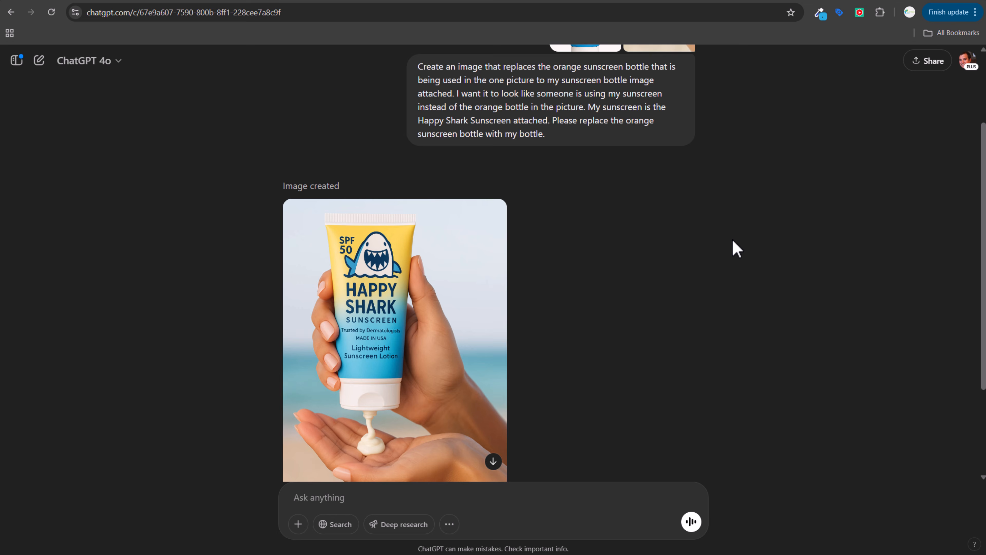
{"action": "scroll", "coordinate": [733, 240], "scroll_direction": "down", "scroll_amount": 3}
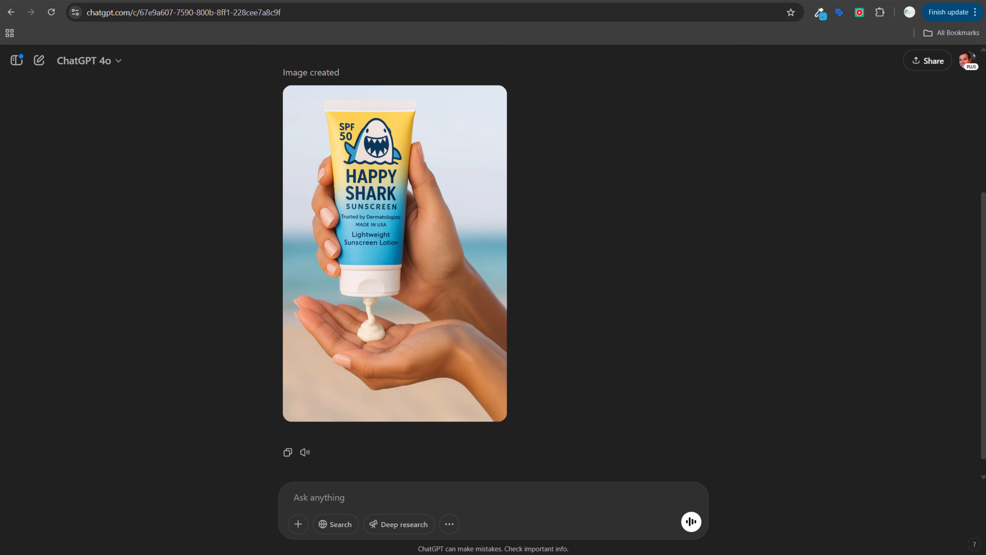
Step: Compare the generated Mountain Dew can image with the original product photo in the Google Images results
{"action": "left_click", "coordinate": [797, 1]}
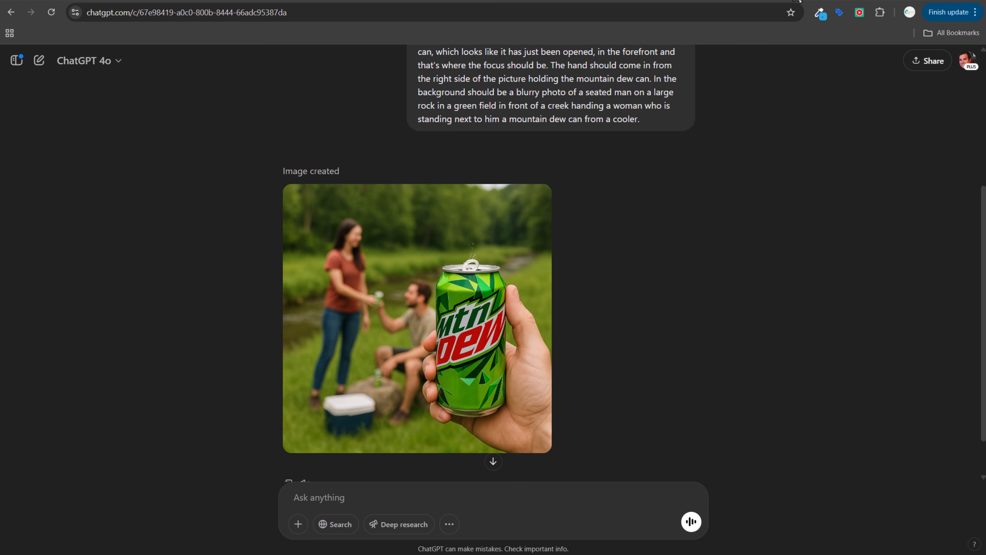
{"action": "left_click", "coordinate": [783, 3]}
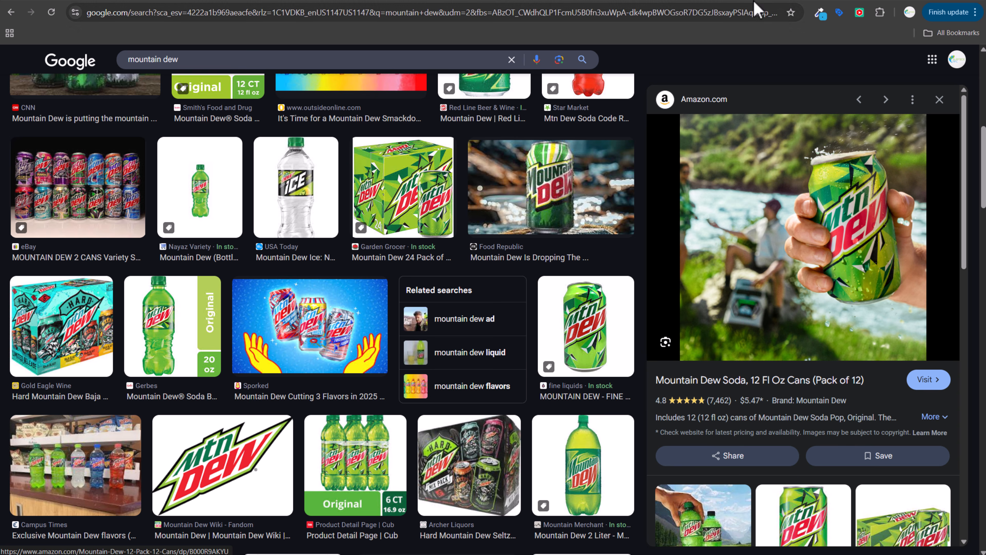
{"action": "left_click", "coordinate": [800, 4]}
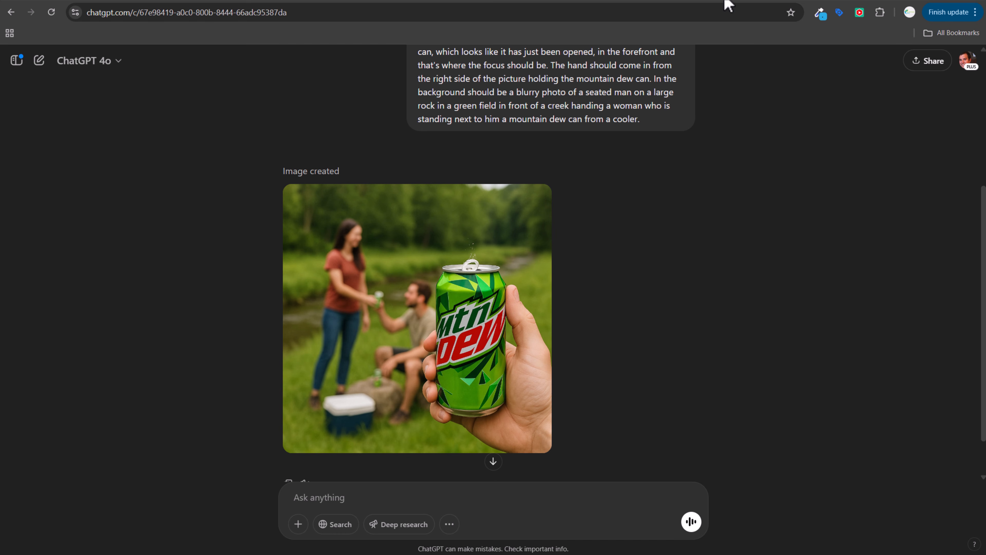
Step: In the chat with the blue bottle and yellow cap, compare the water-droplet mockup with its white-background version
{"action": "left_click", "coordinate": [745, 3]}
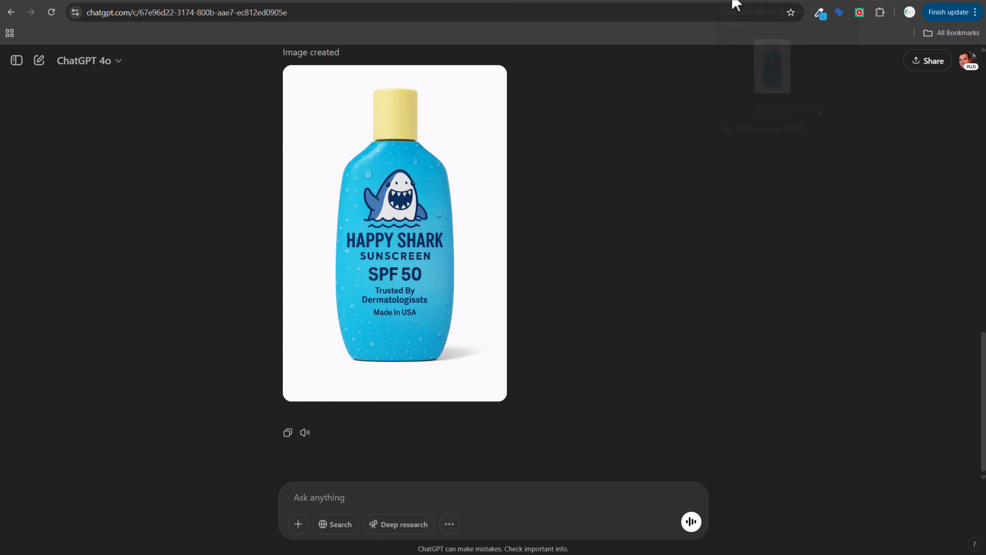
{"action": "scroll", "coordinate": [703, 164], "scroll_direction": "down", "scroll_amount": 5}
{"action": "scroll", "coordinate": [697, 197], "scroll_direction": "up", "scroll_amount": 4}
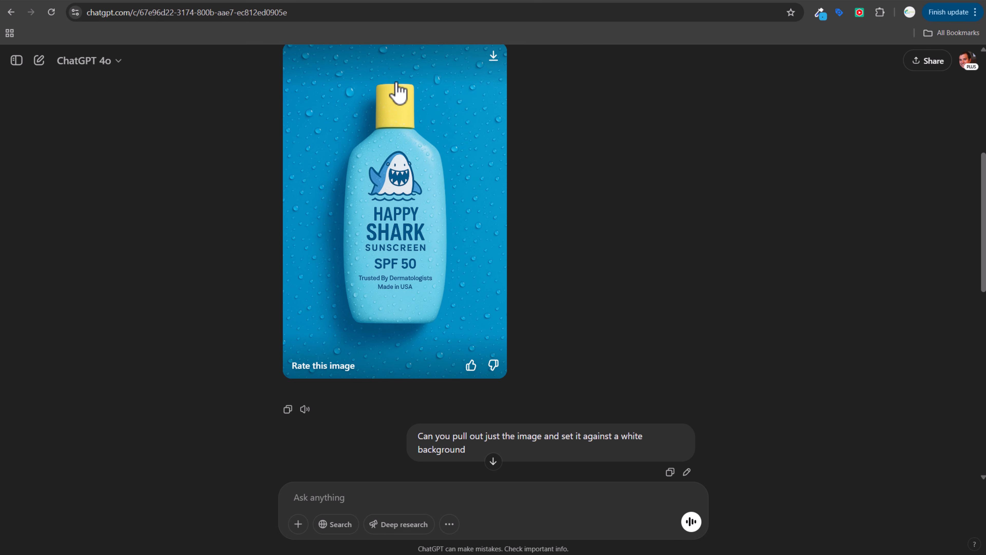
{"action": "scroll", "coordinate": [639, 185], "scroll_direction": "down", "scroll_amount": 12}
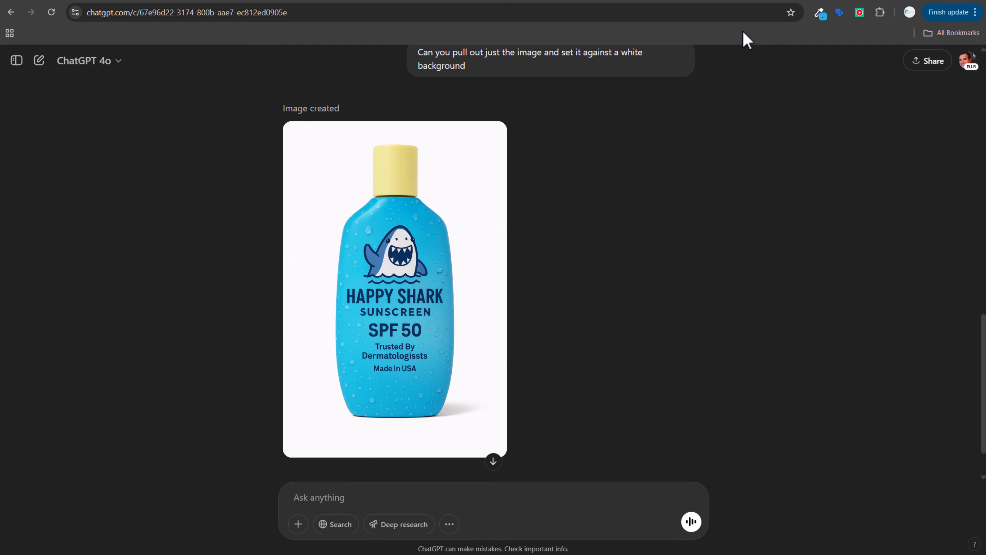
Step: Revisit the chat with the backyard family pool prompt and switch to the Surfside PPC Ads Community page on Skool
{"action": "left_click", "coordinate": [752, 0]}
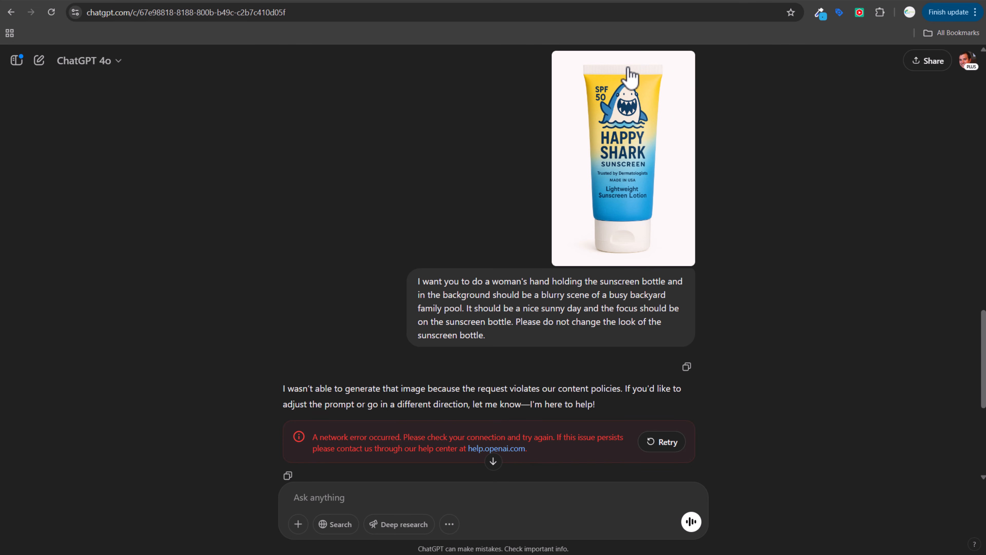
{"action": "left_click", "coordinate": [81, 1]}
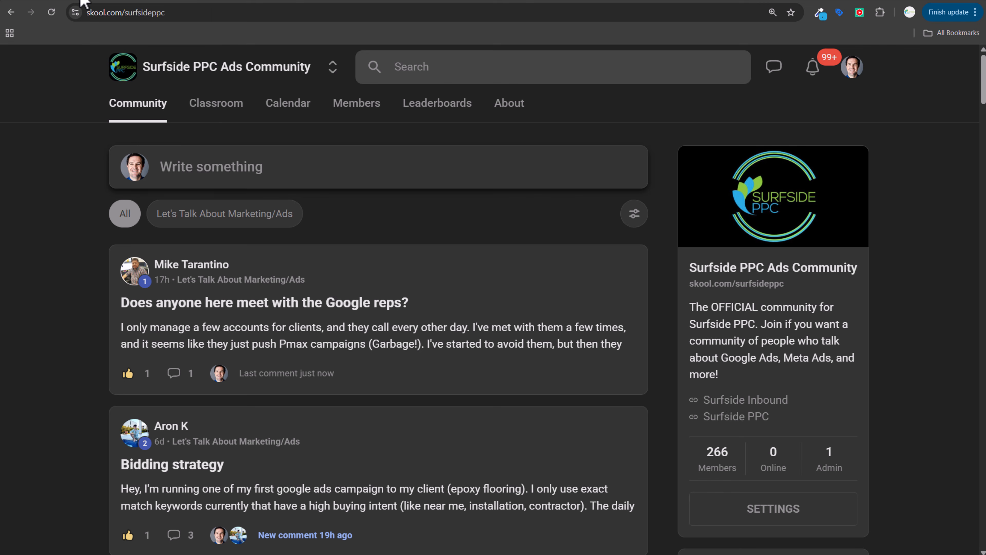